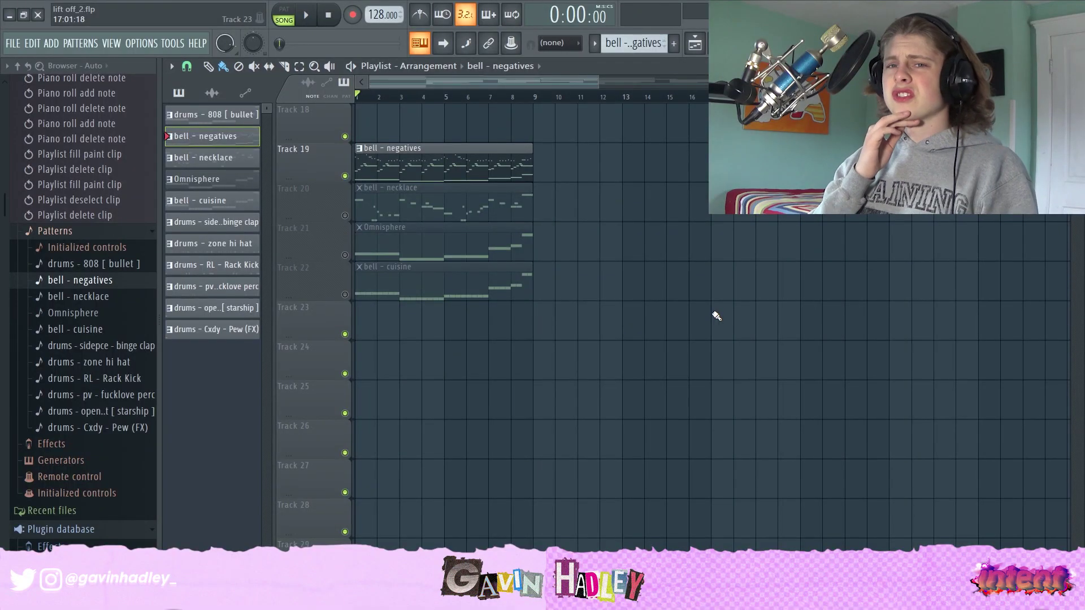
click(682, 264)
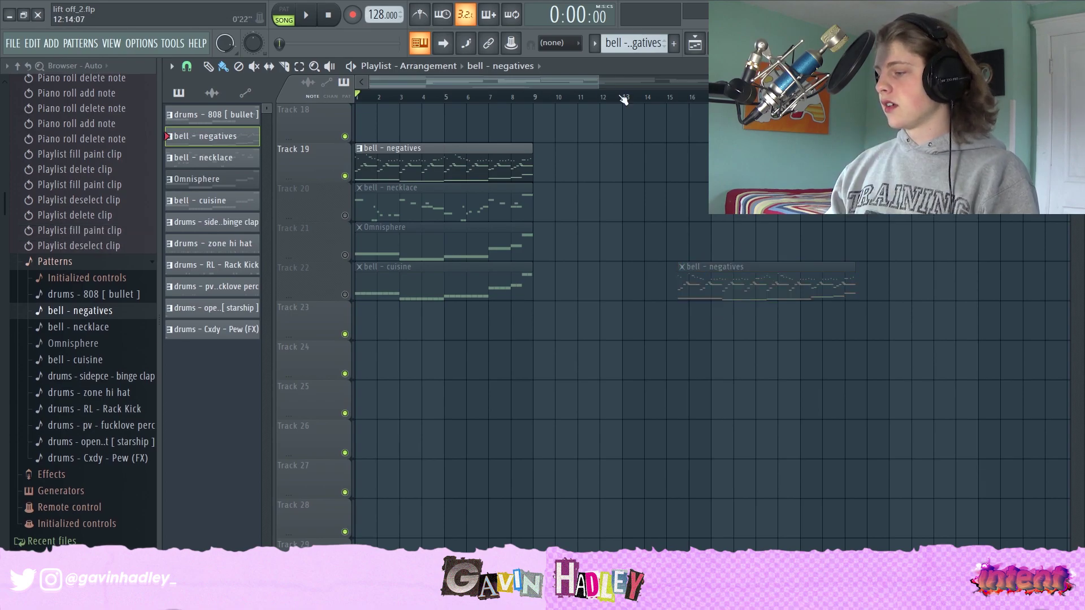
right_click(713, 287)
scroll(609, 188, down, 2)
scroll(610, 188, up, 2)
scroll(582, 212, down, 1)
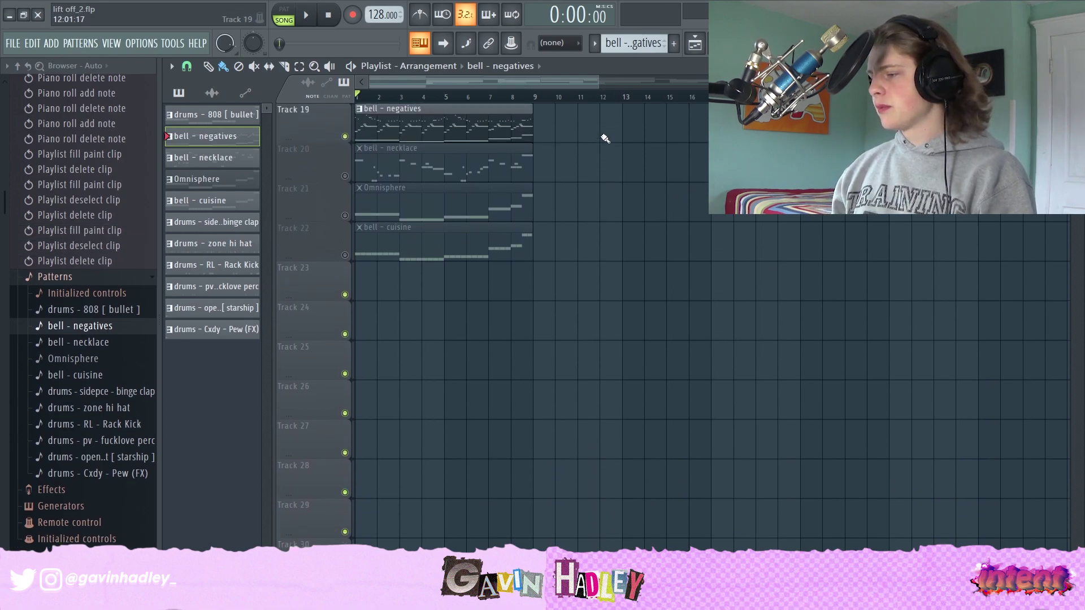
Open the bell - negatives clip on Track 19 in the piano roll
drag(601, 87, 456, 85)
click(450, 118)
double_click(450, 117)
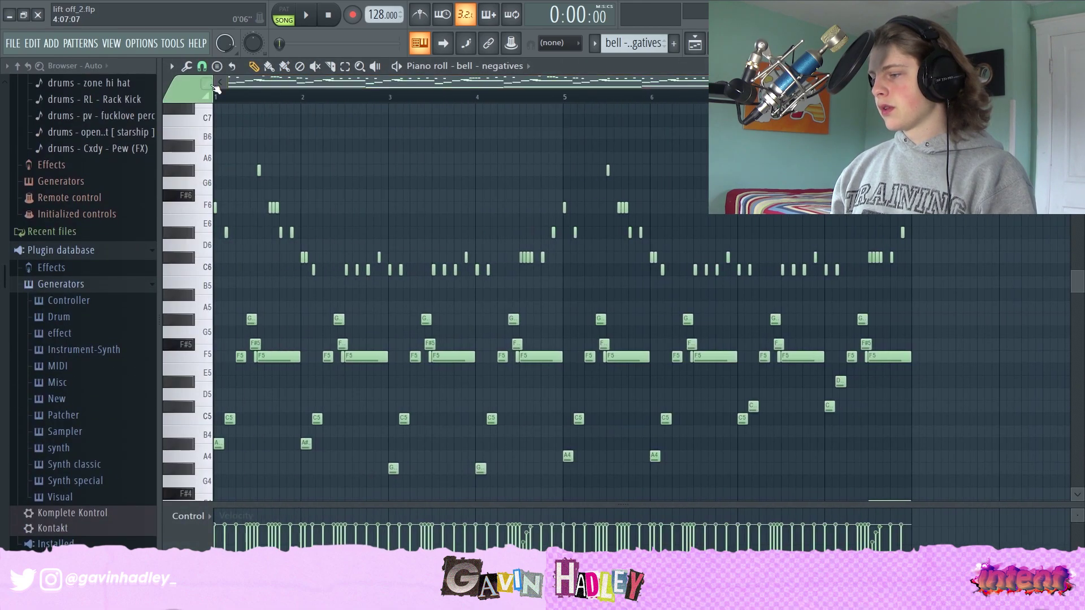
scroll(527, 286, down, 3)
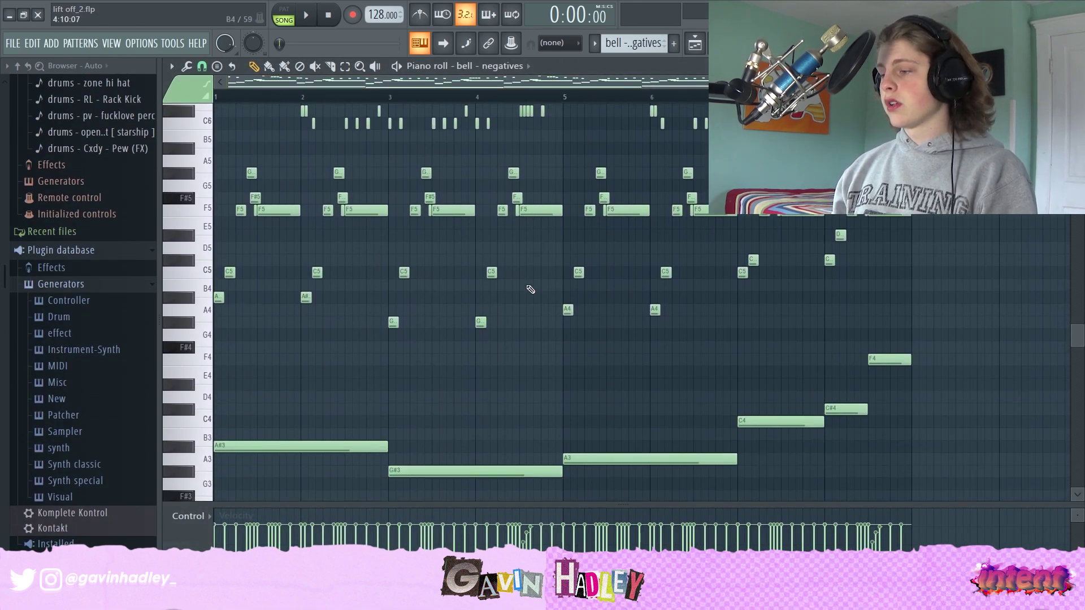
drag(903, 84, 756, 83)
scroll(477, 211, down, 2)
Delete the long A#3 bass note spanning bars 1 and 2, and briefly play the song
right_click(344, 292)
scroll(317, 317, up, 5)
key(space)
key(space)
scroll(235, 249, up, 4)
Select and delete the short high notes above G#5 in bar 1 and the start of bar 2, and play the result
click(343, 67)
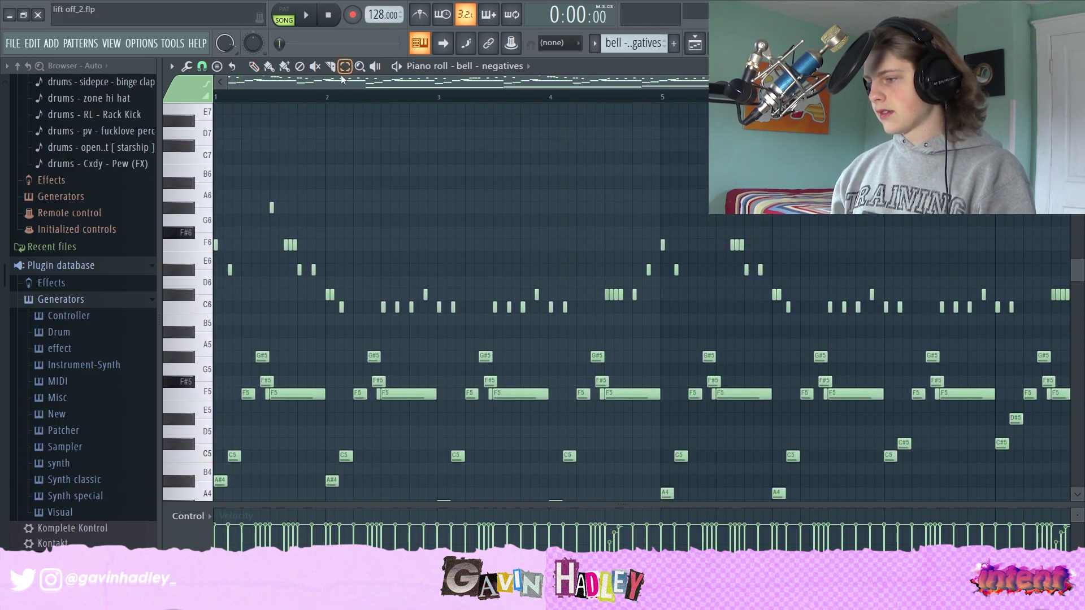
drag(352, 324, 130, 157)
key(Delete)
key(space)
scroll(315, 363, down, 2)
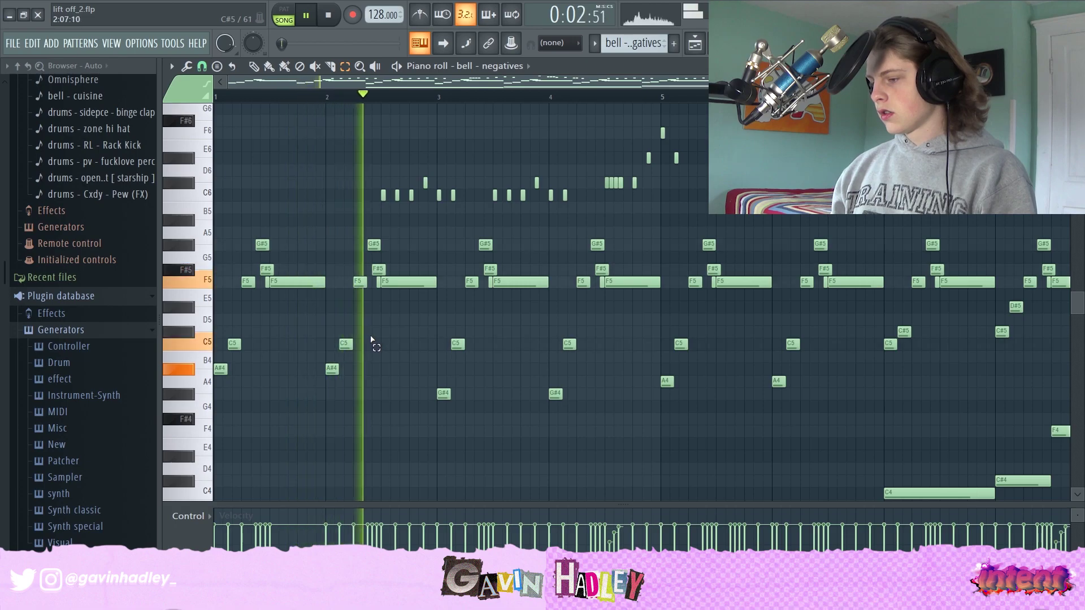
key(space)
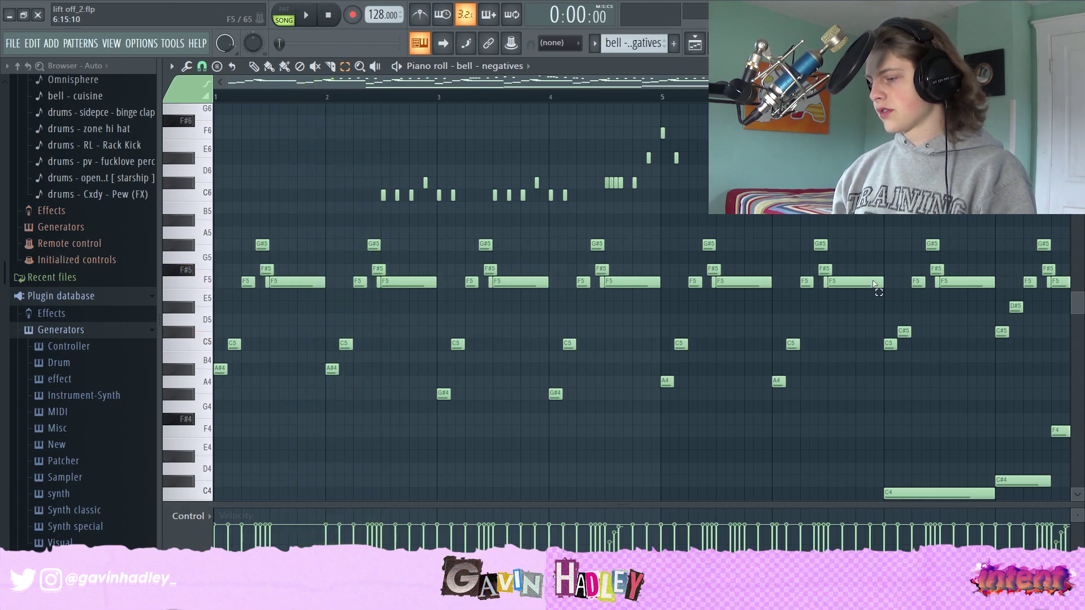
Highlight the A#4 notes in bars 1 and 2 and the G#4 notes in bars 3 and 4
drag(388, 387, 215, 356)
drag(462, 398, 559, 392)
drag(617, 376, 611, 428)
scroll(395, 368, down, 1)
drag(377, 352, 215, 327)
scroll(339, 377, down, 3)
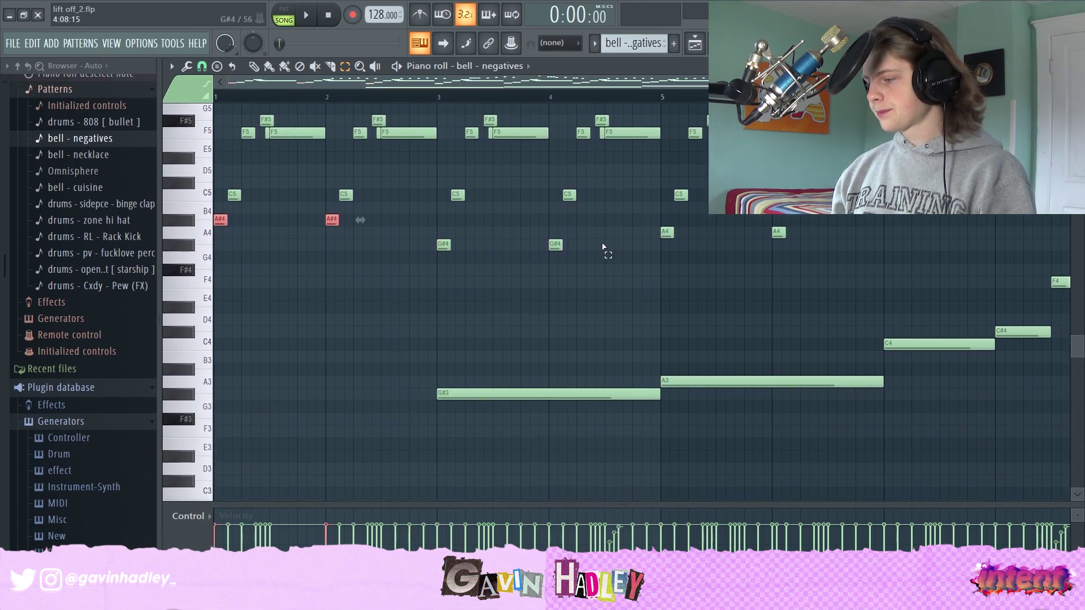
Highlight the D#5 note in bar 8 and the C#5 note in bar 7, and clear the selection
drag(601, 88, 753, 88)
mouse_move(627, 196)
mouse_down()
mouse_move(697, 206)
mouse_move(642, 195)
mouse_up()
click(727, 182)
drag(727, 182, 814, 158)
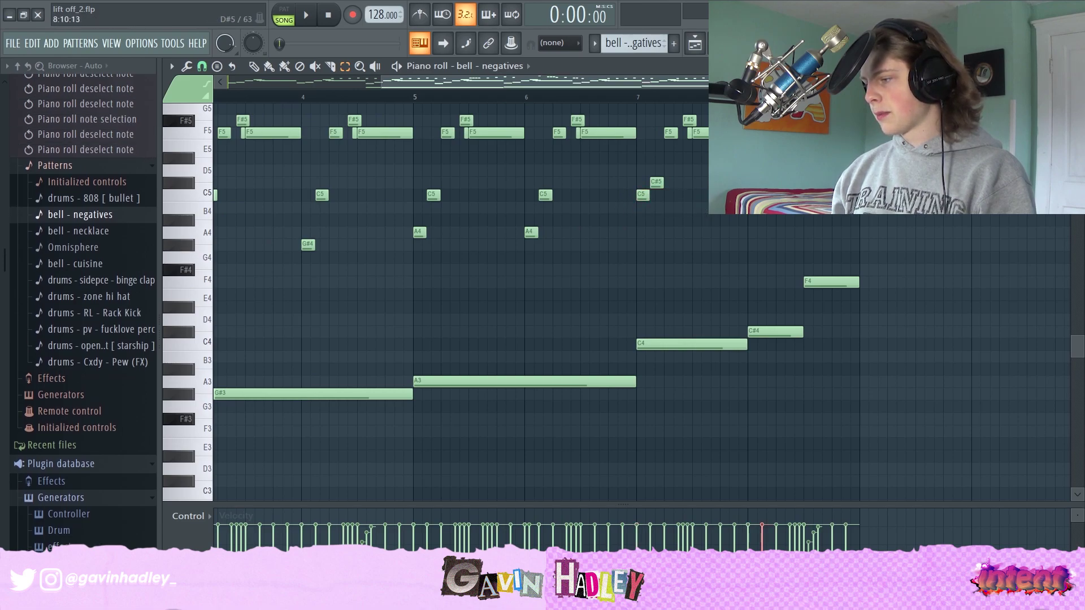
mouse_move(638, 183)
mouse_down()
mouse_move(702, 180)
mouse_move(682, 172)
mouse_up()
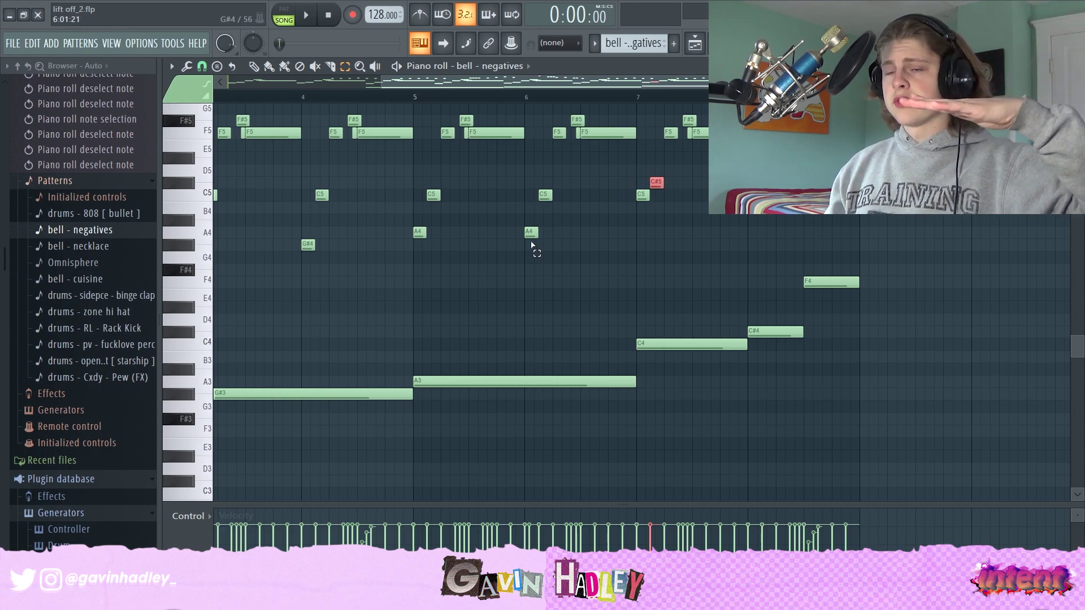
scroll(534, 244, up, 4)
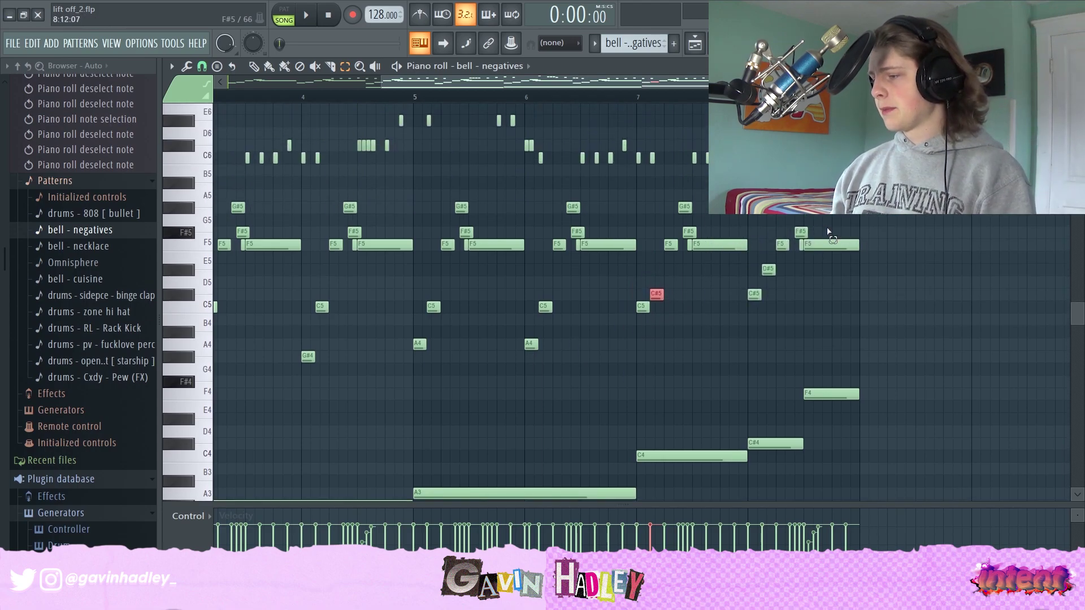
key(ctrl+d)
drag(461, 80, 259, 76)
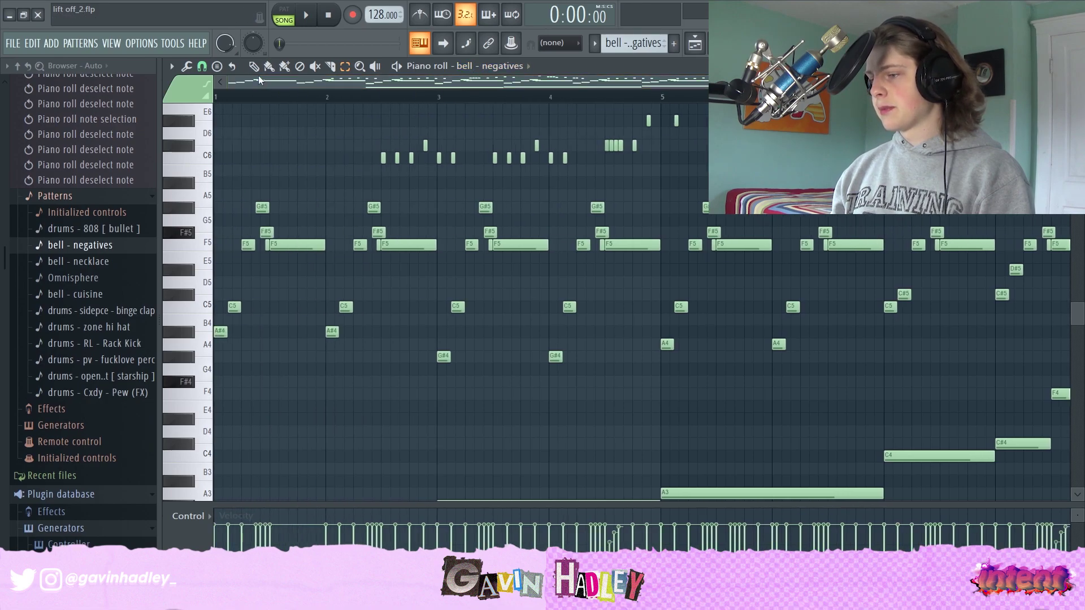
Undo the deletions of the high notes and of the long A#3 bass note
scroll(436, 339, down, 4)
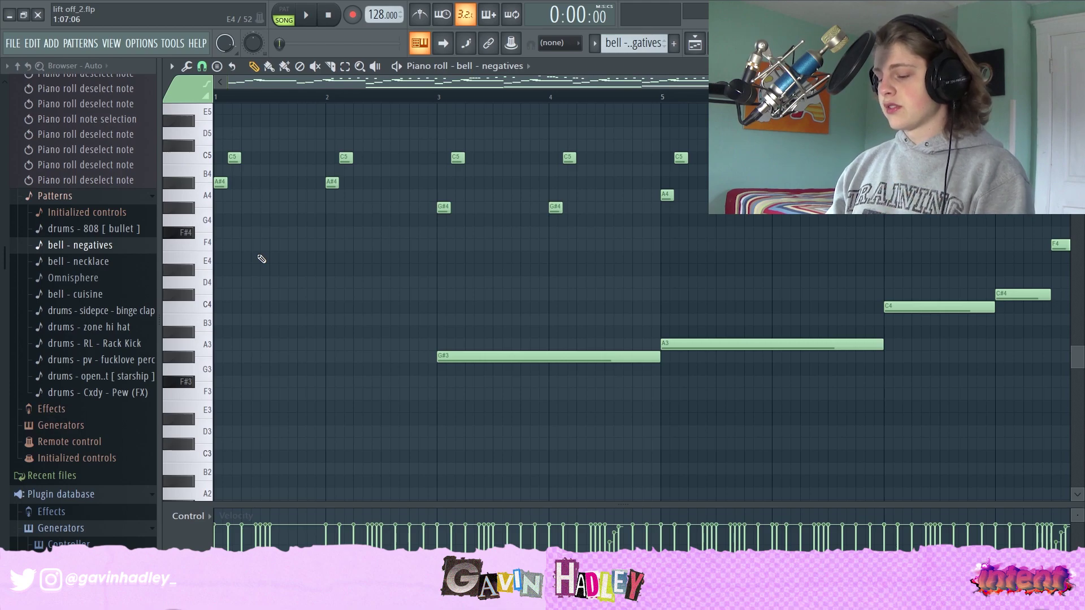
key(ctrl+z)
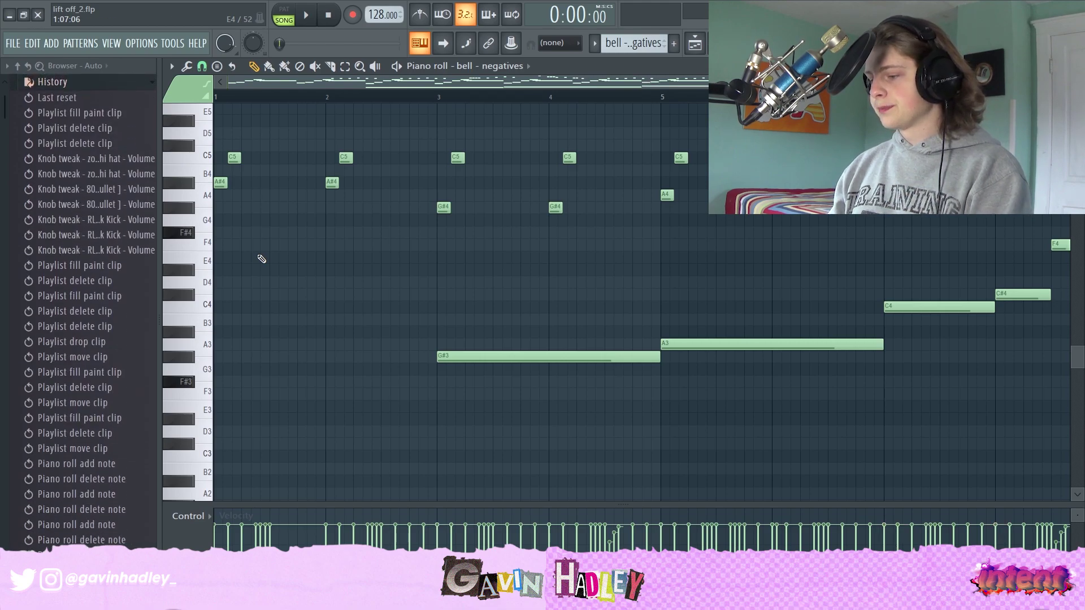
key(ctrl+alt+z)
key(ctrl+alt+z)
key(ctrl+alt+z)
key(ctrl+alt+z)
key(ctrl+alt+z)
key(ctrl+alt+z)
key(ctrl+alt+z)
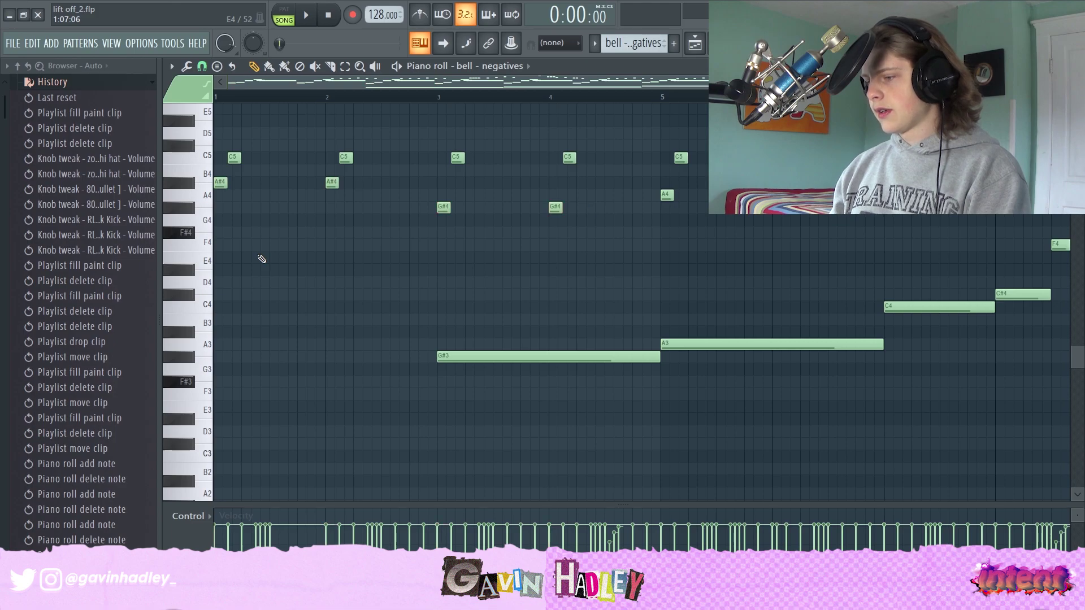
key(ctrl+alt+z)
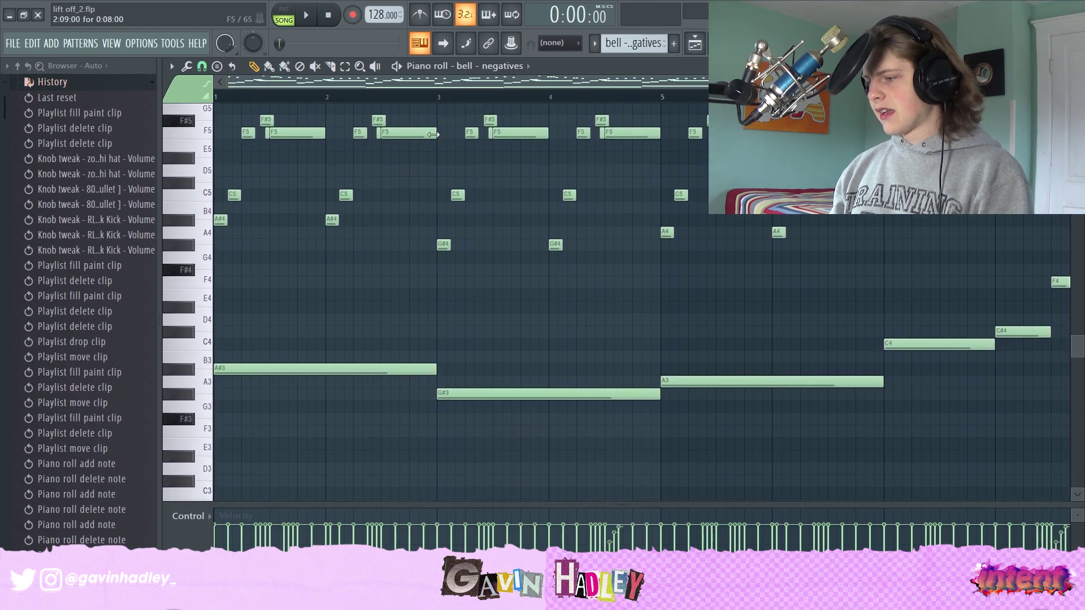
Examine the melody and bass notes across all eight bars and play the song from the start
scroll(569, 97, down, 2)
scroll(172, 288, up, 4)
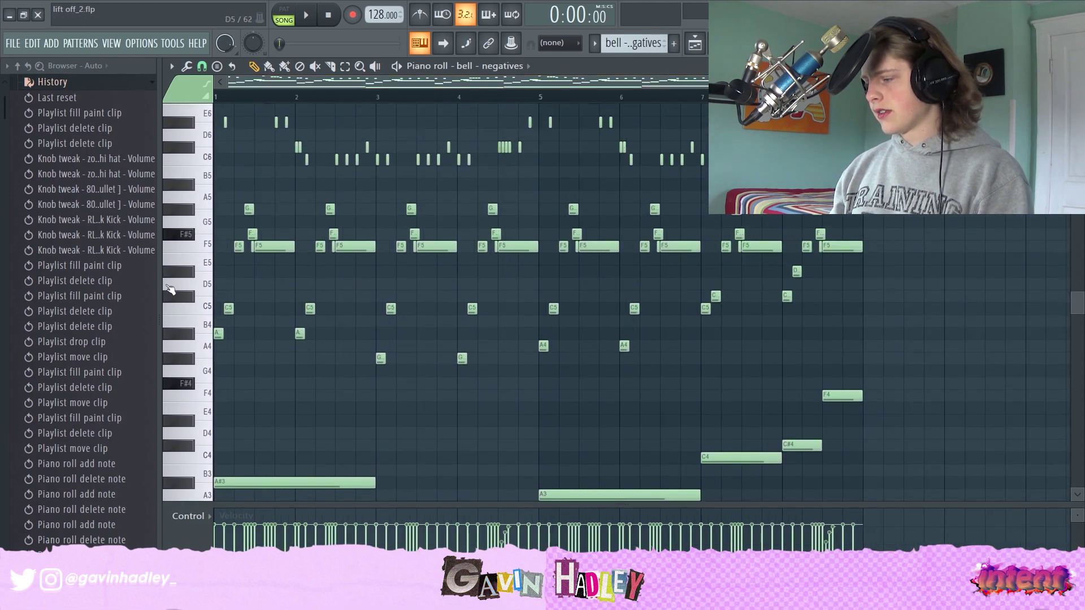
scroll(350, 243, down, 1)
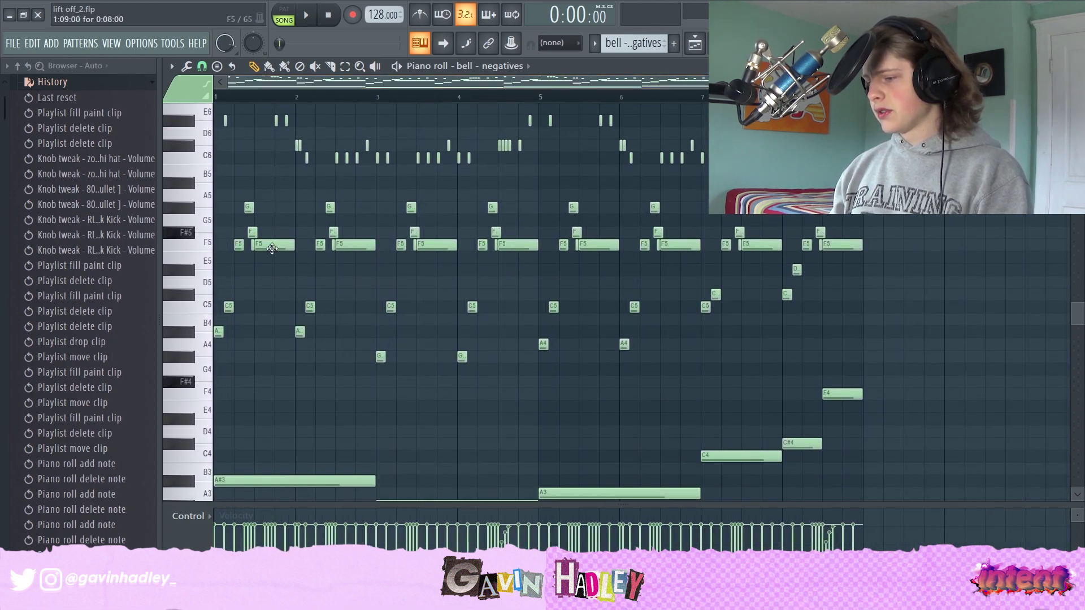
scroll(339, 249, down, 3)
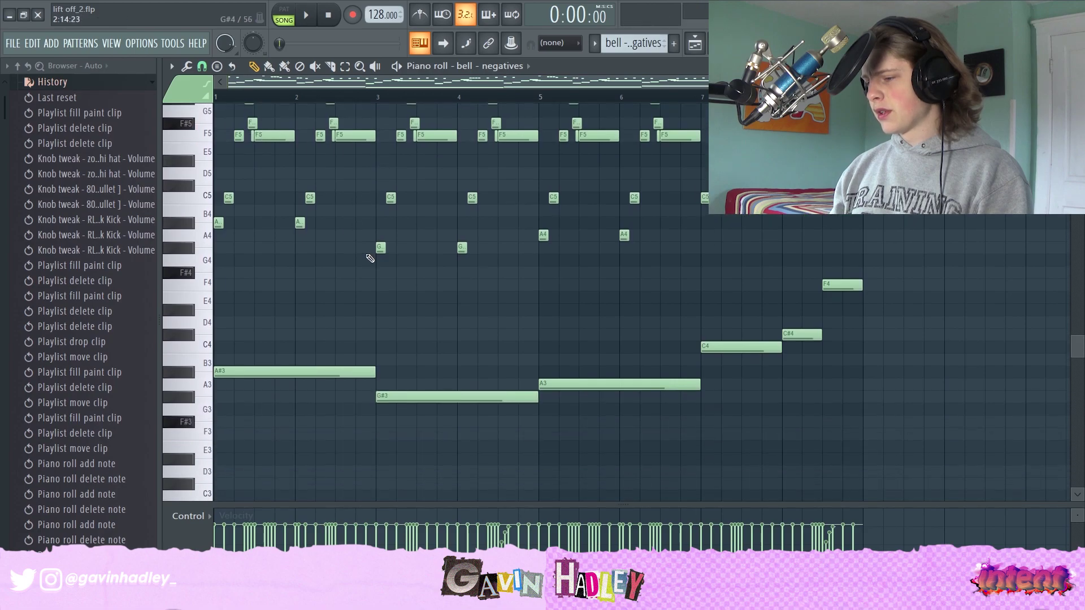
scroll(344, 246, down, 3)
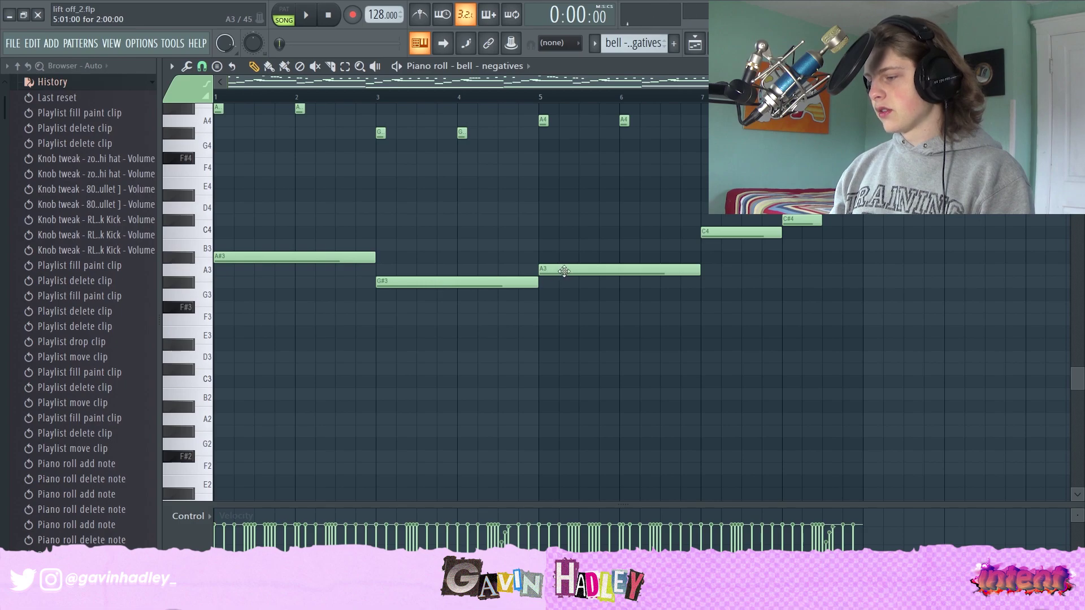
scroll(224, 334, up, 3)
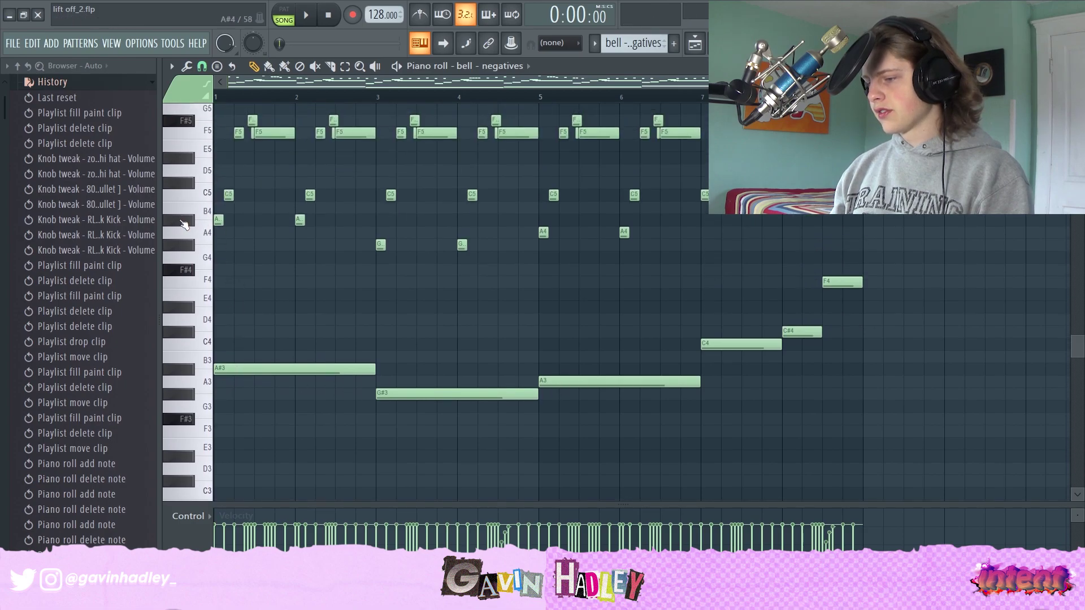
key(space)
scroll(375, 271, down, 2)
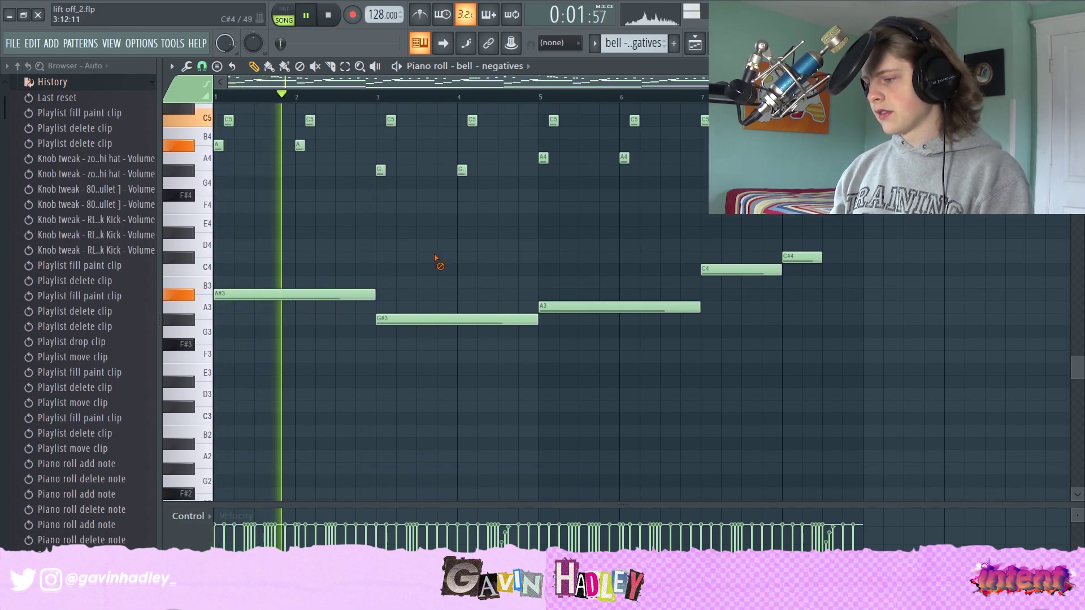
key(space)
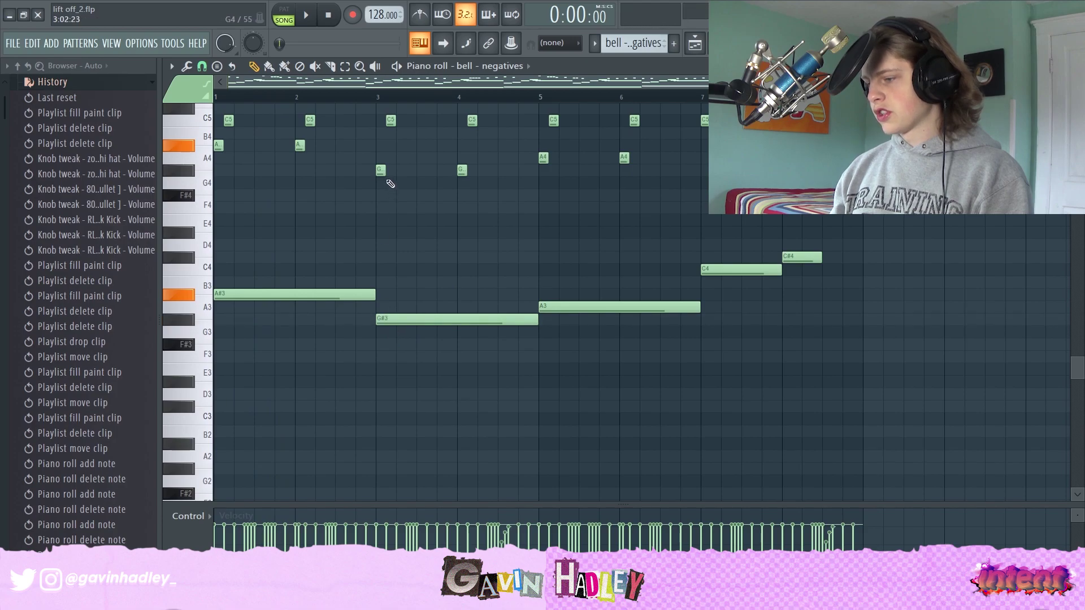
Preview the long A3 bass note at bar 5 and play the song to hear the bass line
click(541, 307)
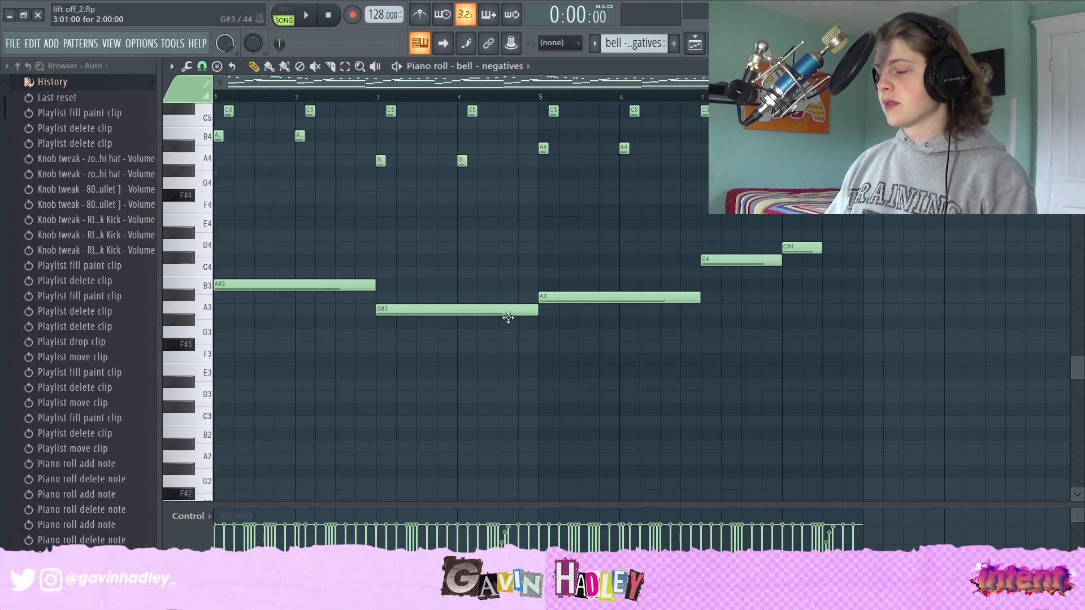
scroll(507, 376, up, 4)
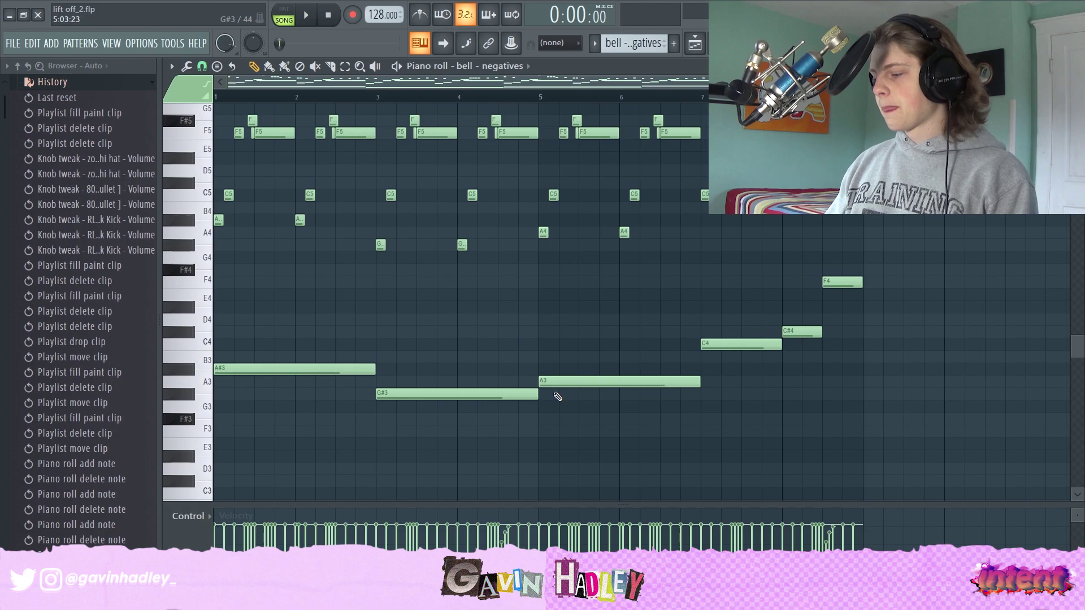
key(space)
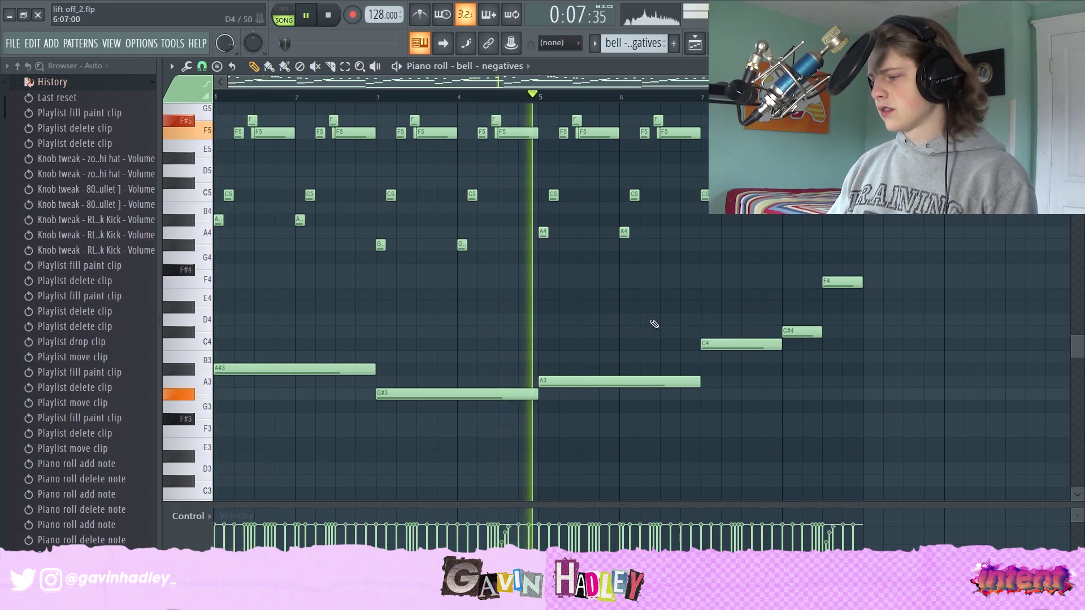
key(space)
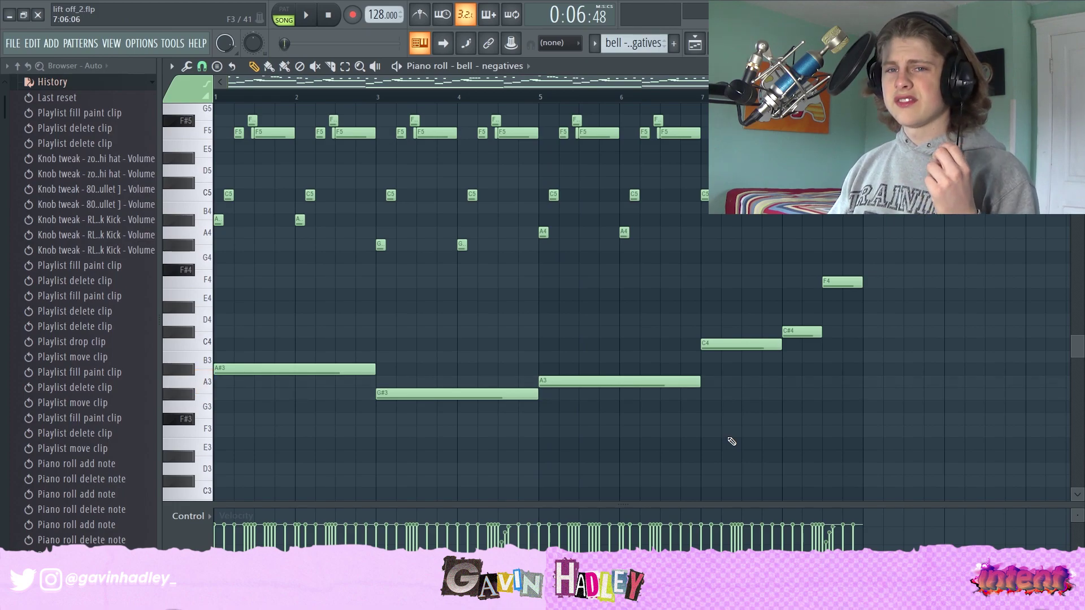
Audition the long bass notes C4, C#4 and F4 in bars 7 and 8 against the opening A#3 note
click(727, 344)
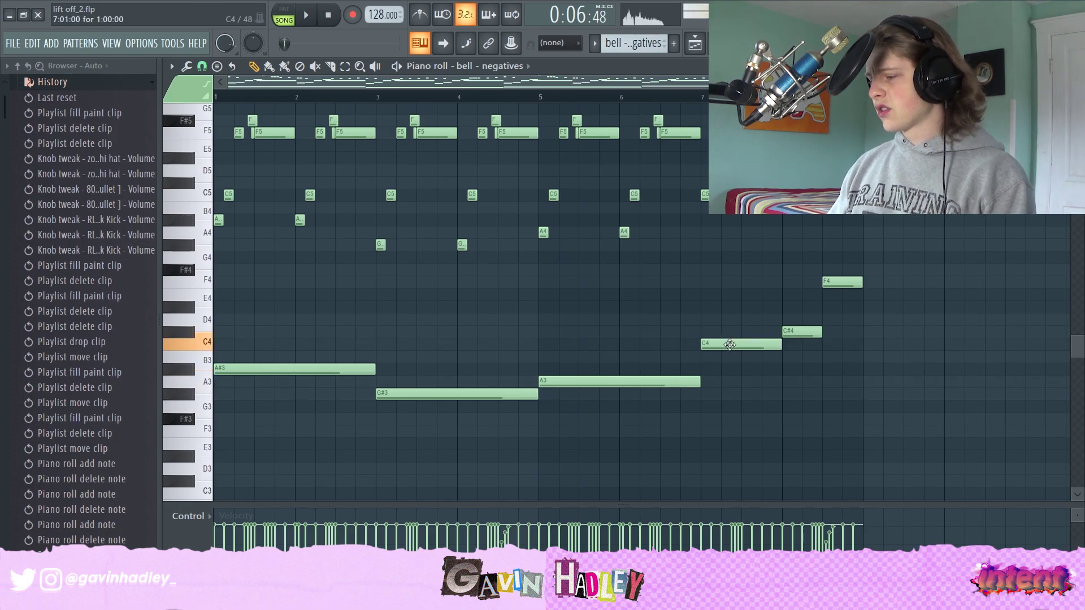
click(793, 337)
click(850, 282)
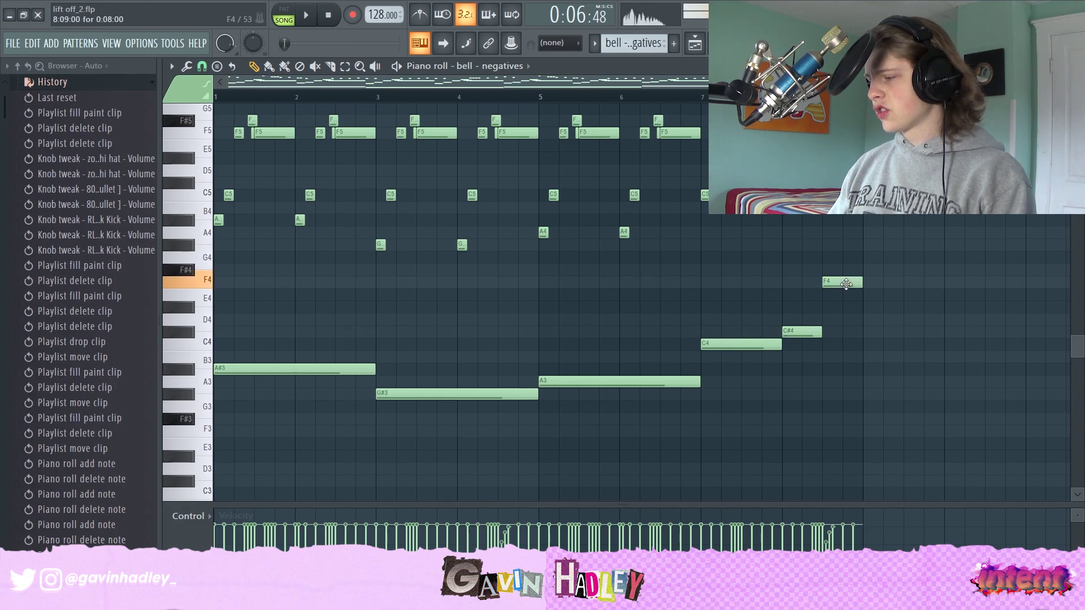
click(332, 368)
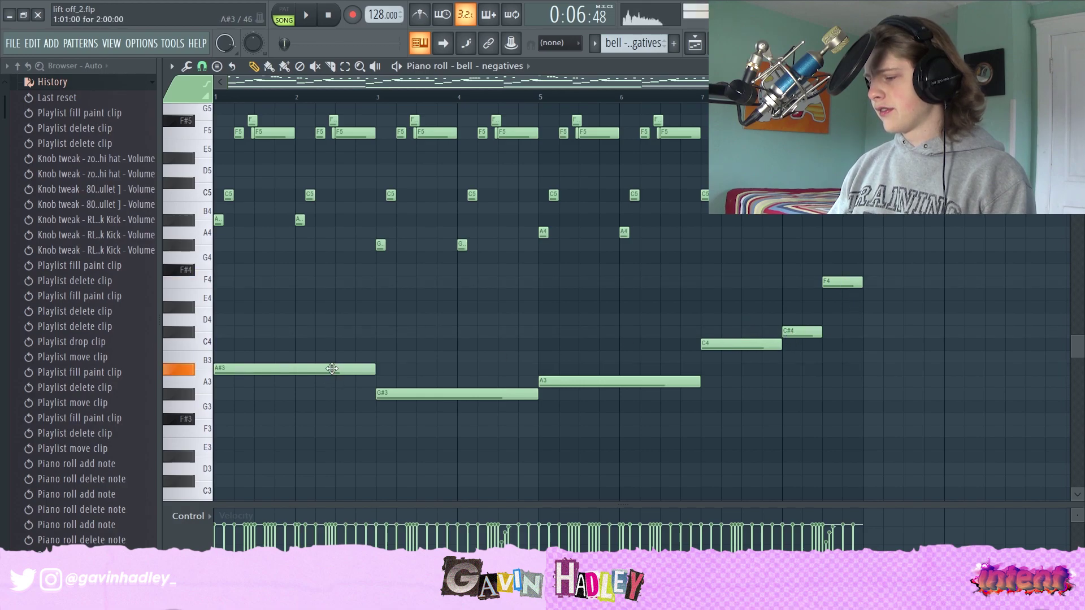
click(848, 284)
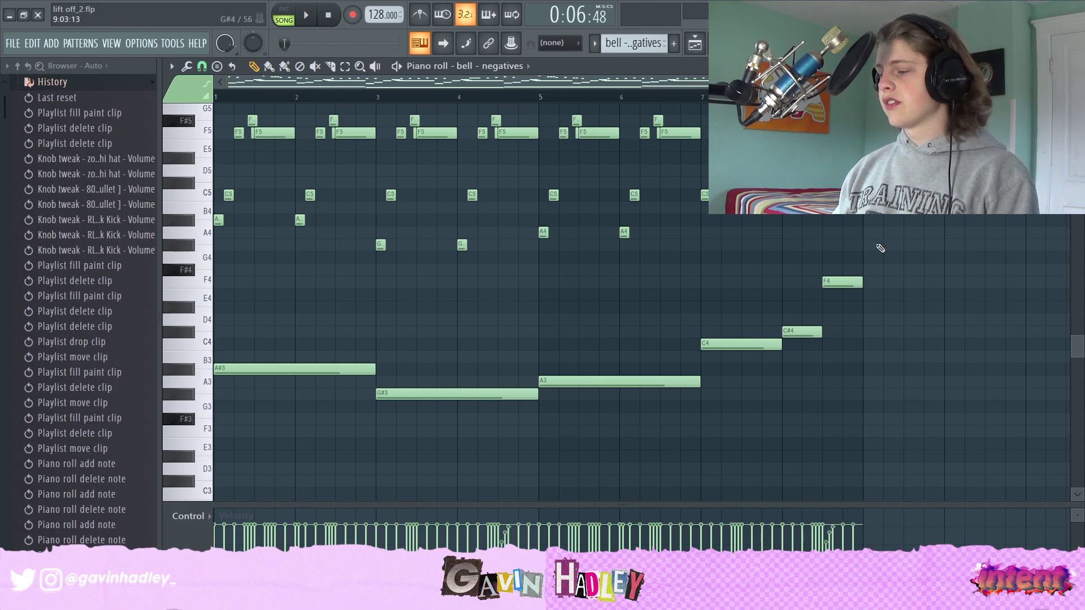
click(838, 284)
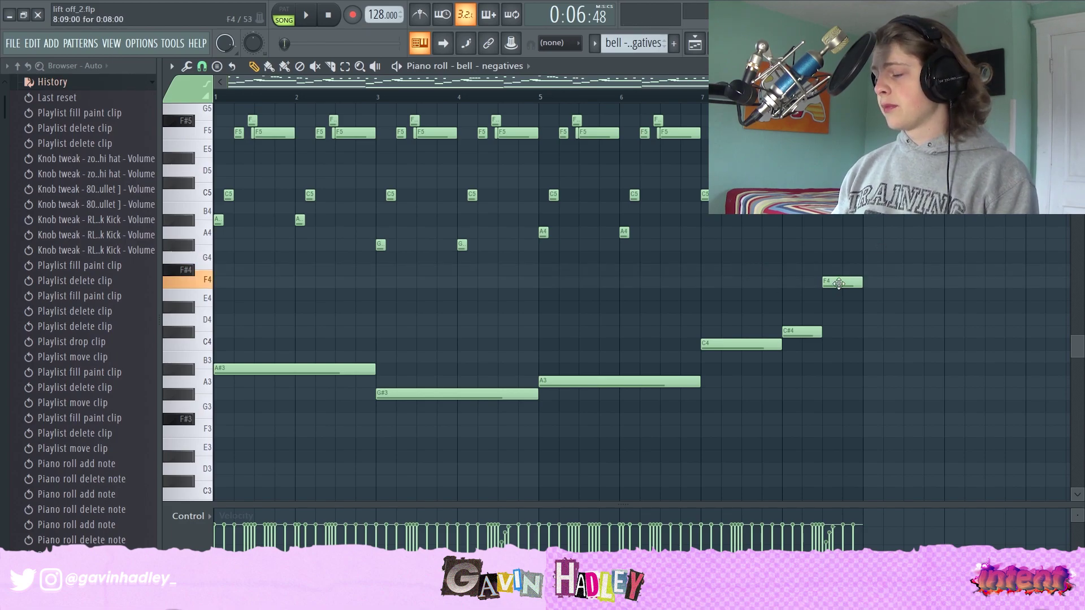
click(840, 283)
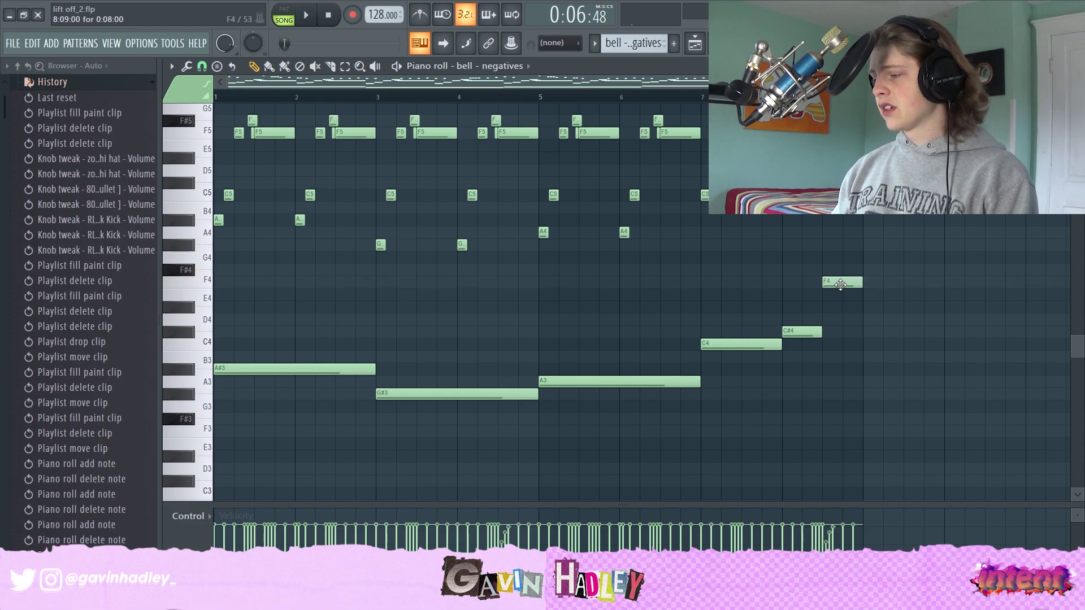
click(311, 371)
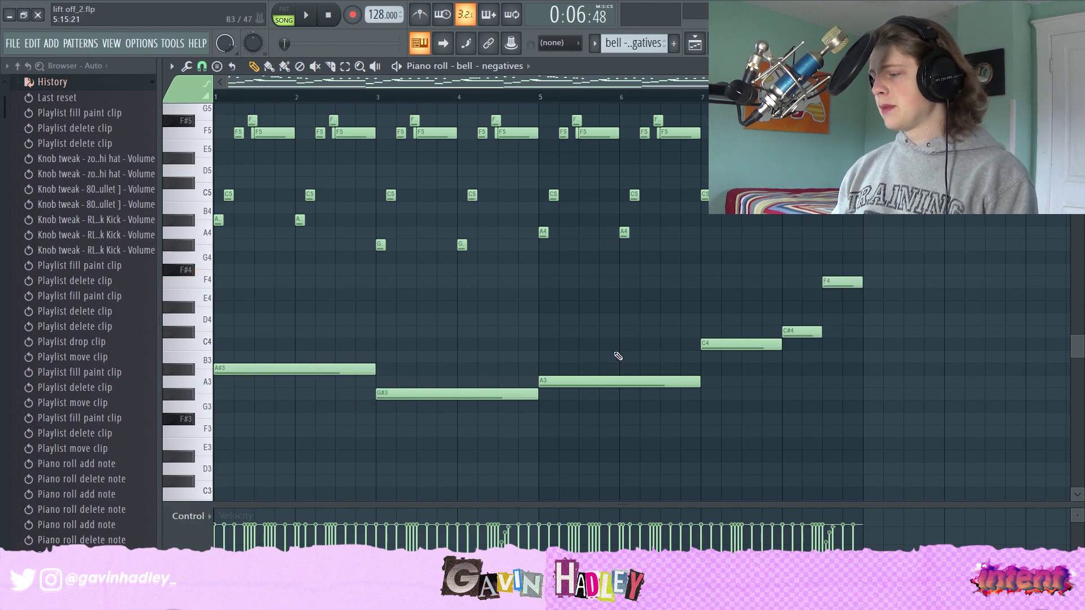
click(826, 280)
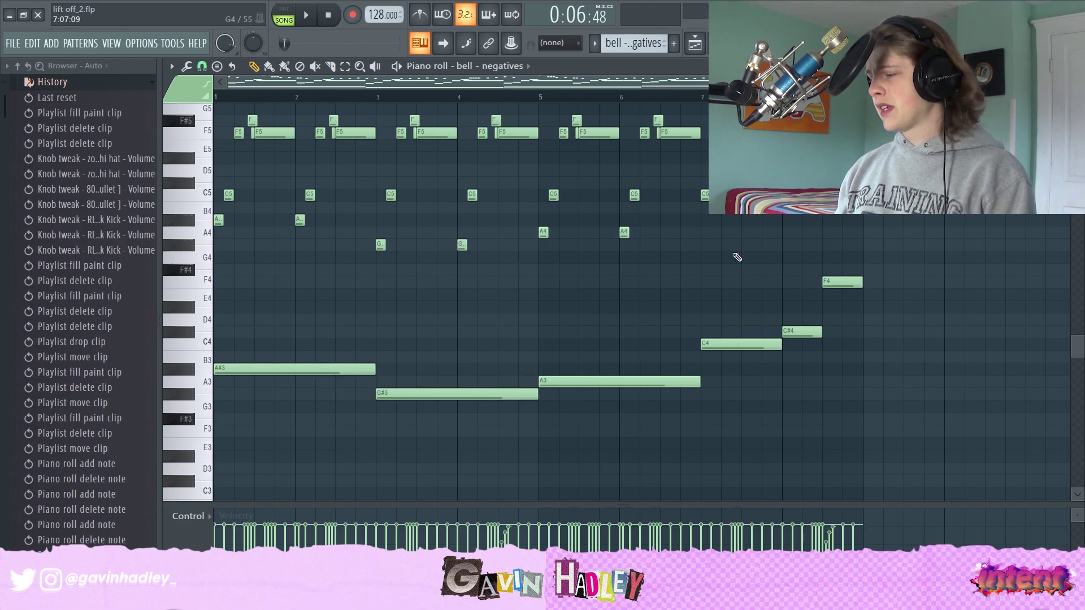
Audition the long A#3 bass note at bar 1
scroll(334, 354, down, 2)
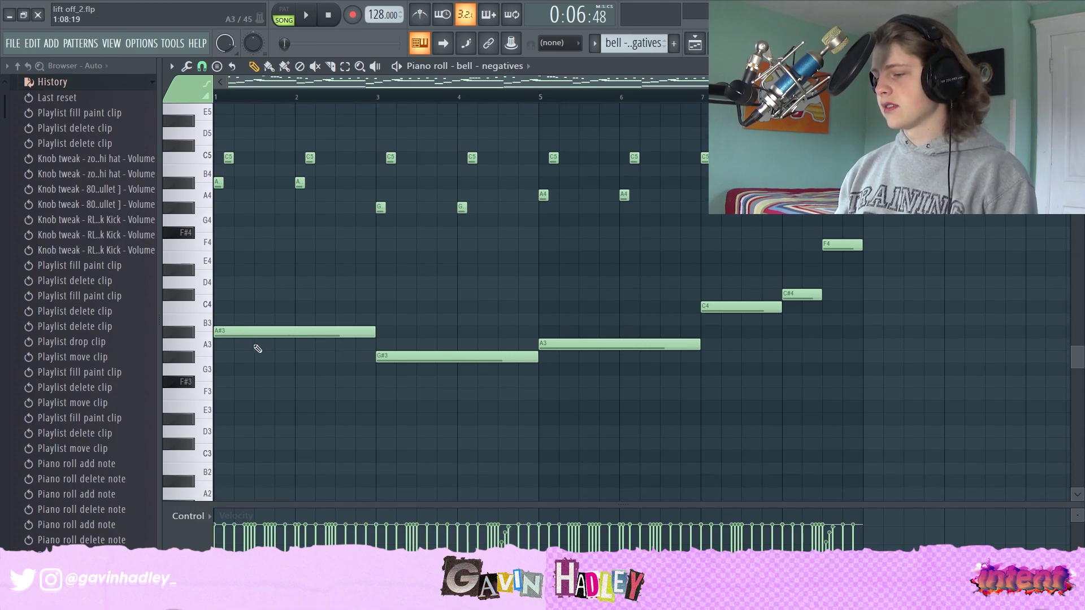
click(218, 332)
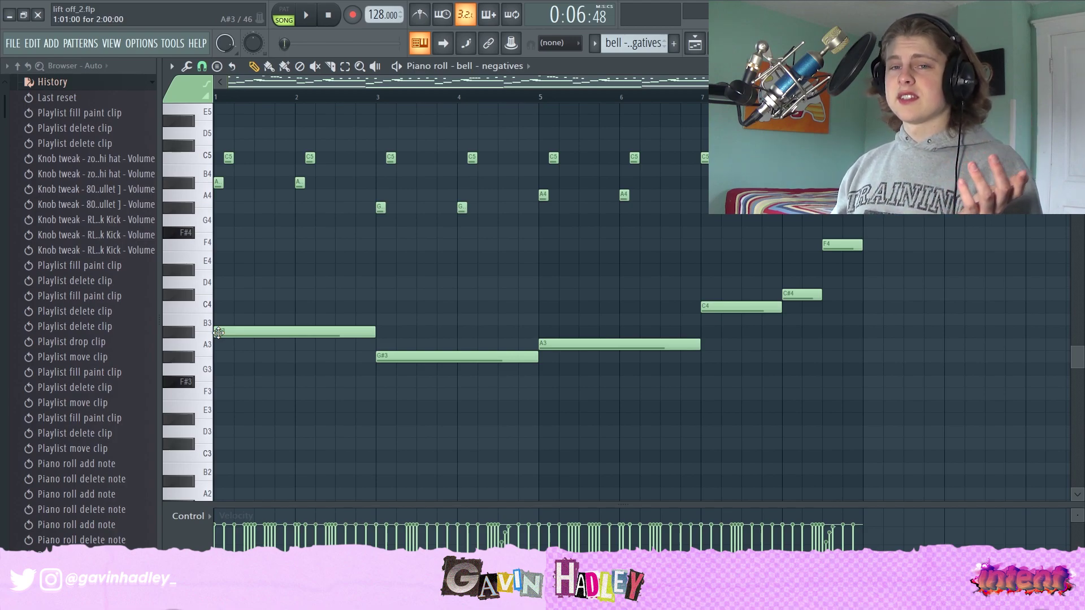
Examine the high melody notes from C6 upward, marking groups of them in bars 1 to 4 and clearing the selection
scroll(455, 383, up, 10)
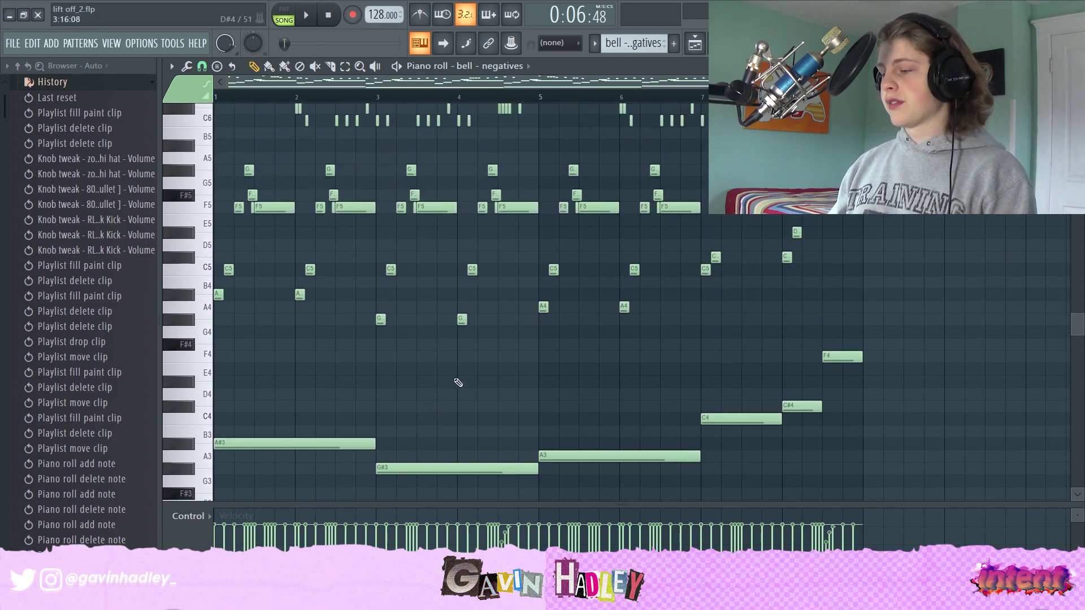
mouse_move(955, 82)
mouse_down()
mouse_move(793, 82)
mouse_move(935, 82)
mouse_up()
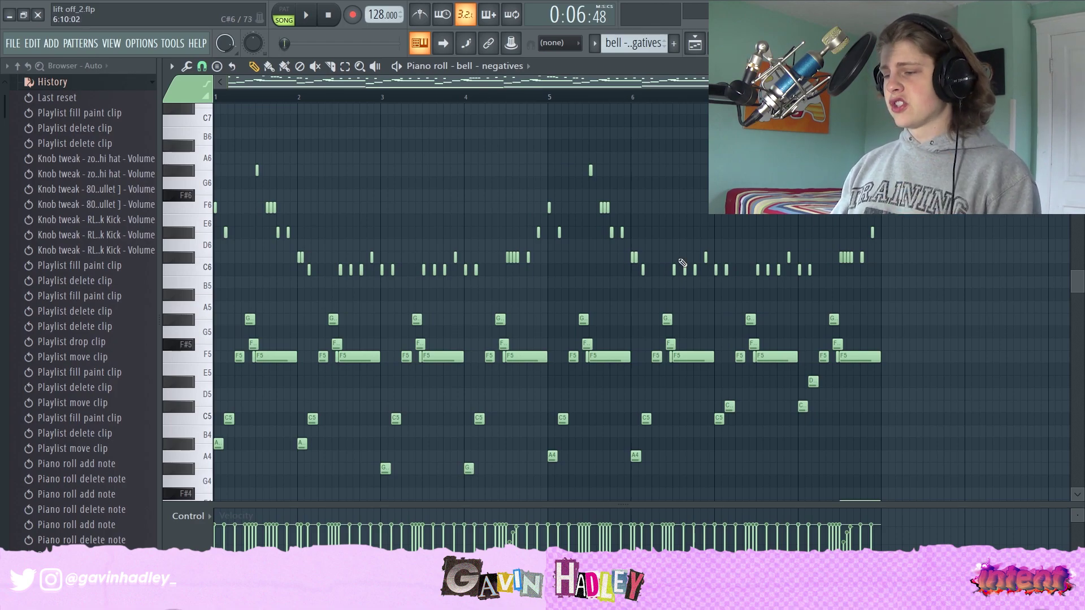
drag(244, 192, 310, 217)
drag(319, 268, 538, 263)
click(493, 231)
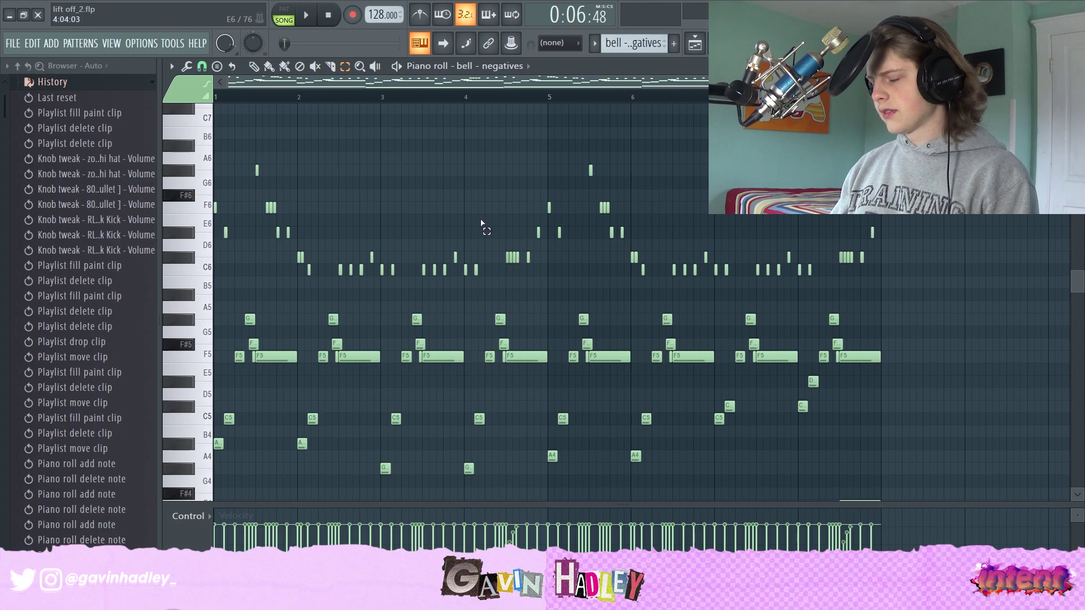
click(253, 66)
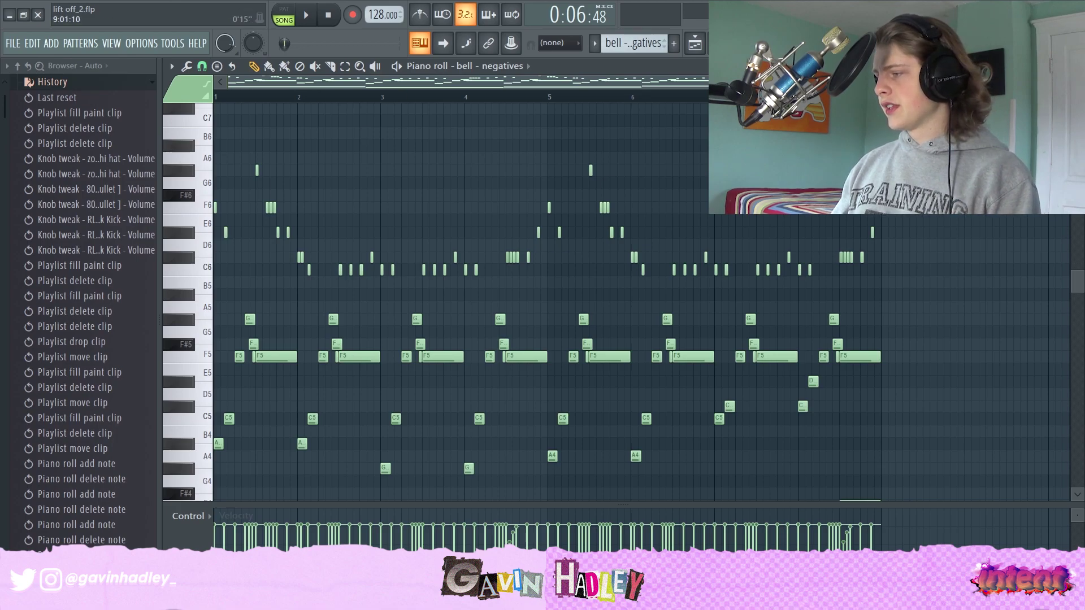
Play the song from the start to hear the high melody notes in bar 1 at close view
scroll(429, 170, up, 5)
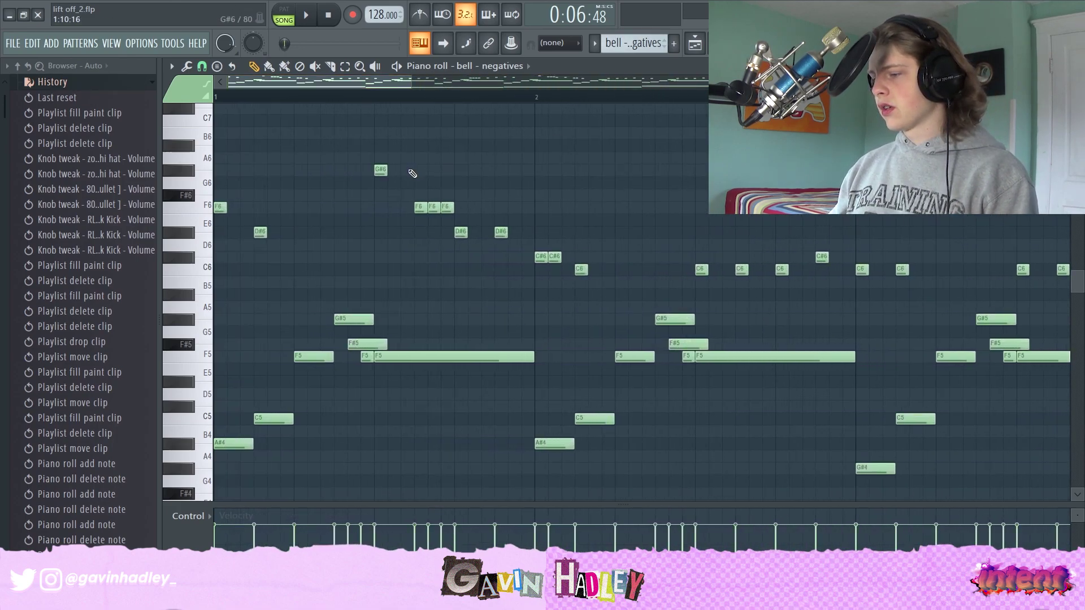
key(space)
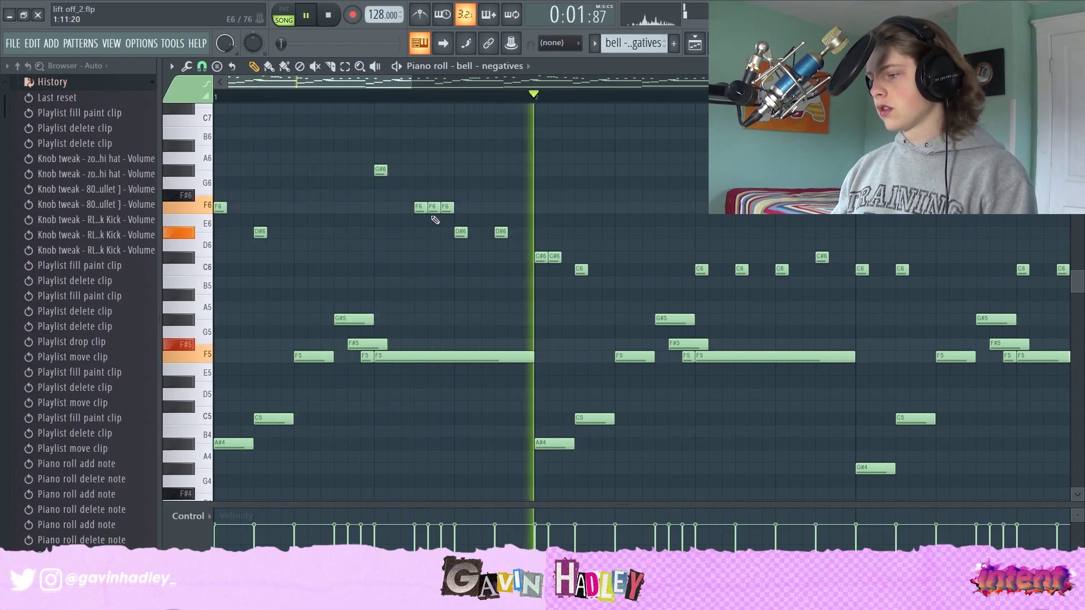
key(space)
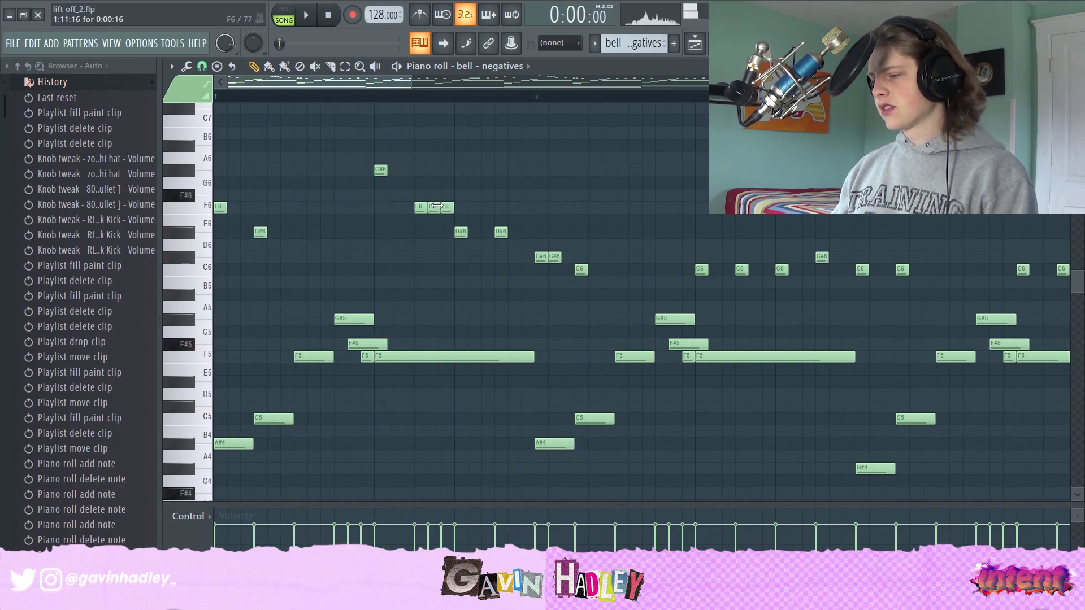
Delete the last two of the three consecutive F6 notes in bar 1 and undo the deletion
right_click(435, 205)
right_click(447, 206)
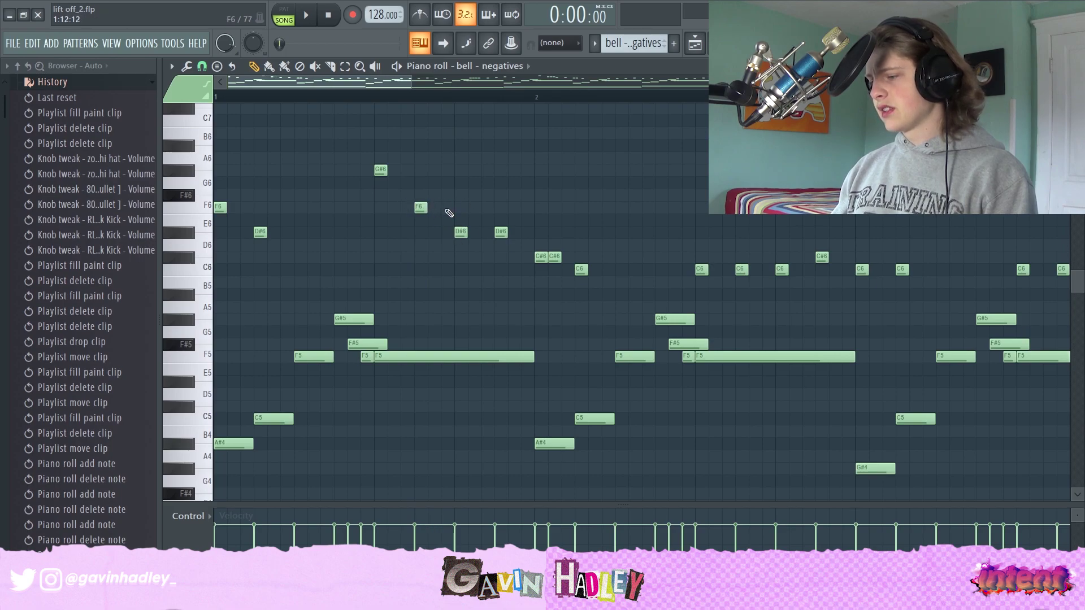
key(ctrl+z)
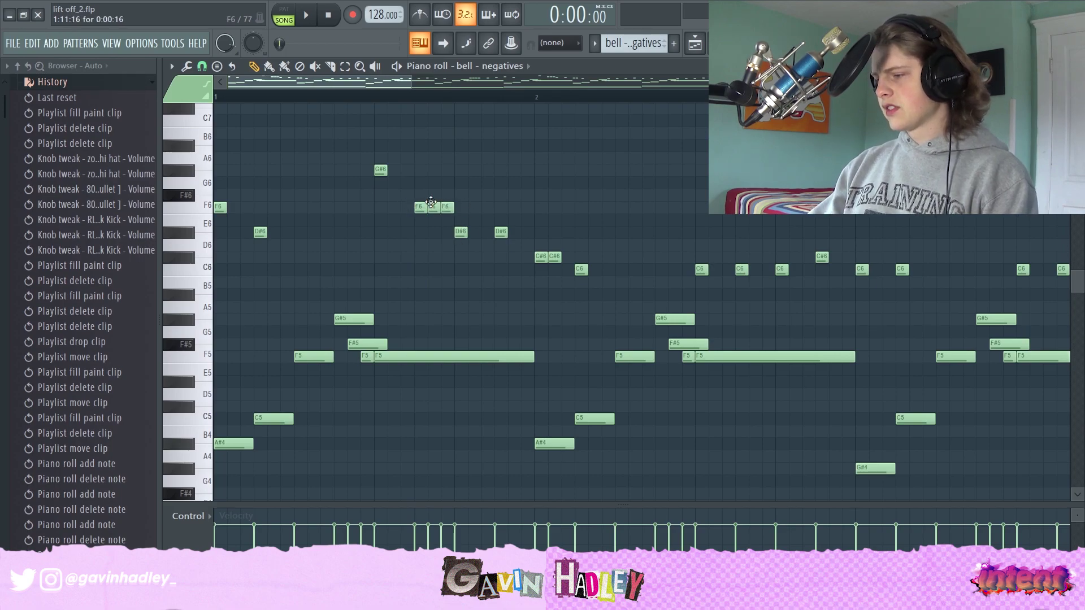
Audition the last two D#6 notes in bar 1 and replay the song's opening
click(460, 231)
click(501, 232)
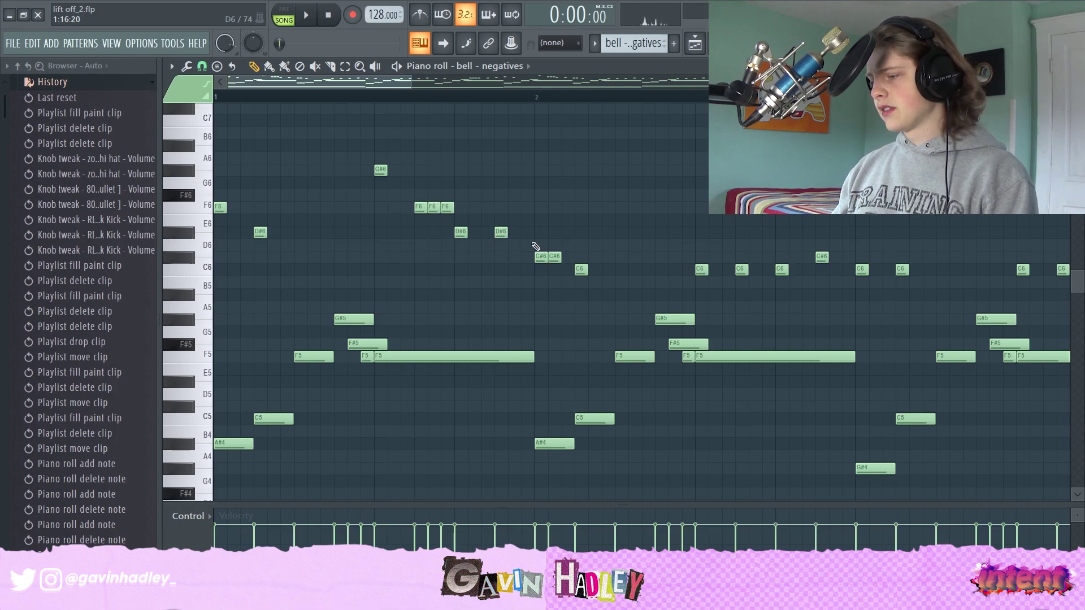
key(space)
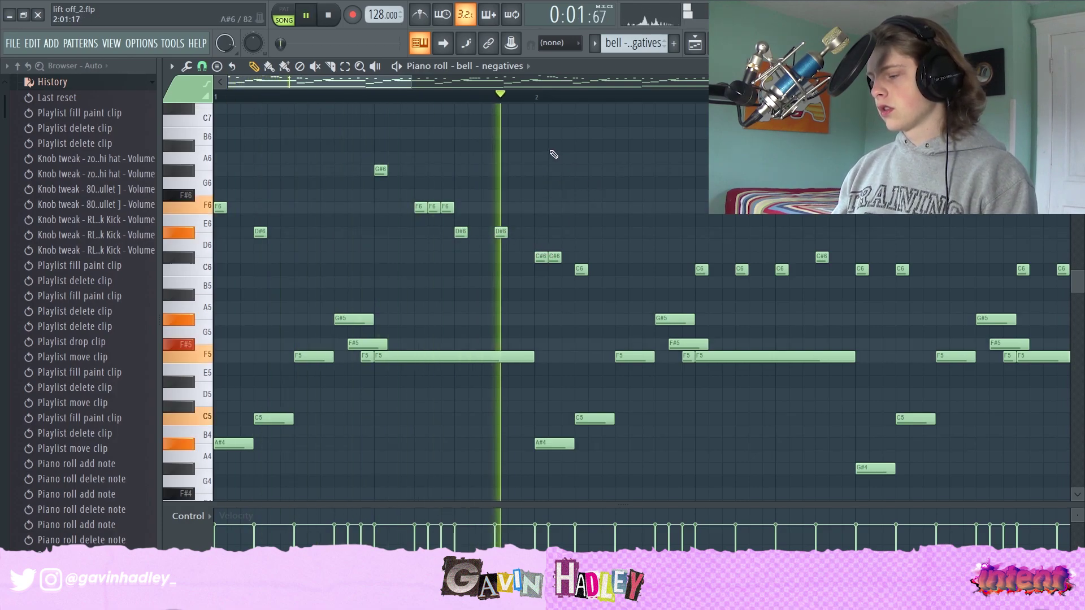
key(space)
Replay the song from the start several times to hear how the high melody continues through bar 4
scroll(339, 252, down, 3)
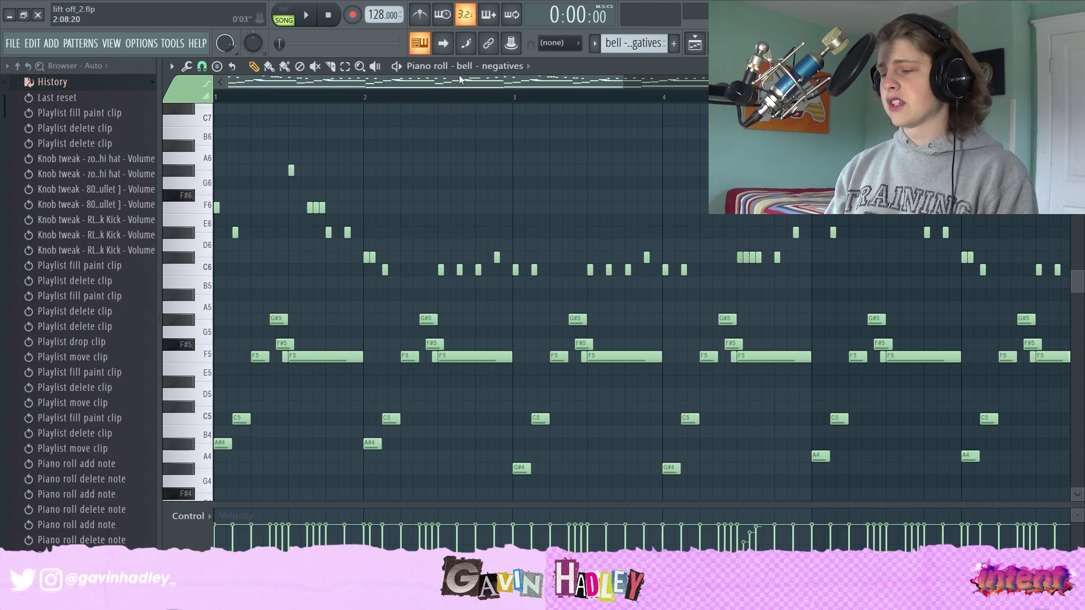
drag(620, 79, 606, 78)
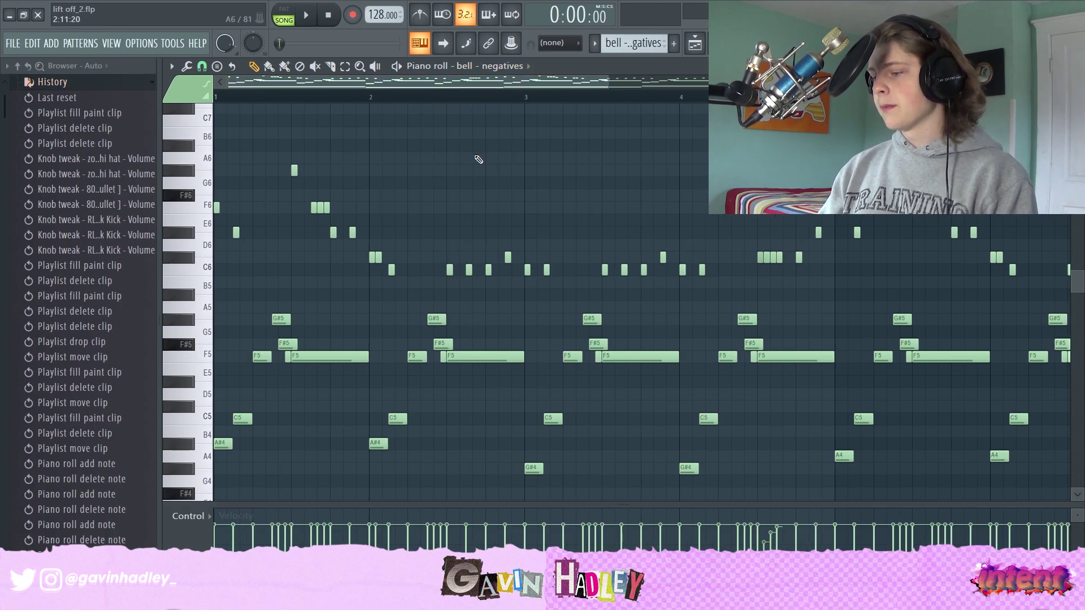
key(space)
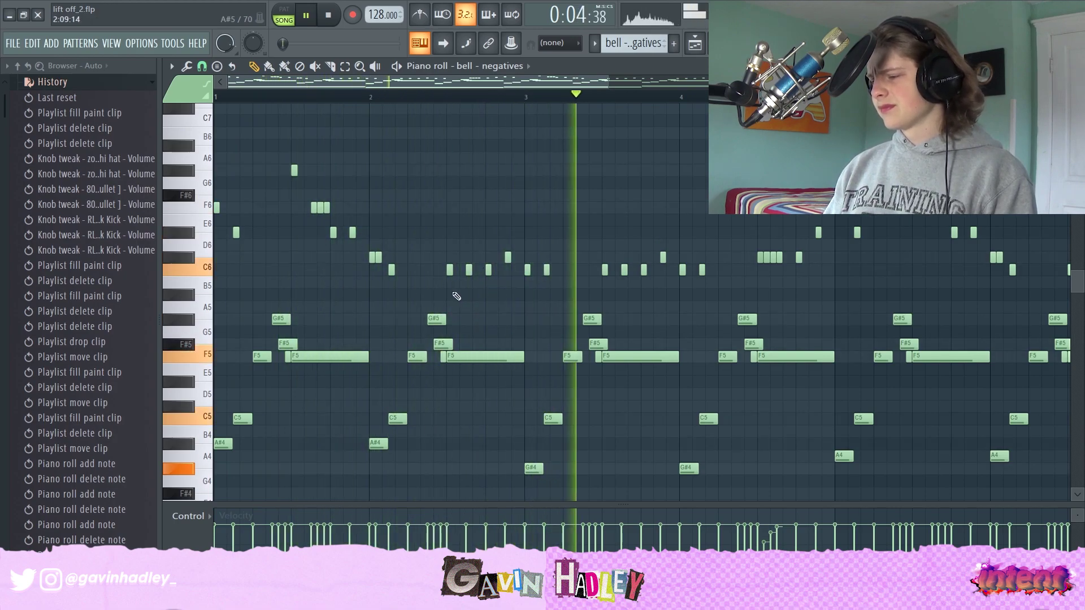
key(space)
key(space)
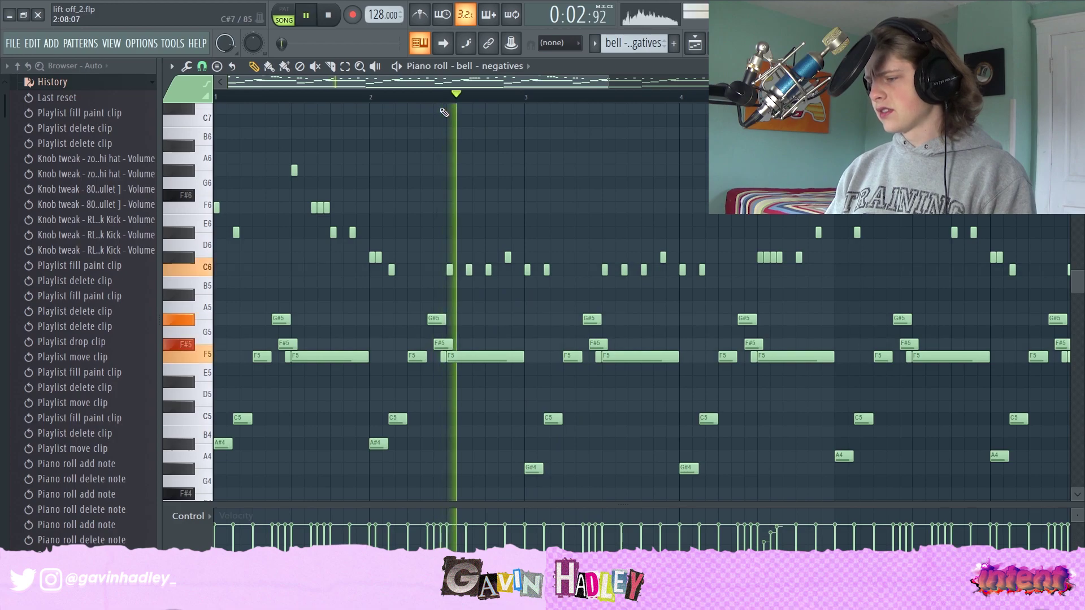
key(space)
key(space)
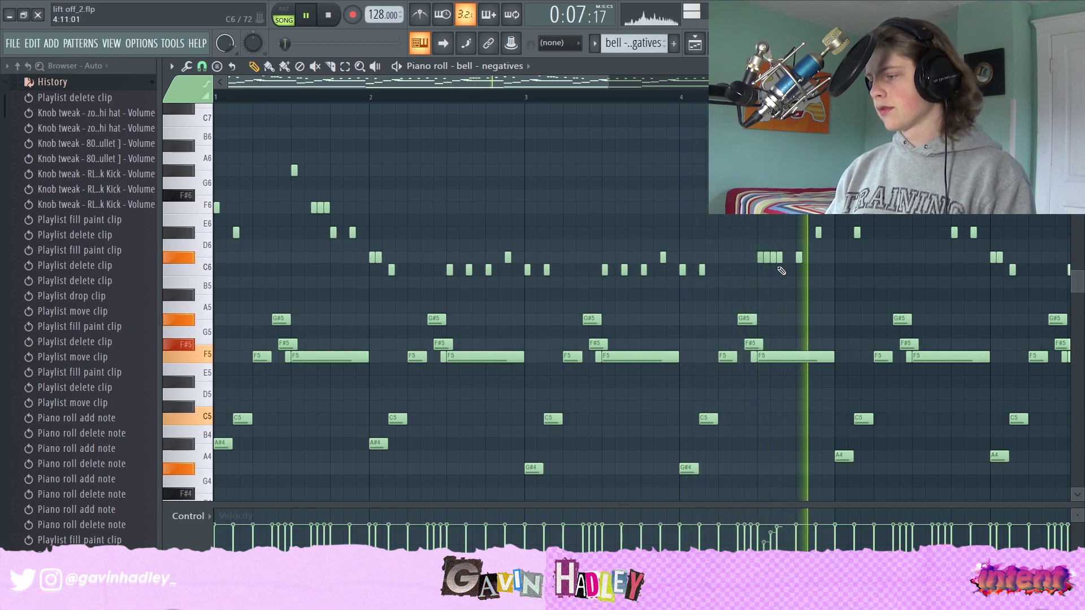
Select the four consecutive C#6 notes in bar 4 and enlarge the velocity lane to examine their velocities
key(space)
key(e)
drag(742, 254, 785, 266)
click(727, 222)
drag(723, 231, 781, 272)
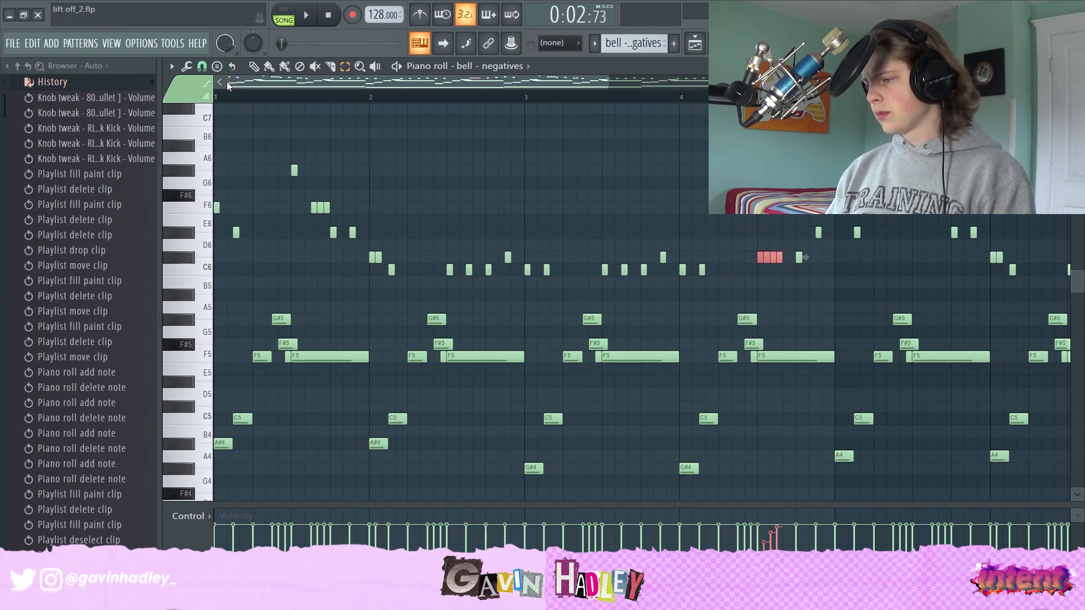
drag(731, 503, 657, 338)
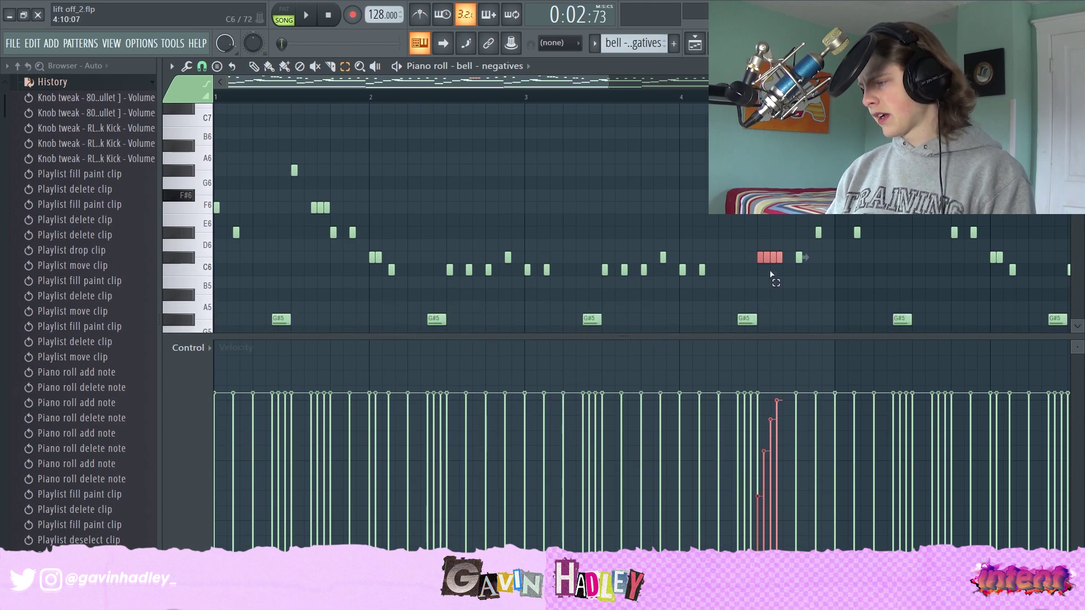
Clear the note selection, then add a short A#6 note in bar 2 and delete it
drag(781, 245, 778, 281)
click(583, 247)
click(253, 67)
click(397, 145)
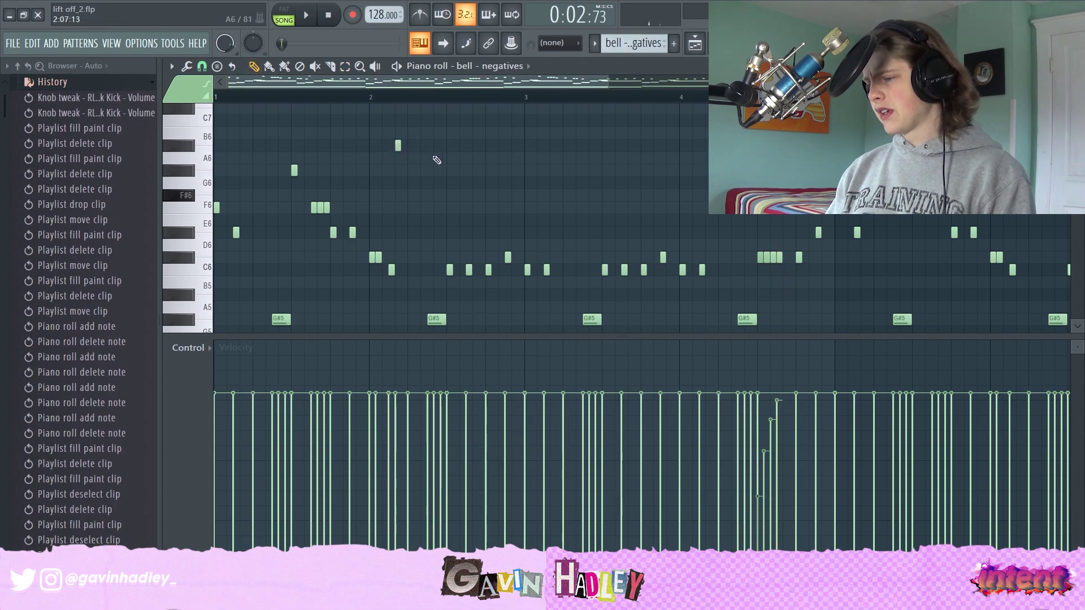
right_click(397, 146)
Reduce the height of the velocity lane and audition the C#6, D#6 and F6 notes leading from bar 4 into bar 5
drag(600, 339, 625, 450)
scroll(676, 310, down, 3)
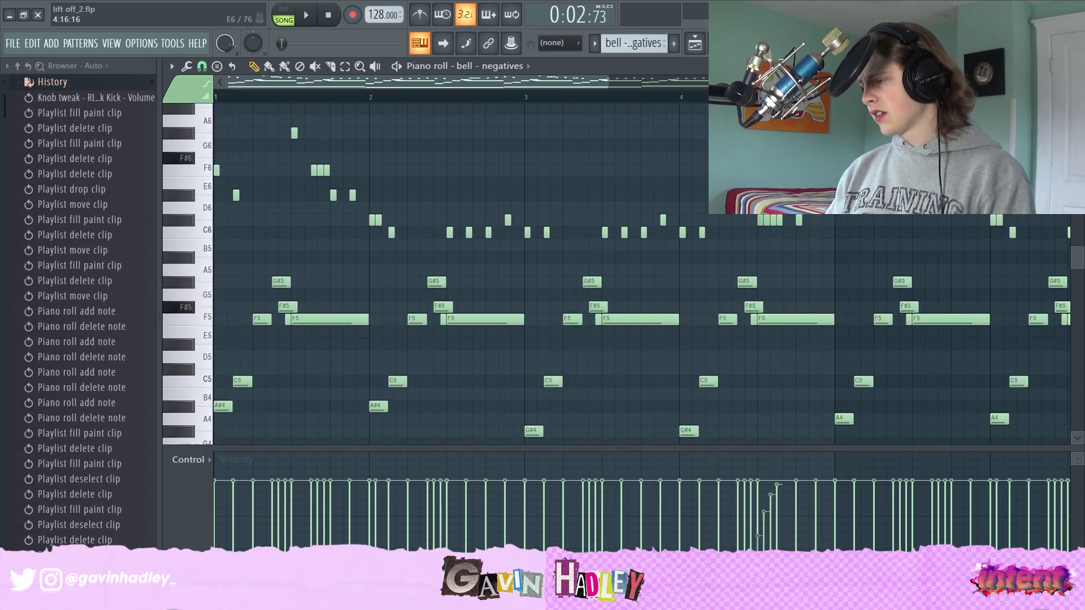
click(838, 170)
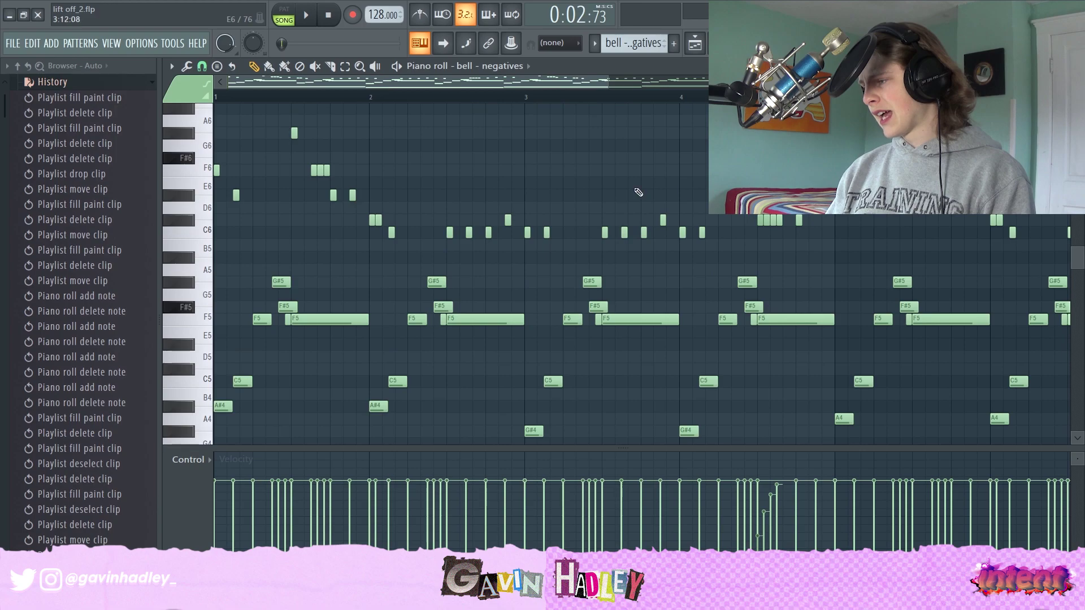
click(205, 171)
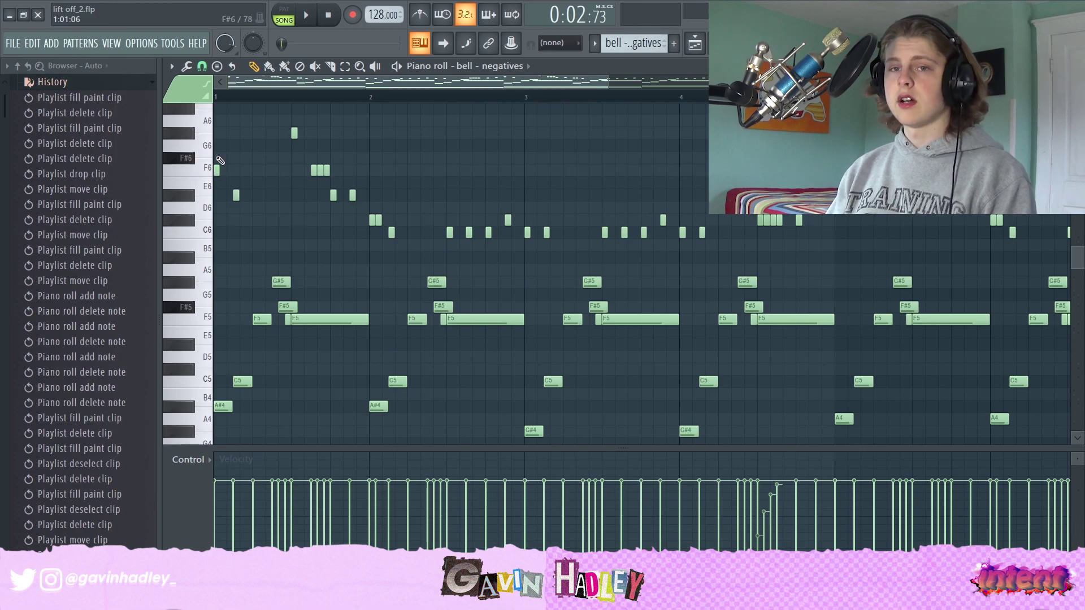
scroll(745, 237, up, 2)
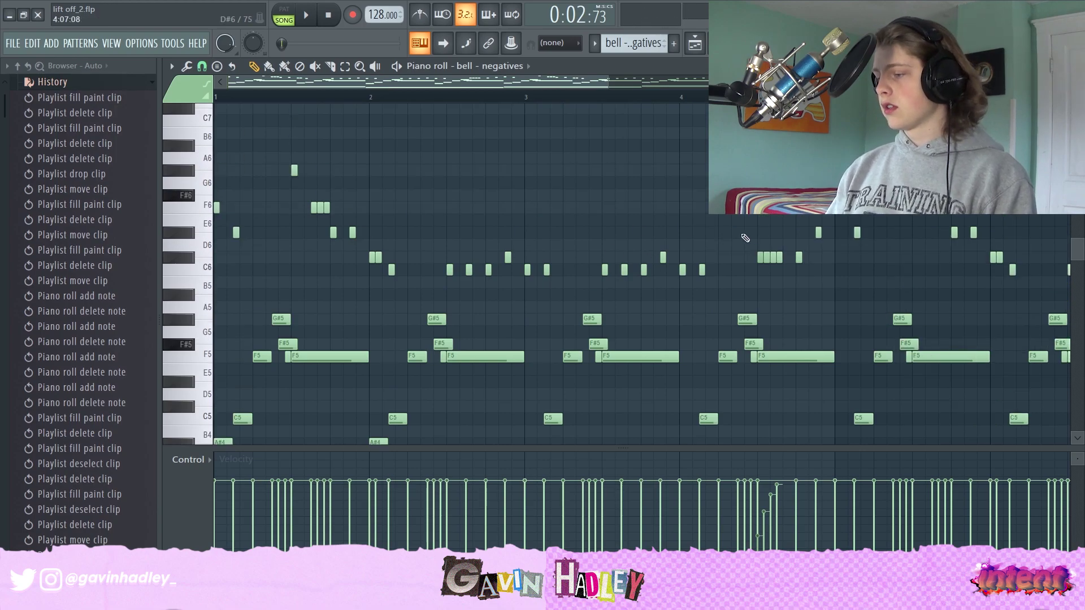
click(799, 257)
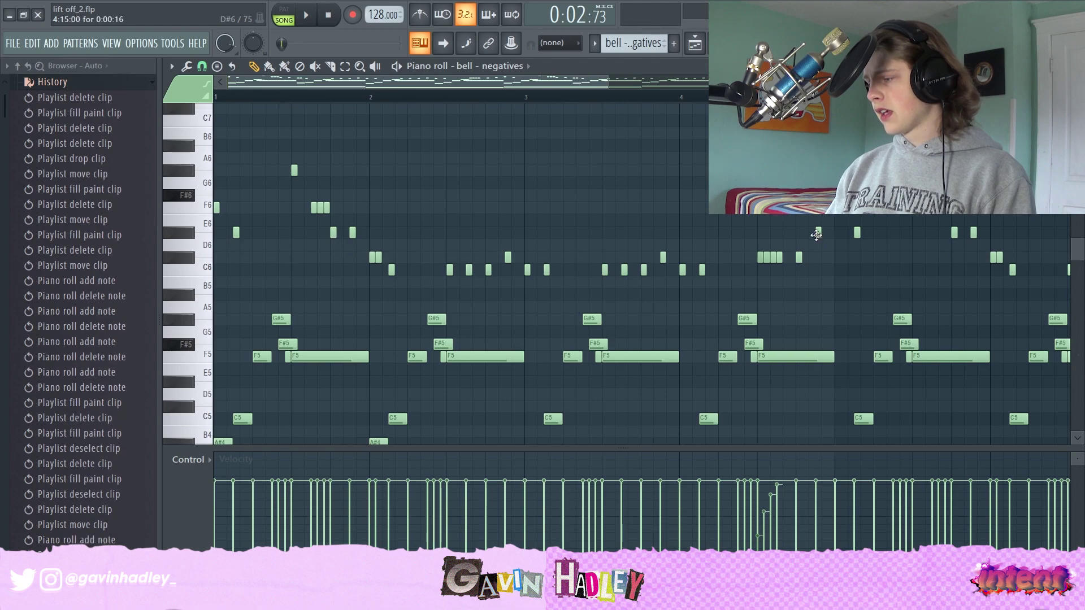
click(817, 233)
click(837, 208)
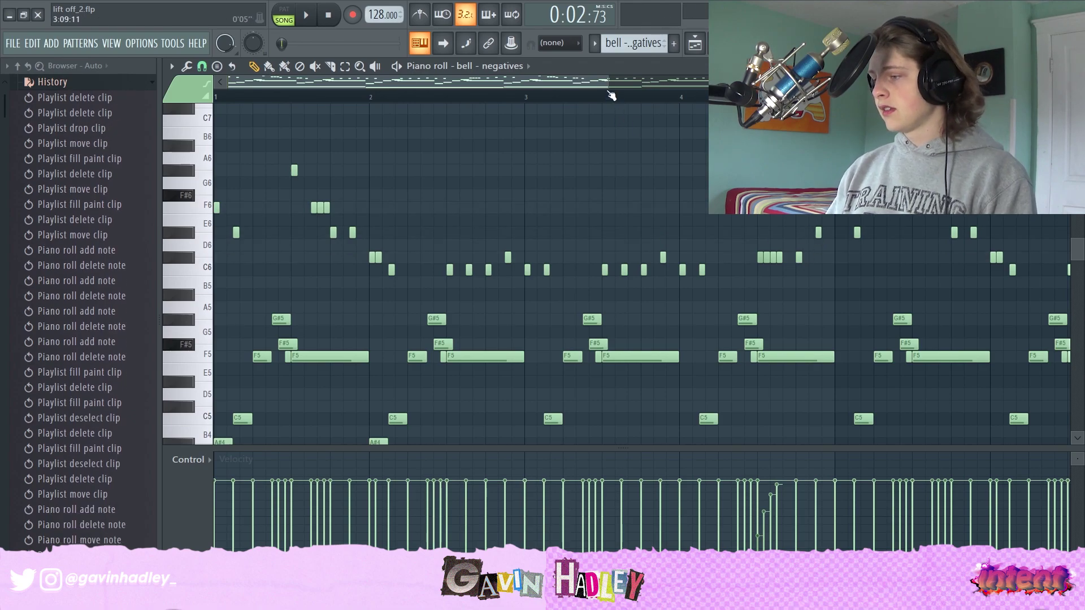
Show all eight bars of the melody, placing and removing short test notes above it in bars 5 and 3
drag(609, 83, 854, 83)
click(680, 157)
right_click(680, 157)
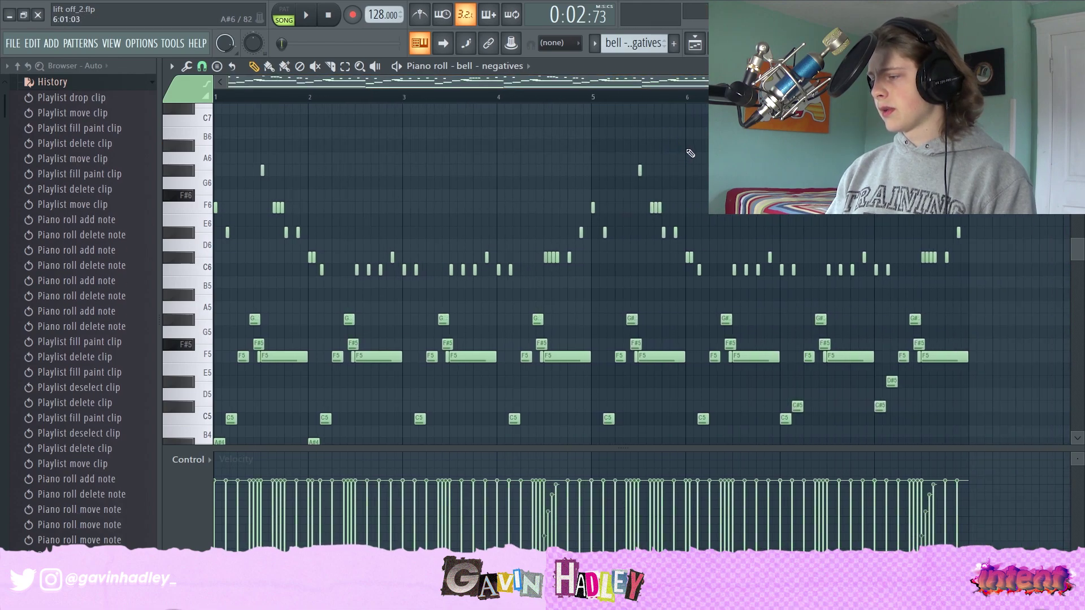
click(466, 128)
right_click(466, 127)
scroll(476, 130, down, 3)
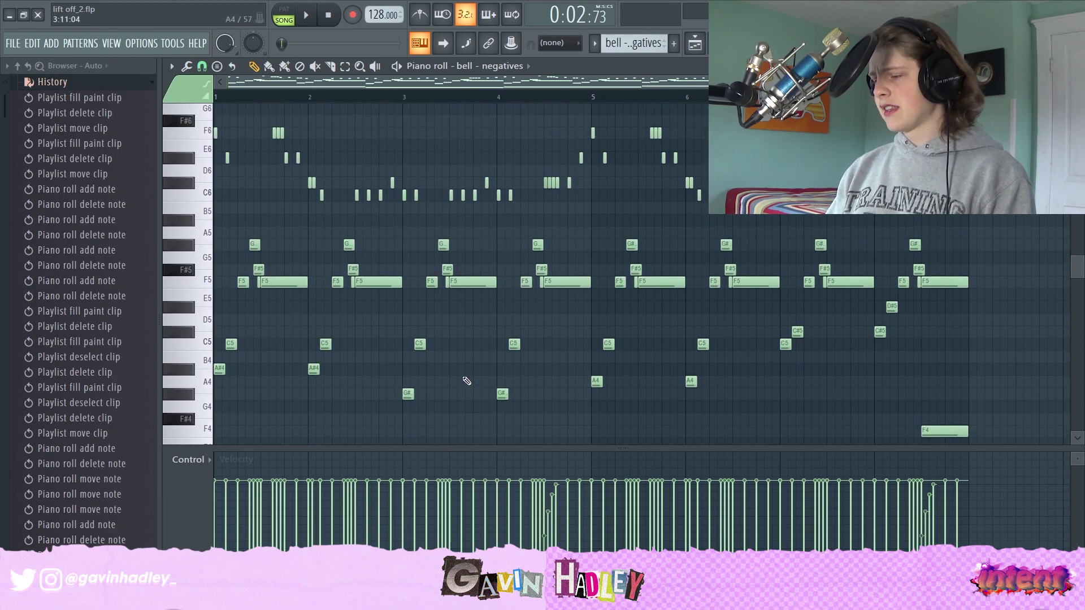
Open the bell - necklace clip from the playlist in the piano roll and view its notes across all eight bars
key(F9)
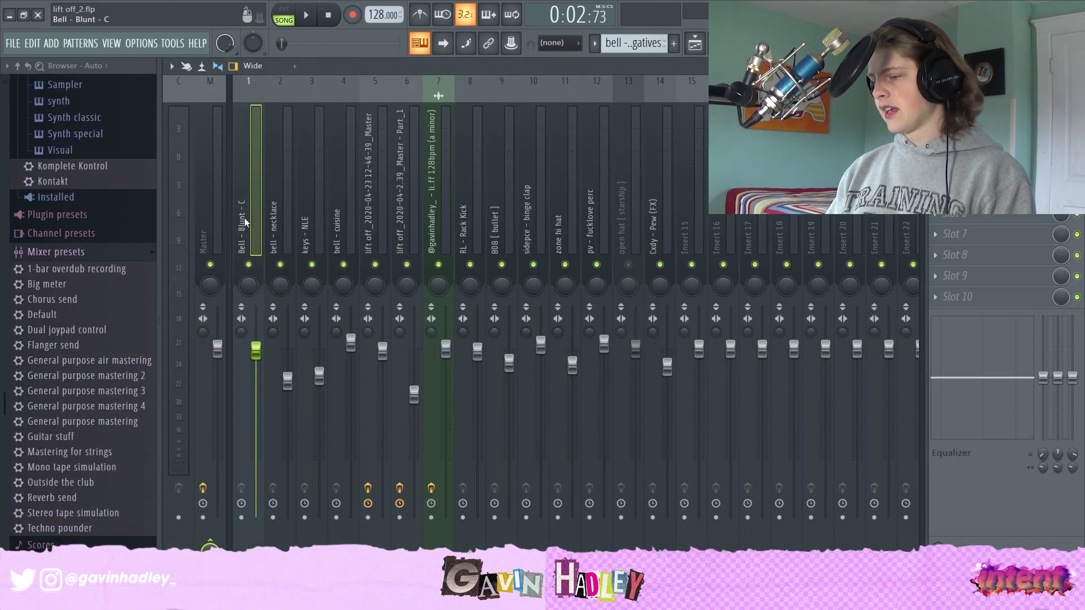
key(F7)
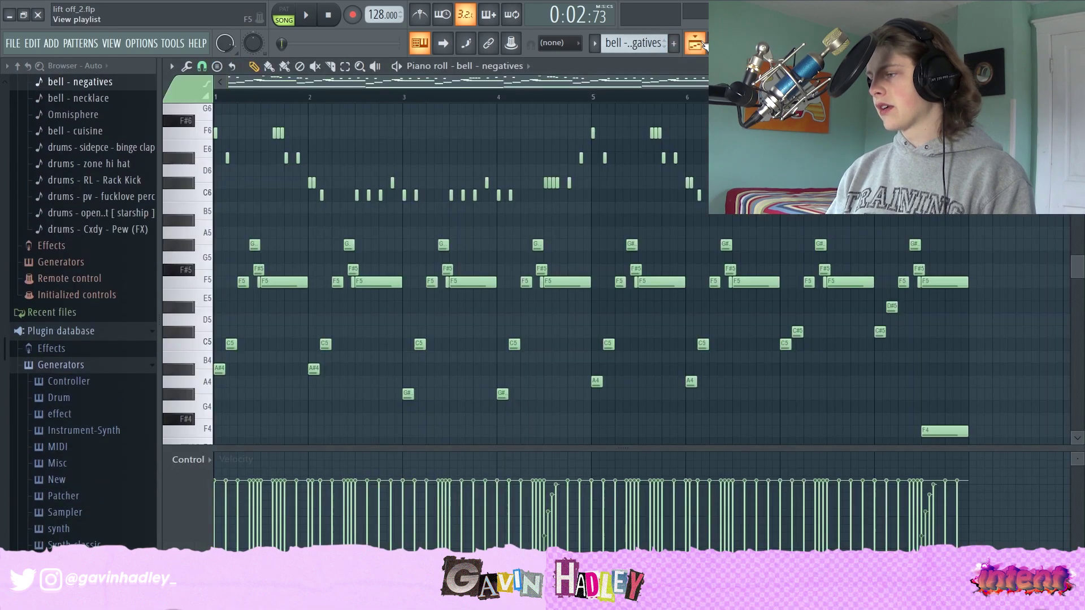
key(F5)
click(355, 95)
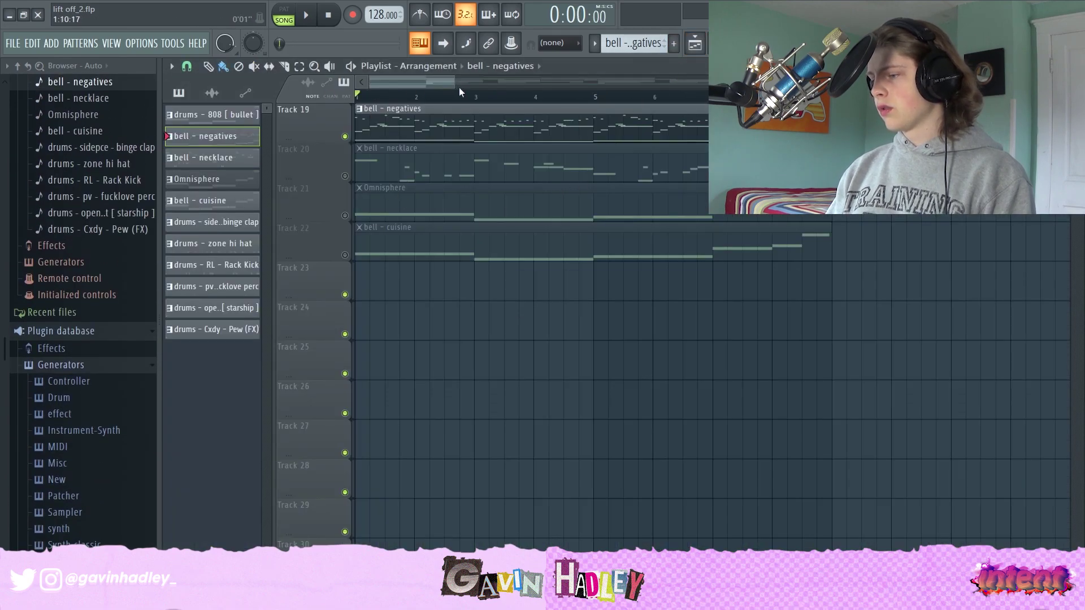
drag(457, 87, 450, 86)
double_click(356, 172)
scroll(354, 234, up, 2)
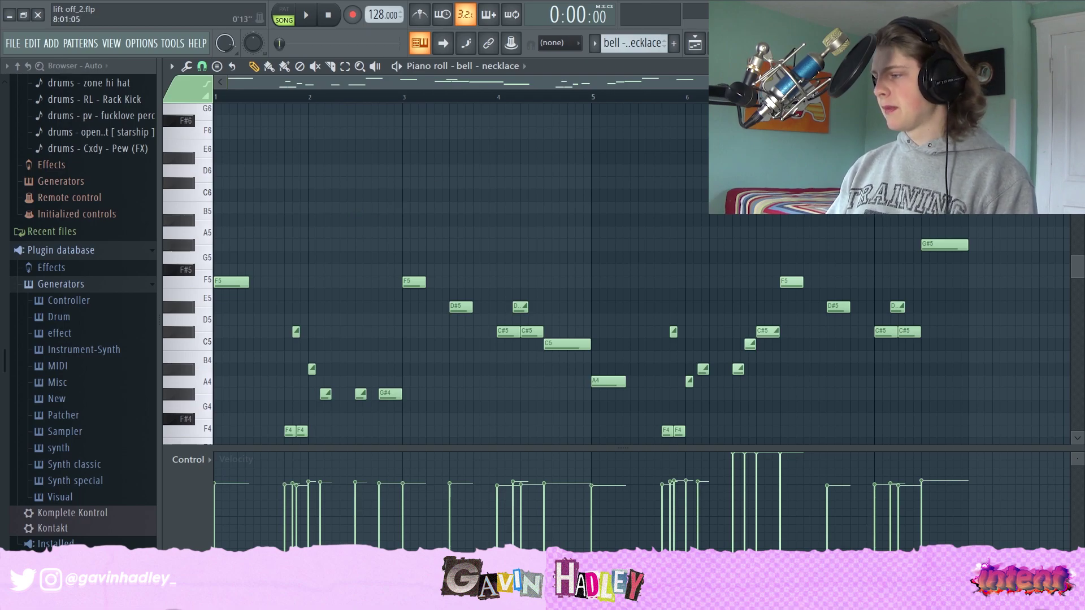
drag(854, 82, 811, 82)
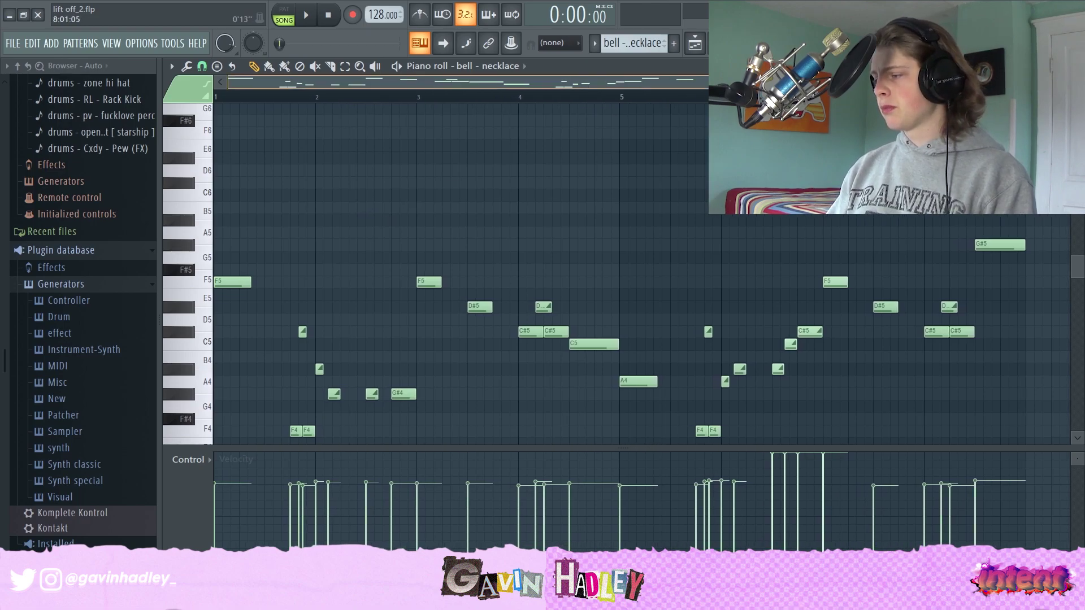
scroll(537, 189, down, 3)
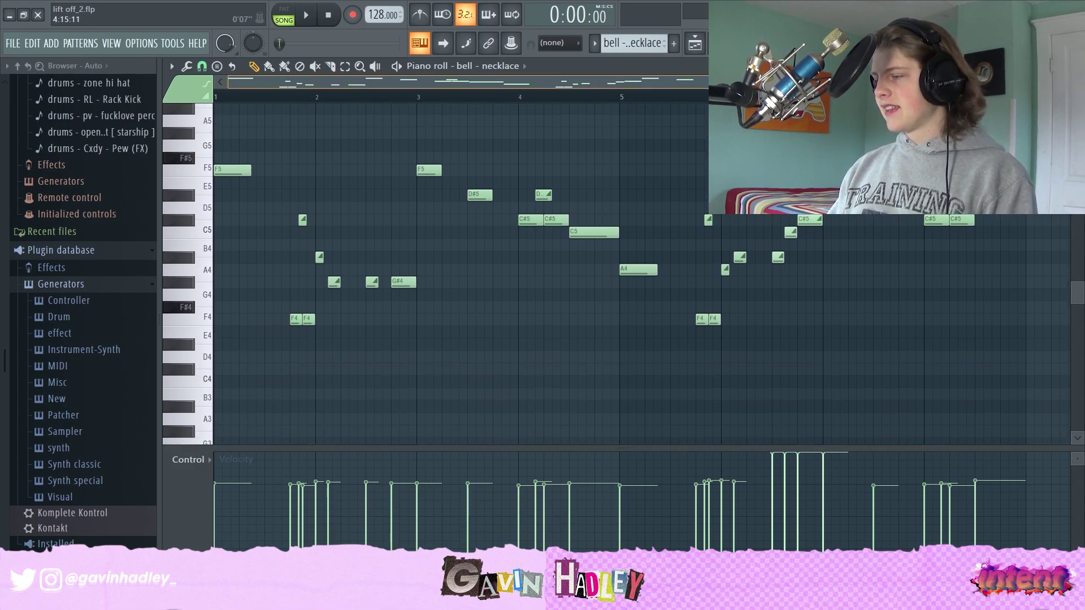
Try replacing the C#5 slide note at the end of bar 1 with a C5 slide note, and undo the replacement
drag(811, 83, 469, 98)
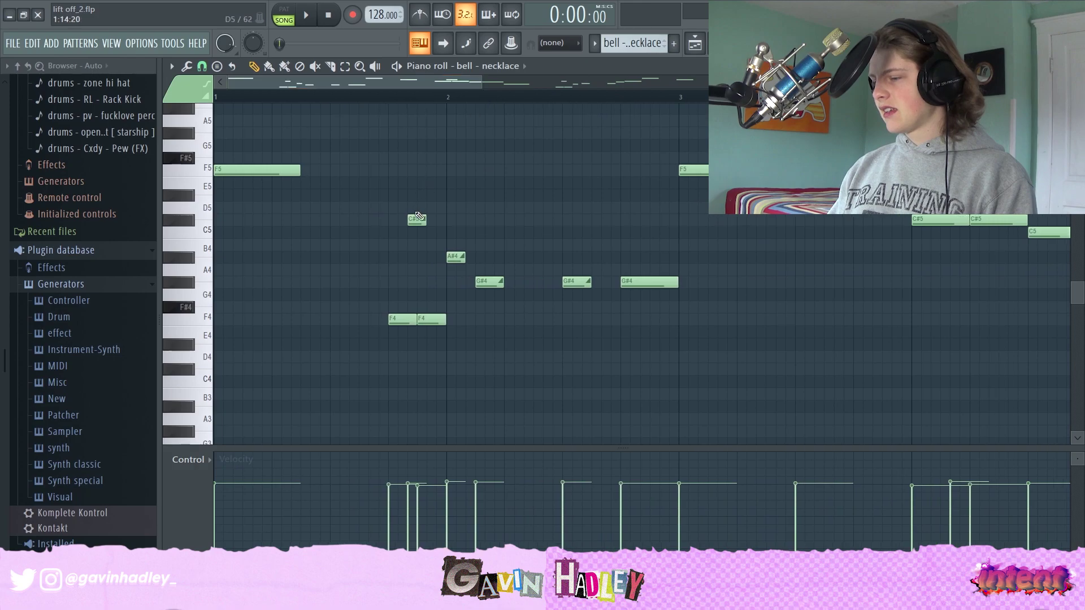
right_click(415, 220)
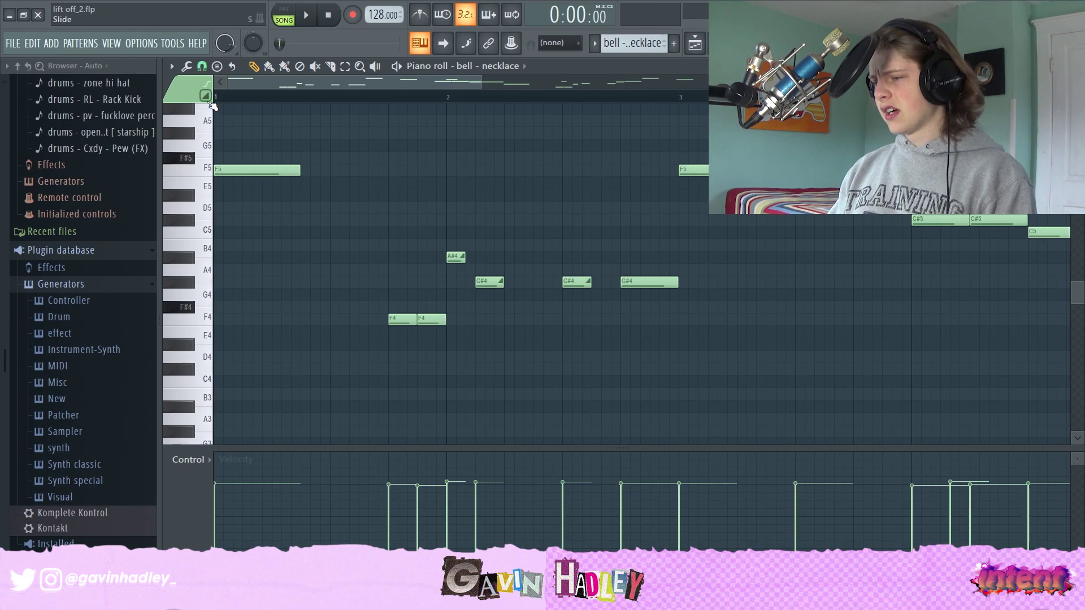
click(402, 232)
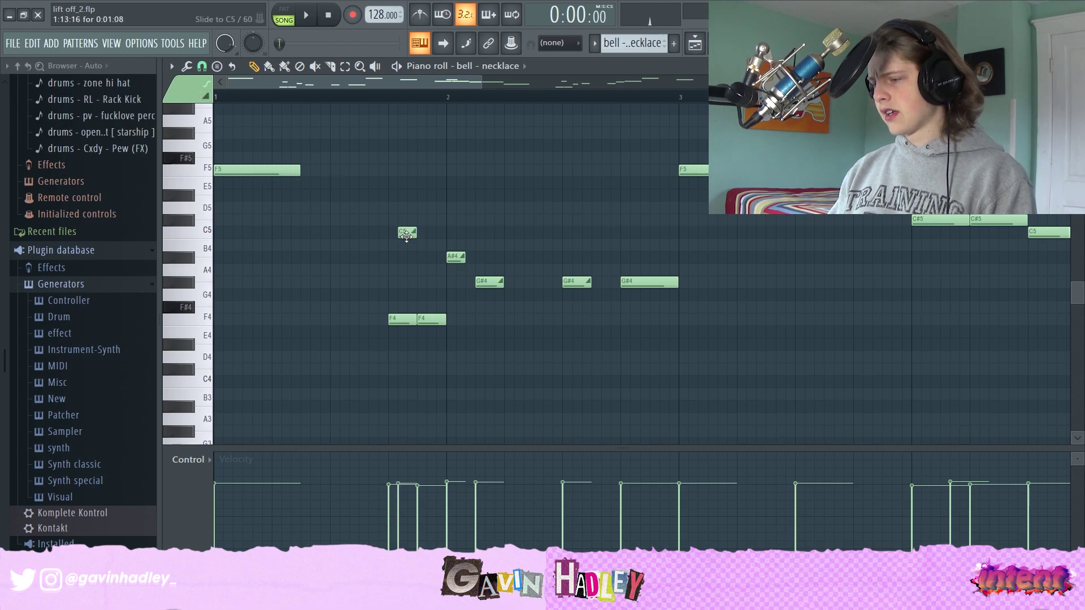
key(ctrl+alt+z)
key(ctrl+alt+z)
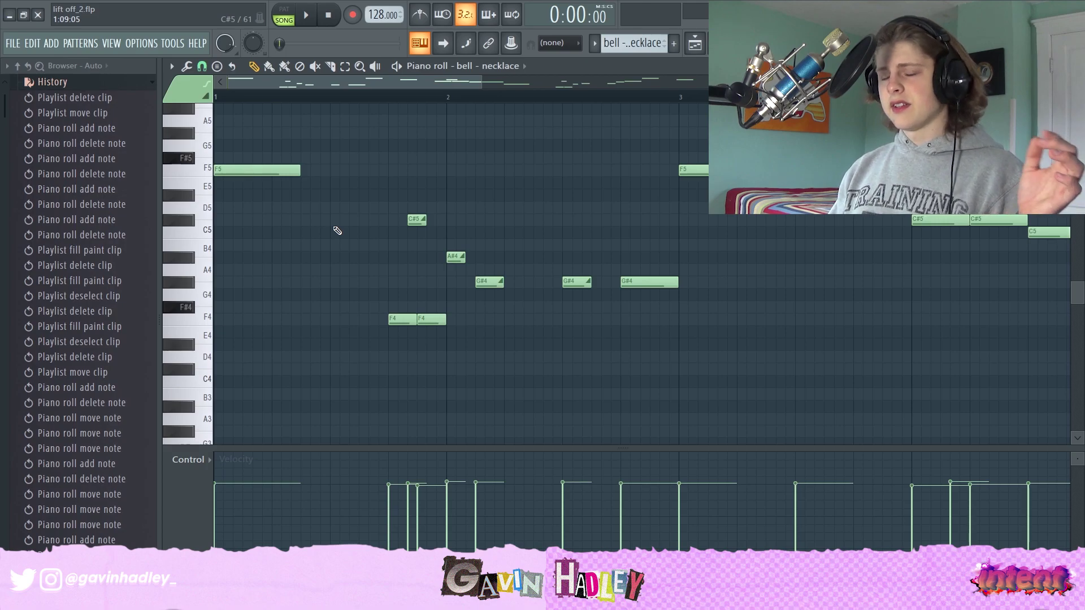
Play bar 1 and audition its two F4 notes and the C#5 slide note above them
scroll(429, 266, down, 4)
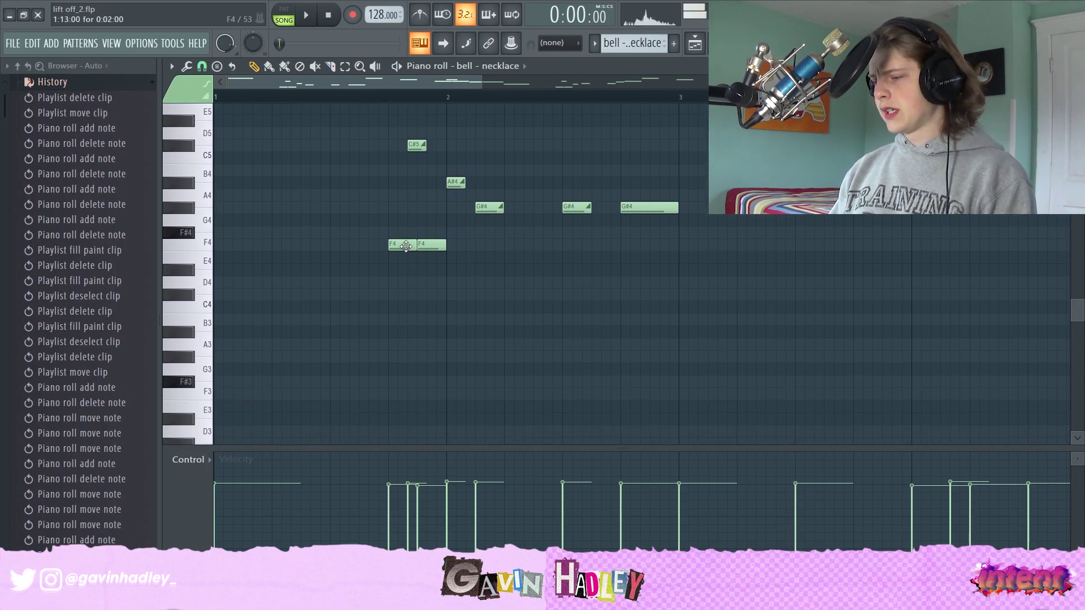
scroll(316, 257, up, 8)
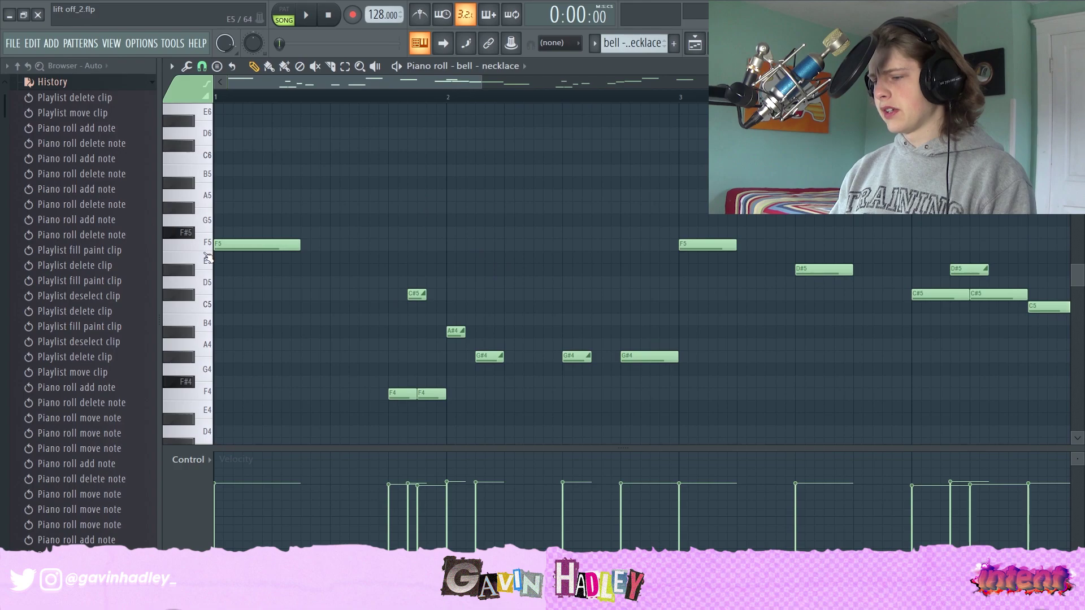
key(space)
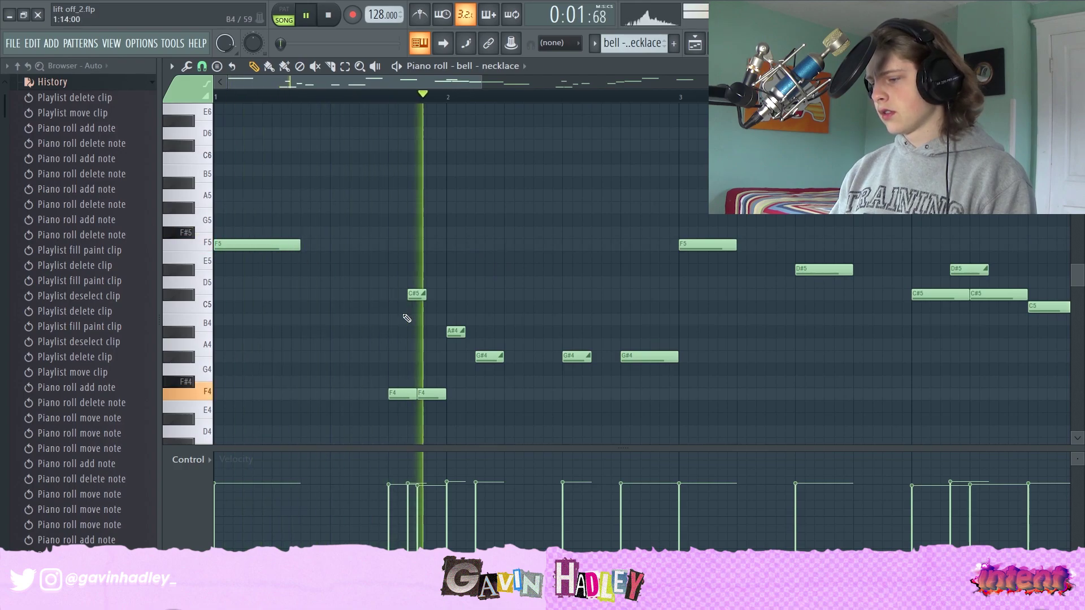
key(space)
click(401, 393)
click(424, 394)
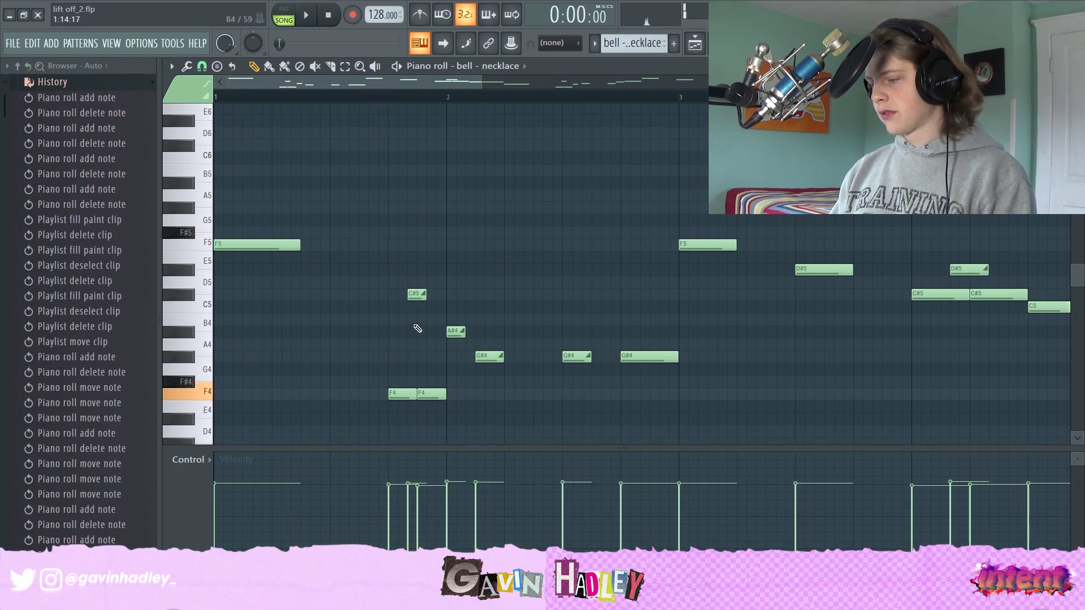
click(410, 294)
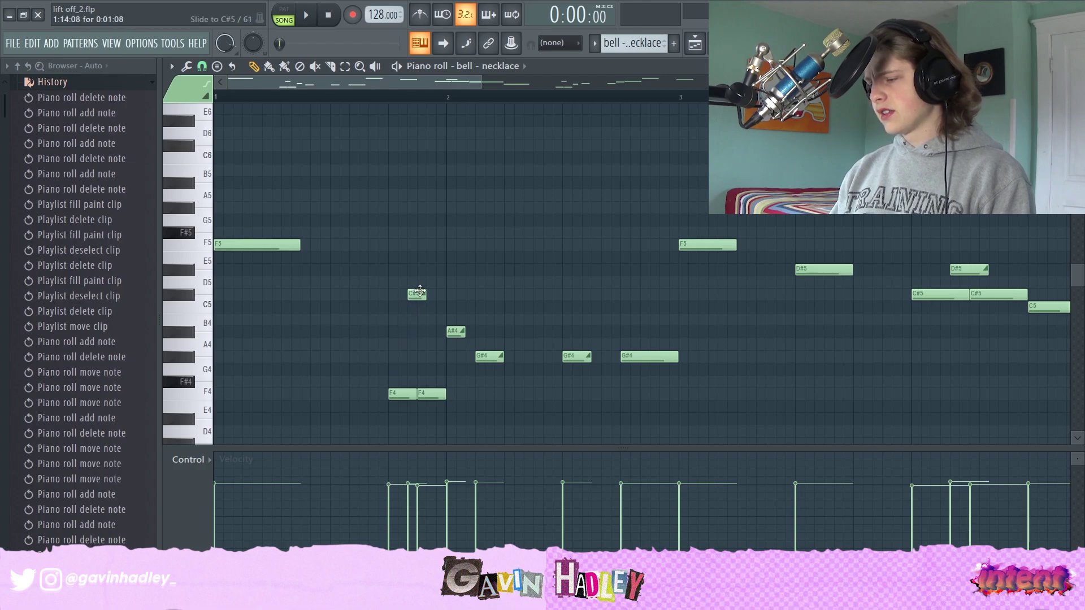
Replay the opening of the melody, placing and removing a short test note above the notes in bar 2
key(space)
key(space)
key(space)
click(491, 259)
right_click(491, 260)
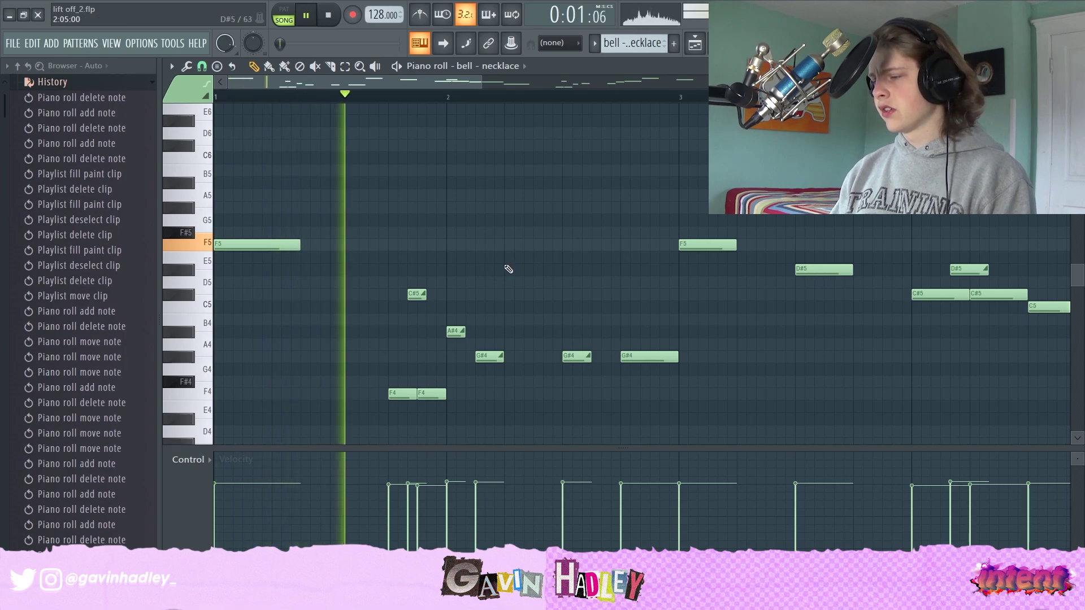
key(space)
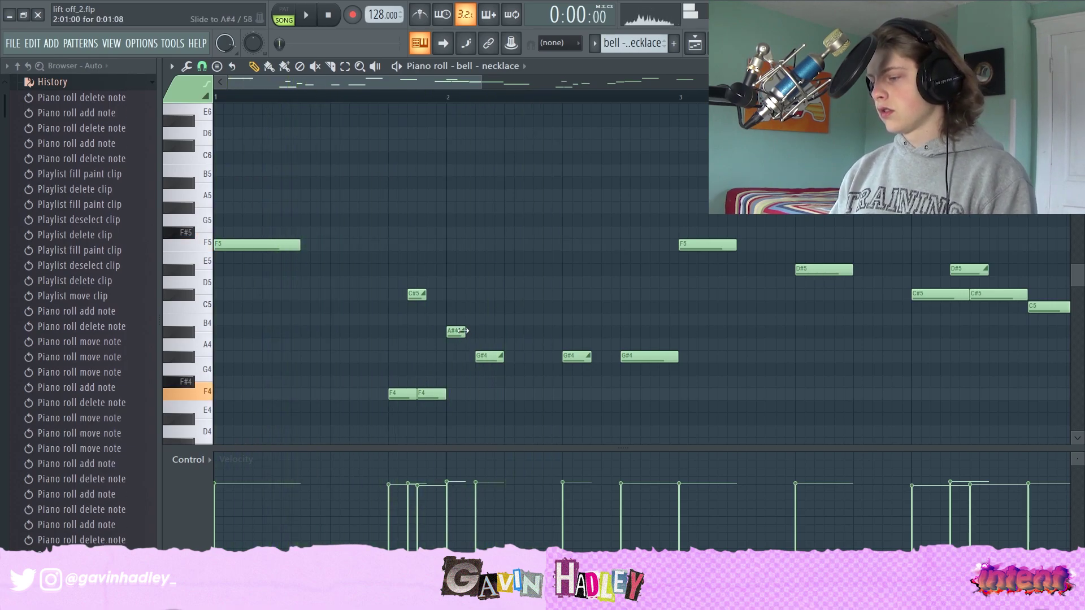
Audition the A#4 and first G#4 slide notes in bar 2, and play the melody from the start through bar 2
click(456, 332)
click(490, 358)
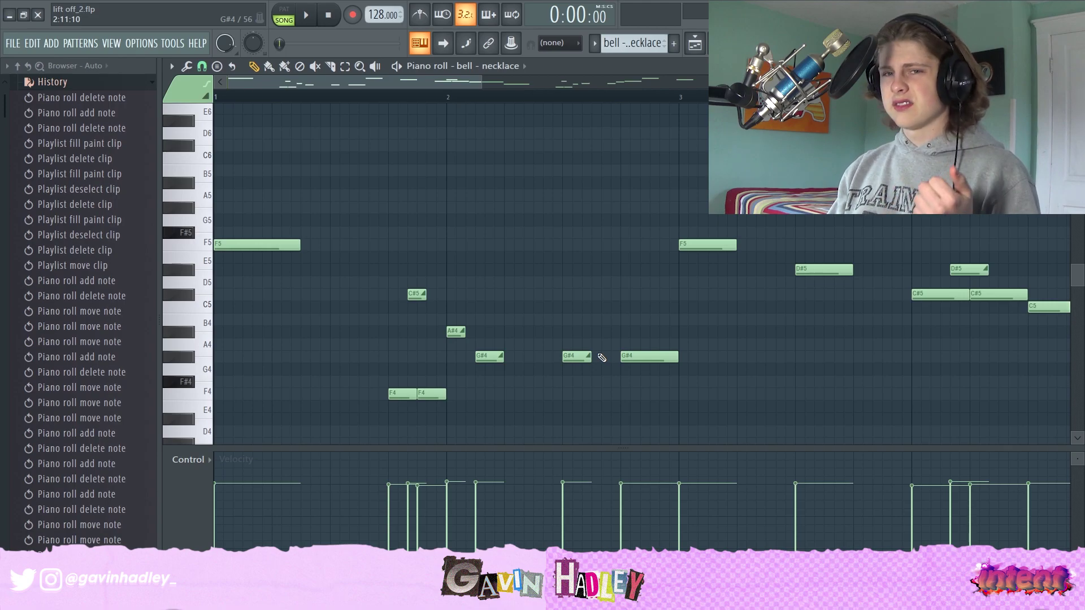
key(space)
key(space)
key(space)
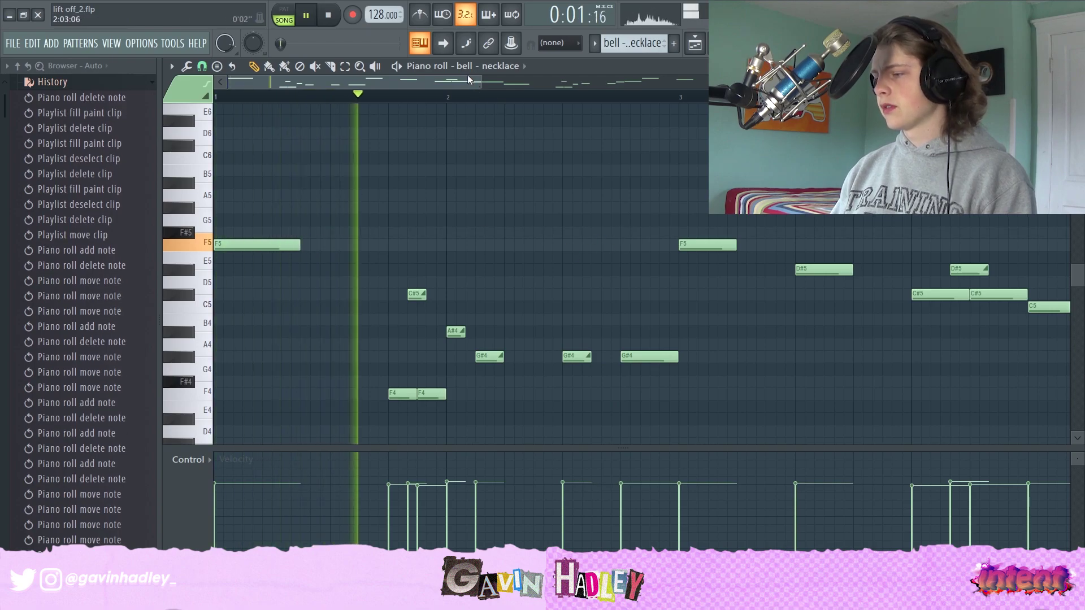
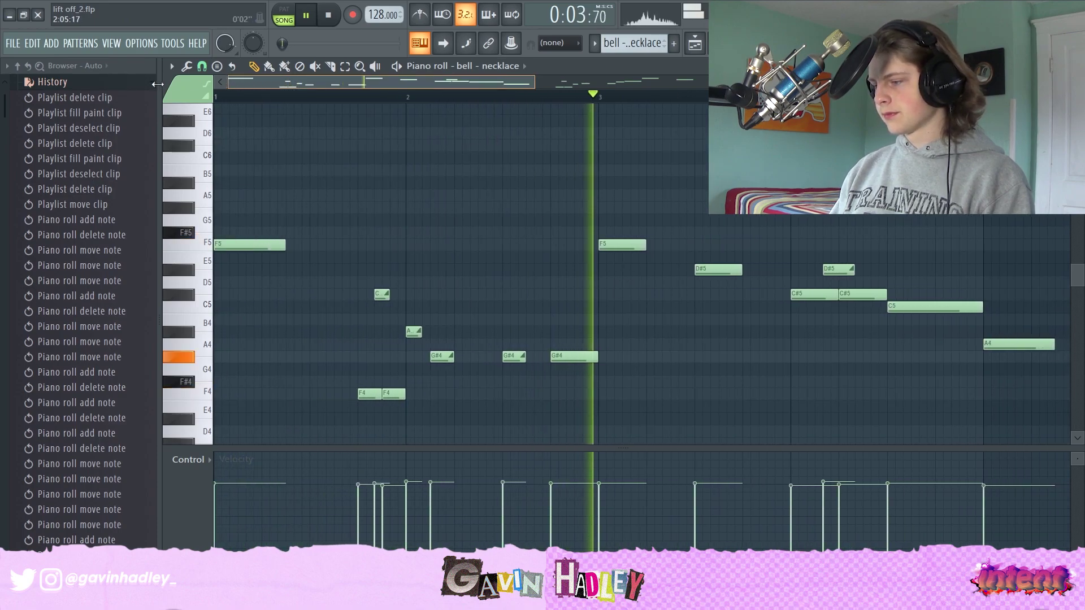
key(space)
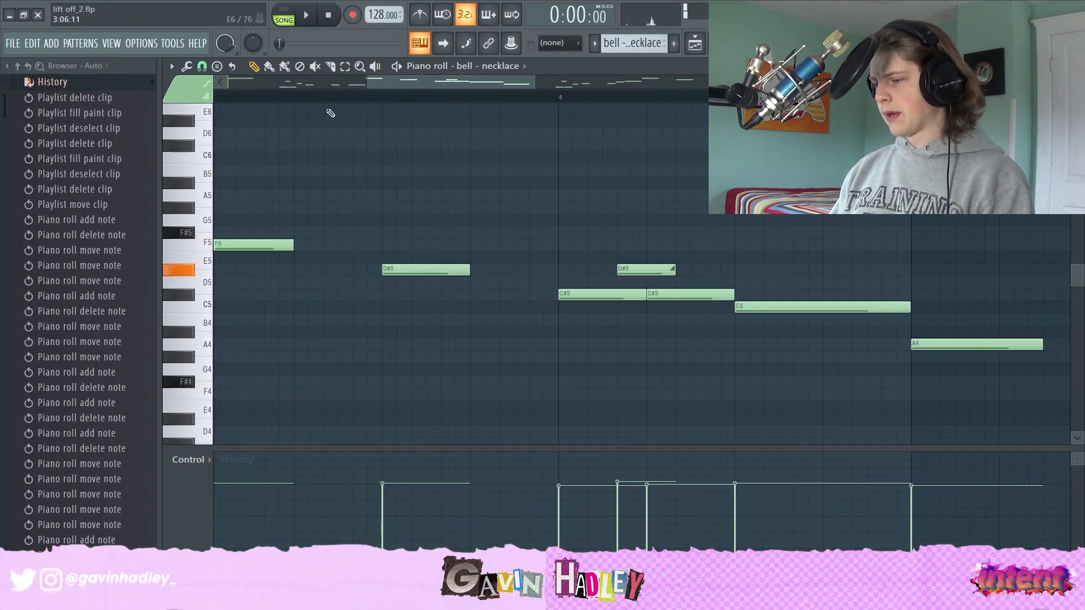
Play the melody from bar 3, and audition the D#5 slide note in bar 4 and the C#5 slide note in bar 1
click(364, 84)
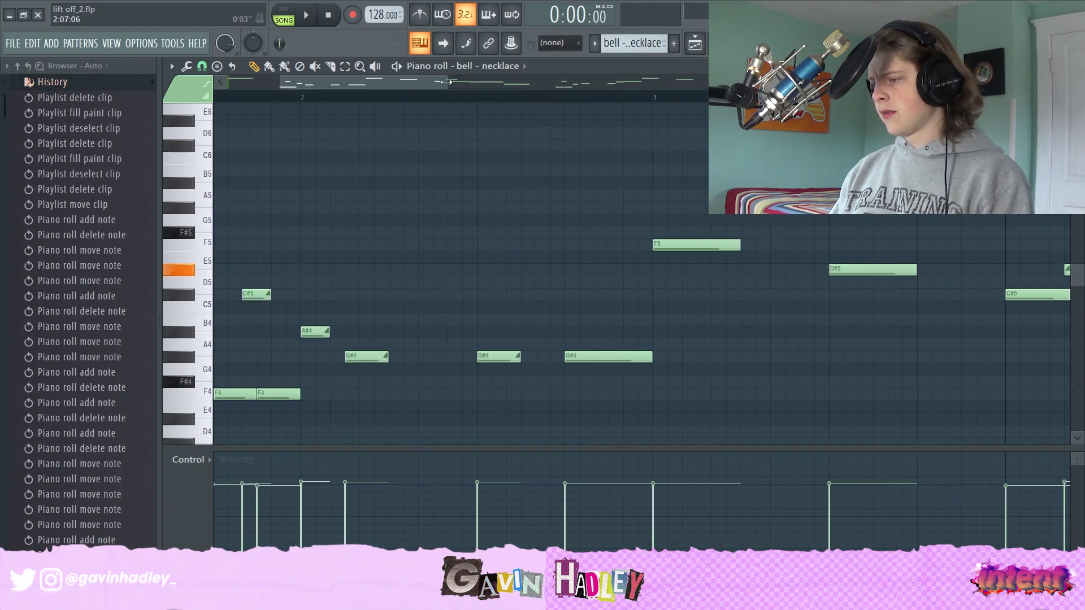
drag(445, 82, 569, 83)
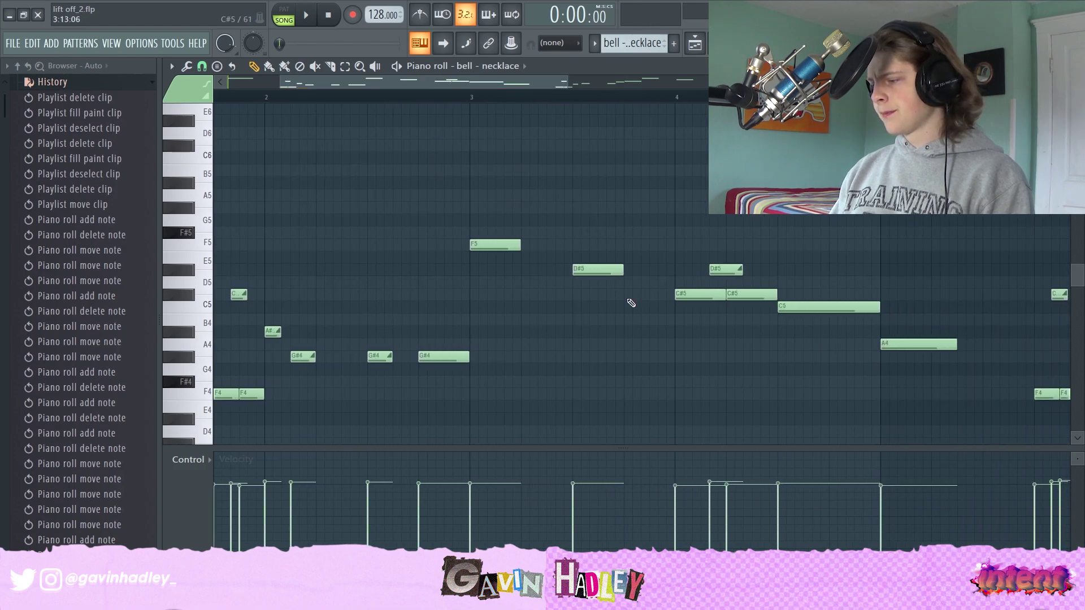
click(462, 97)
key(space)
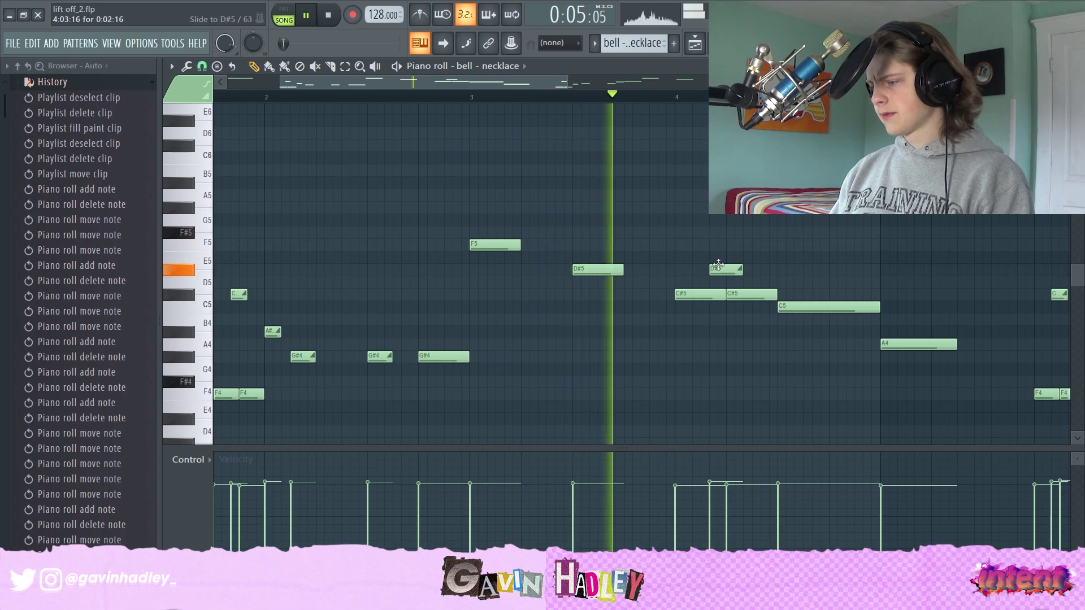
key(space)
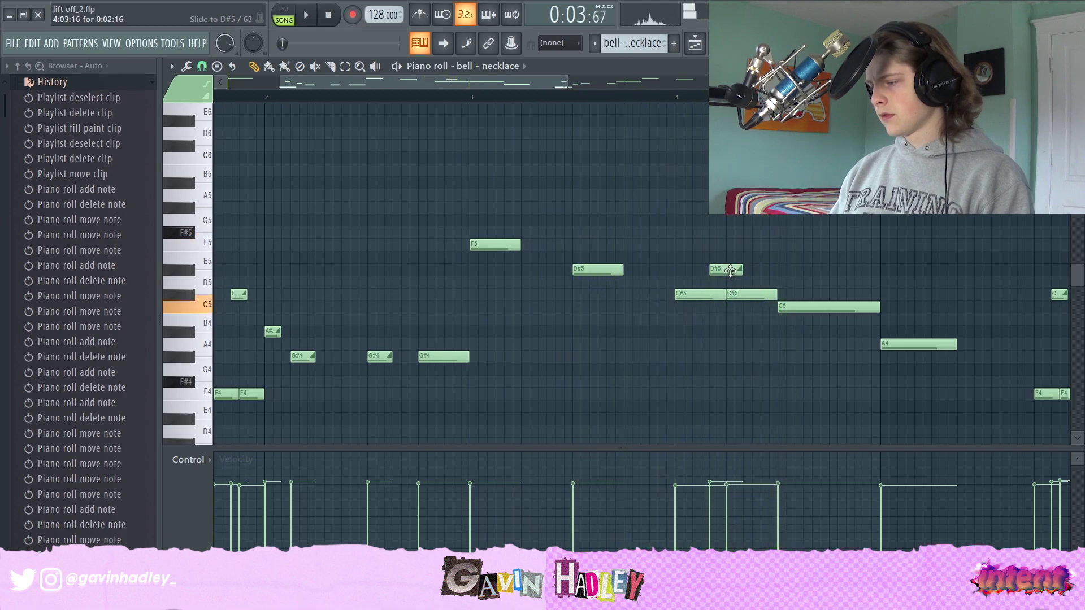
click(729, 269)
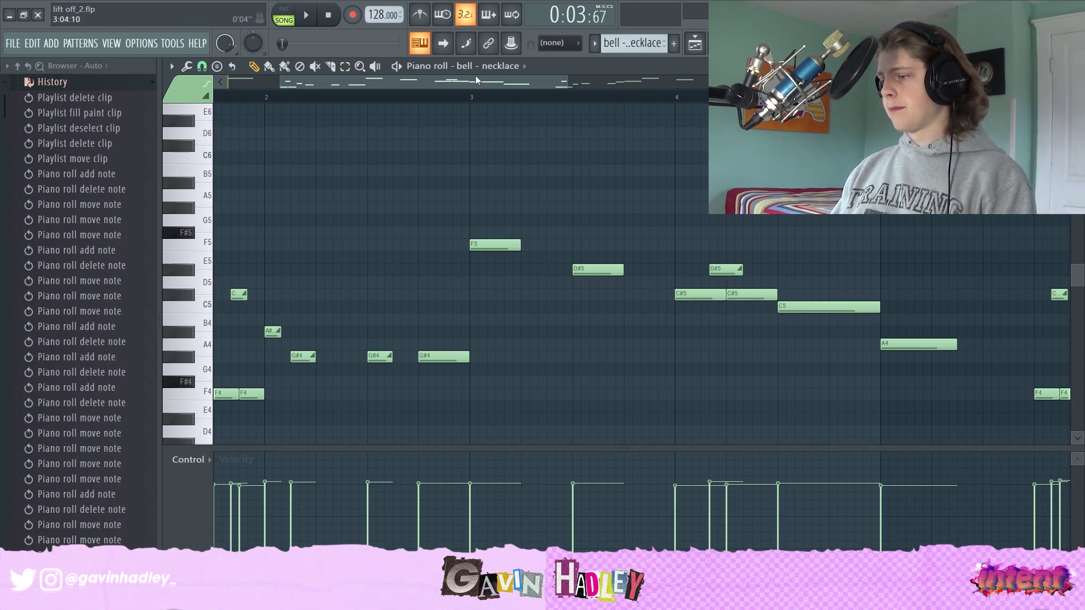
scroll(425, 358, left, 3)
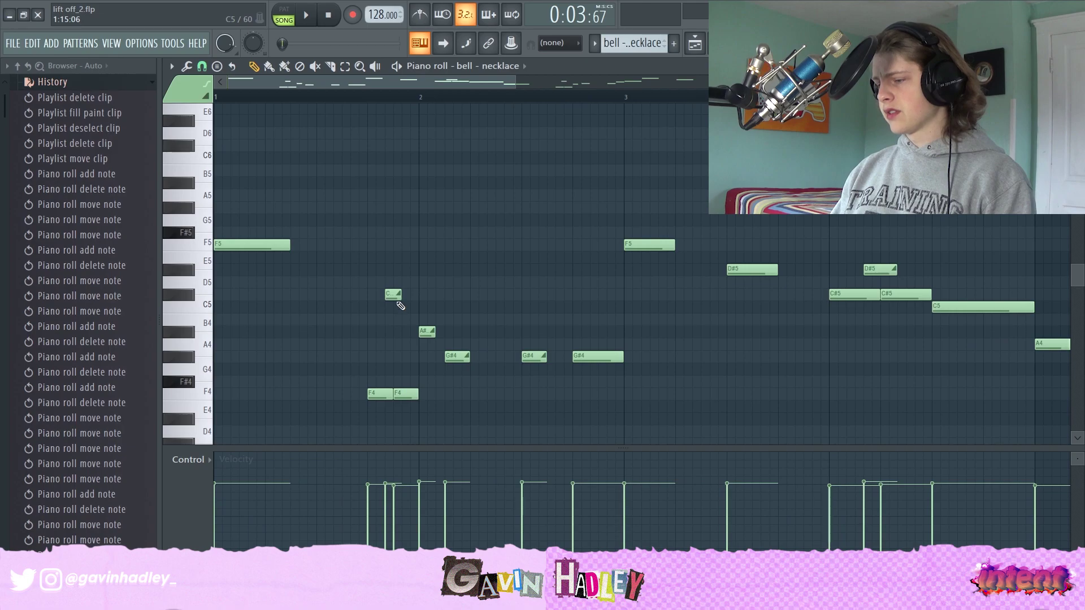
click(391, 296)
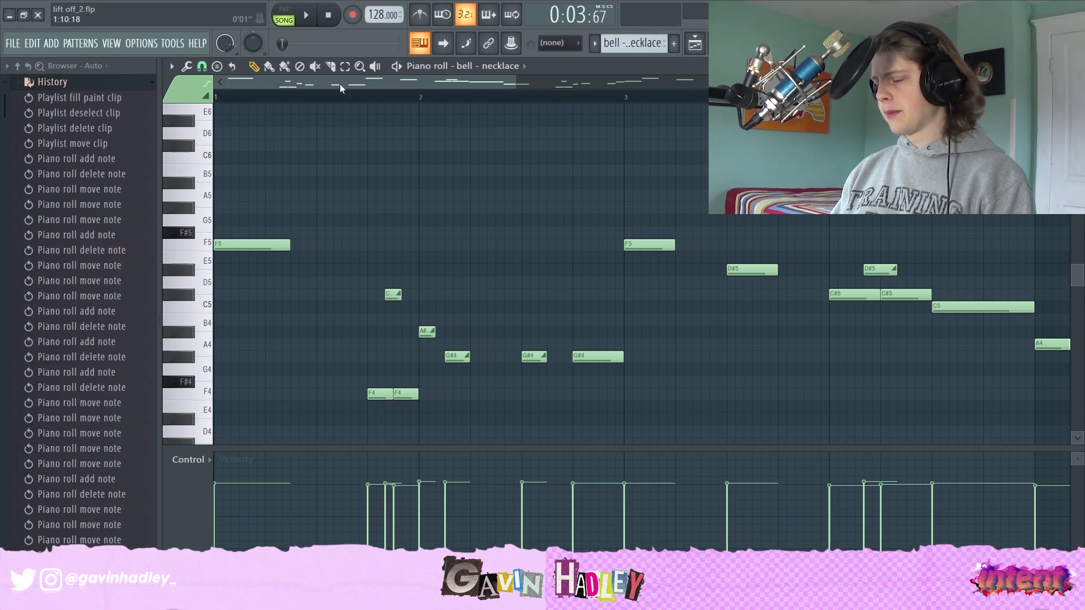
Play the transition from just before bar 4 into bar 5, placing and removing a short G5 test note at the start of bar 5
drag(340, 84, 476, 87)
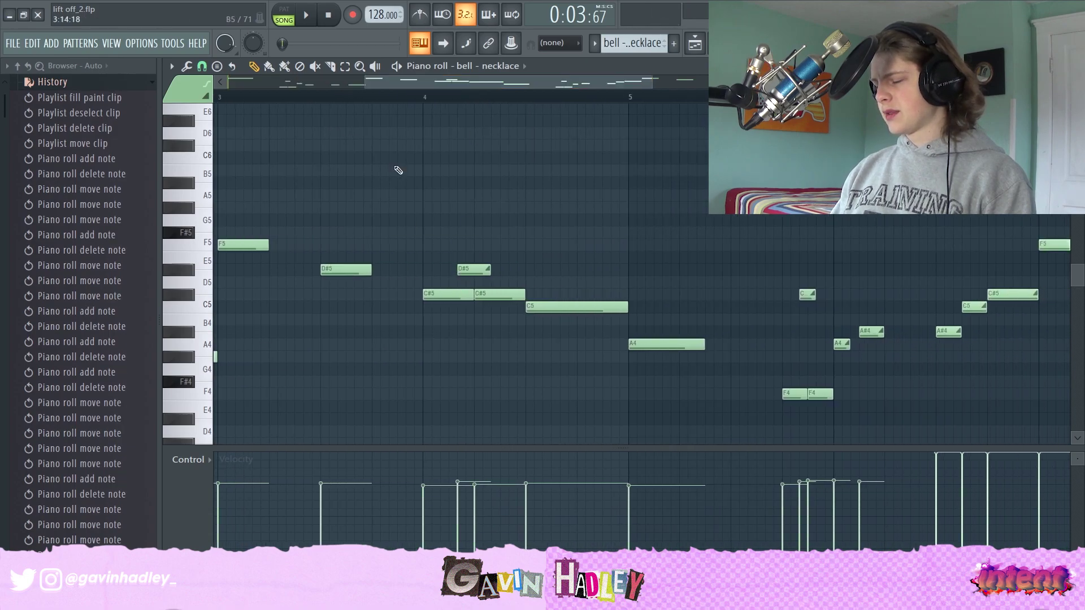
click(405, 99)
key(space)
click(627, 219)
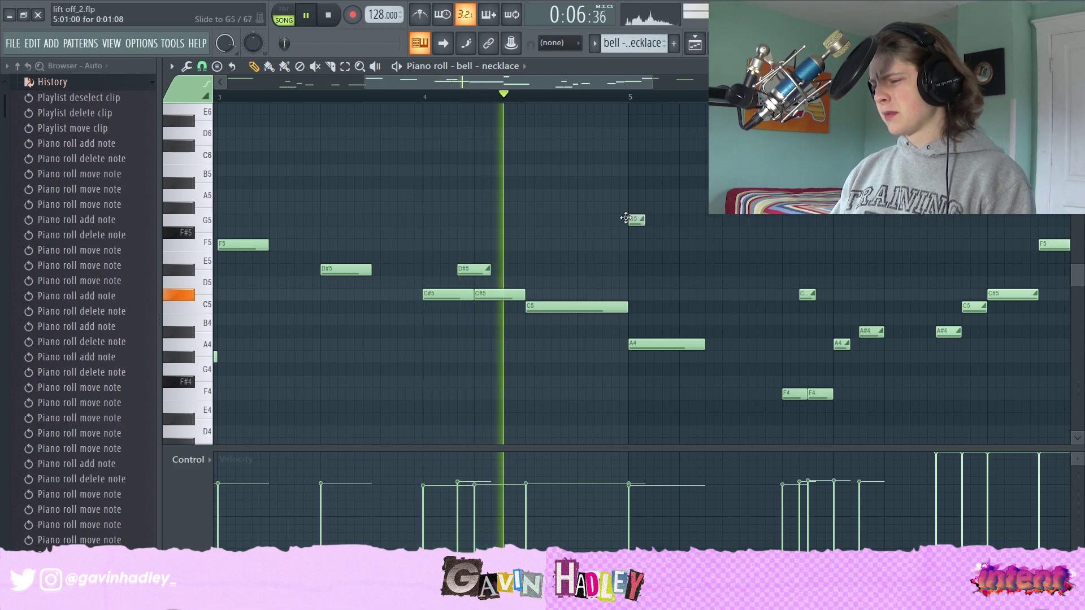
right_click(627, 218)
key(space)
key(space)
drag(489, 82, 507, 121)
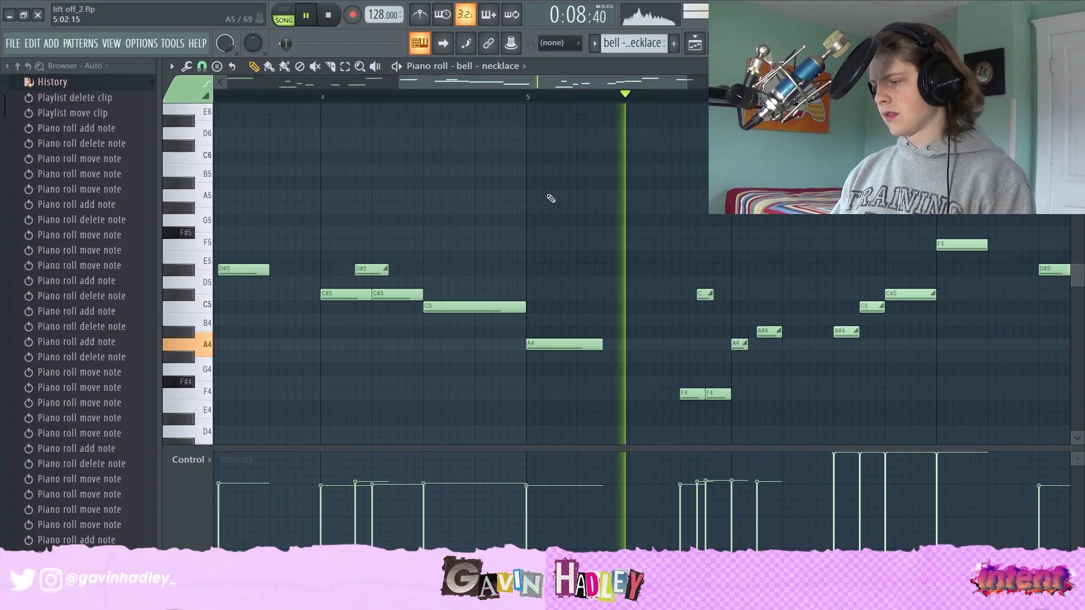
key(space)
Try raising the A4 note at the start of bar 5 to F5, play it from bar 4, and undo the move
drag(401, 81, 226, 80)
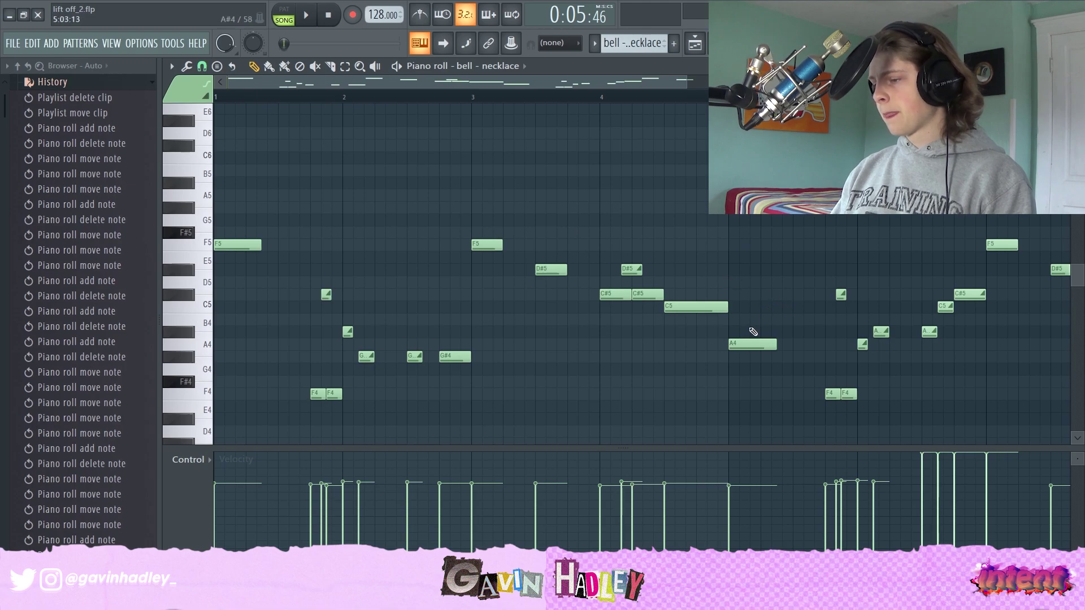
drag(737, 344, 737, 244)
key(ctrl+z)
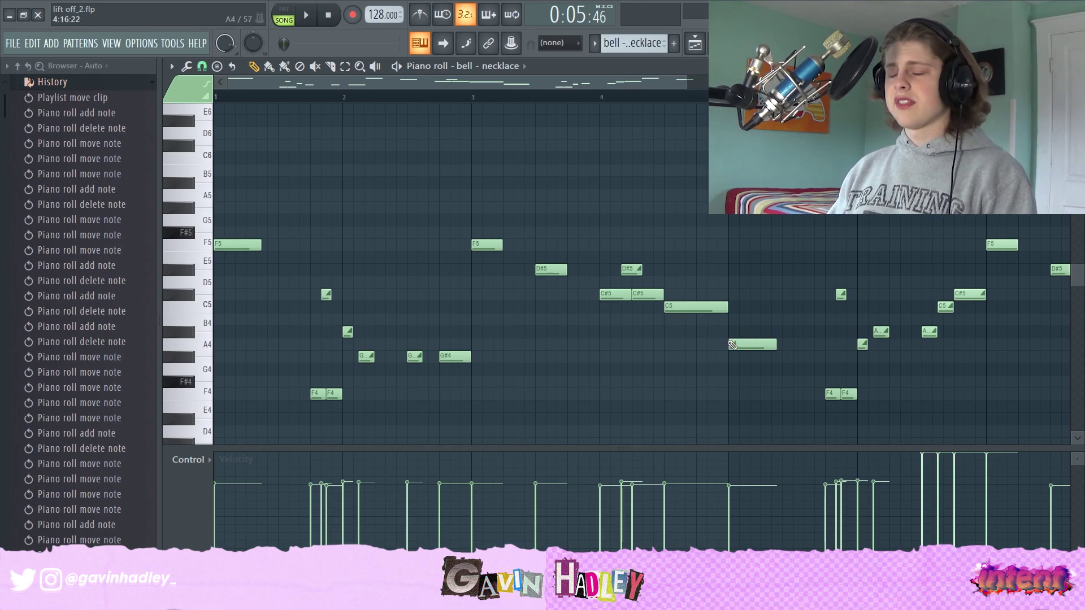
drag(752, 346, 743, 246)
click(628, 106)
key(space)
right_click(657, 112)
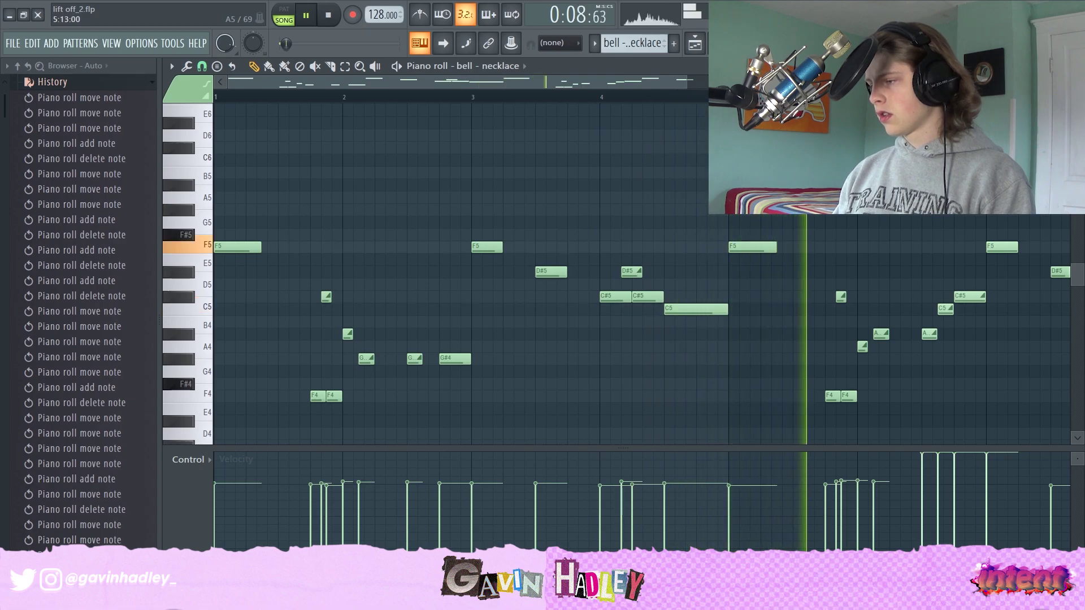
key(space)
key(ctrl+alt+z)
key(ctrl+alt+z)
key(ctrl+alt+z)
key(ctrl+alt+z)
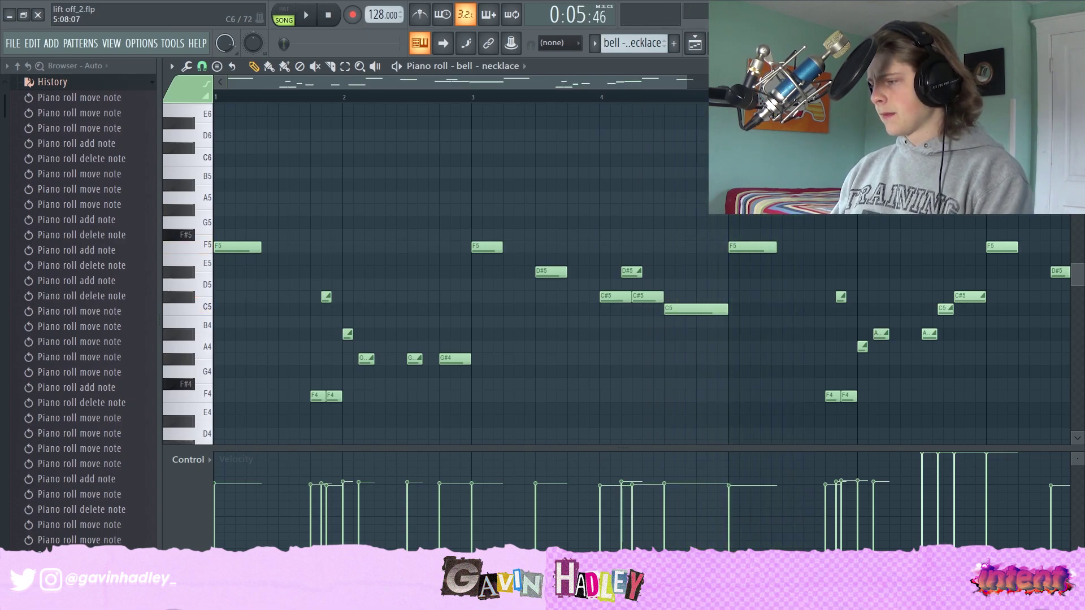
Play bar 4 into bar 5 with the original A4 note at the start of bar 5
scroll(736, 291, down, 3)
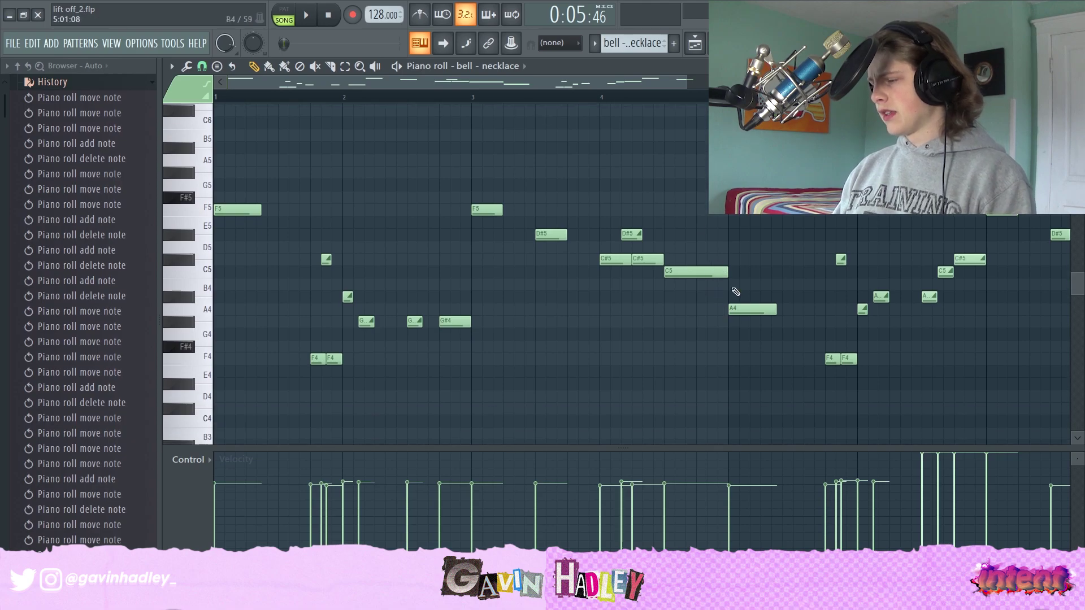
key(space)
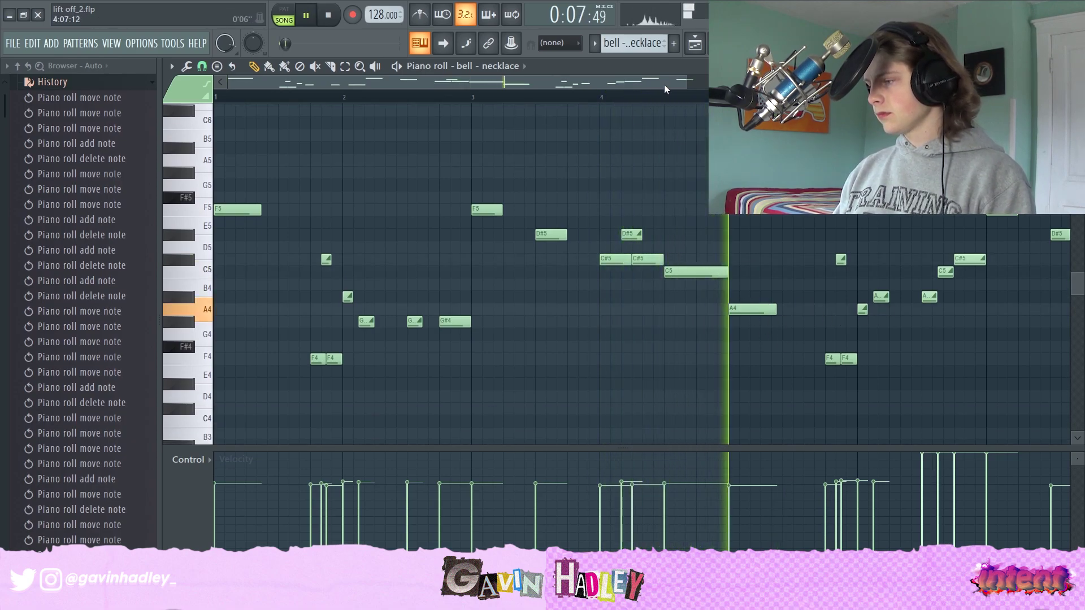
key(space)
Play the melody from the middle of bar 5 into bar 6, and enlarge the notes around bars 6 and 7
drag(664, 84, 708, 86)
click(712, 97)
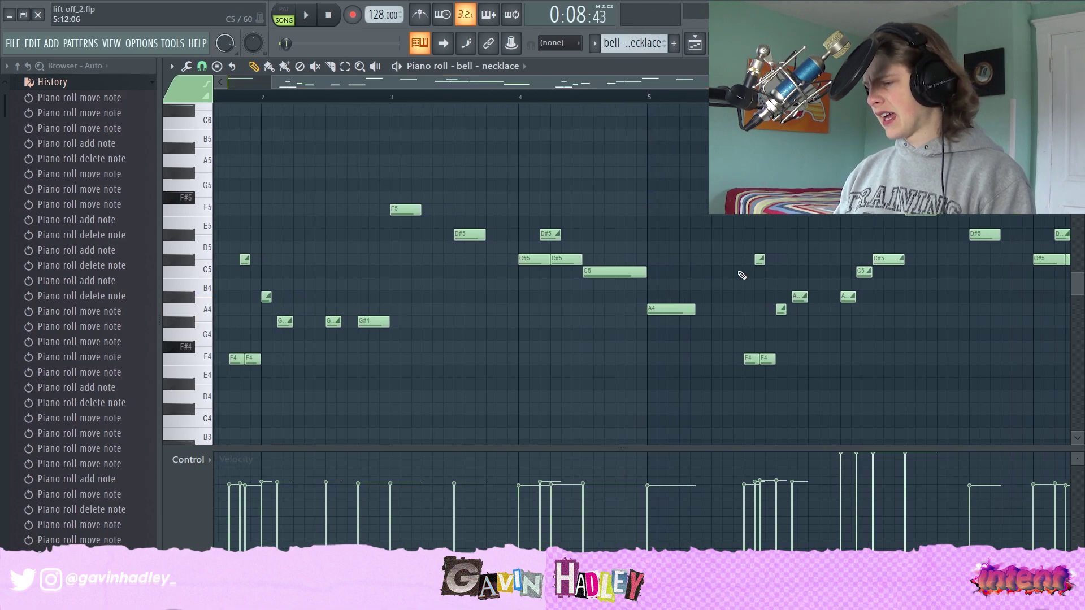
key(space)
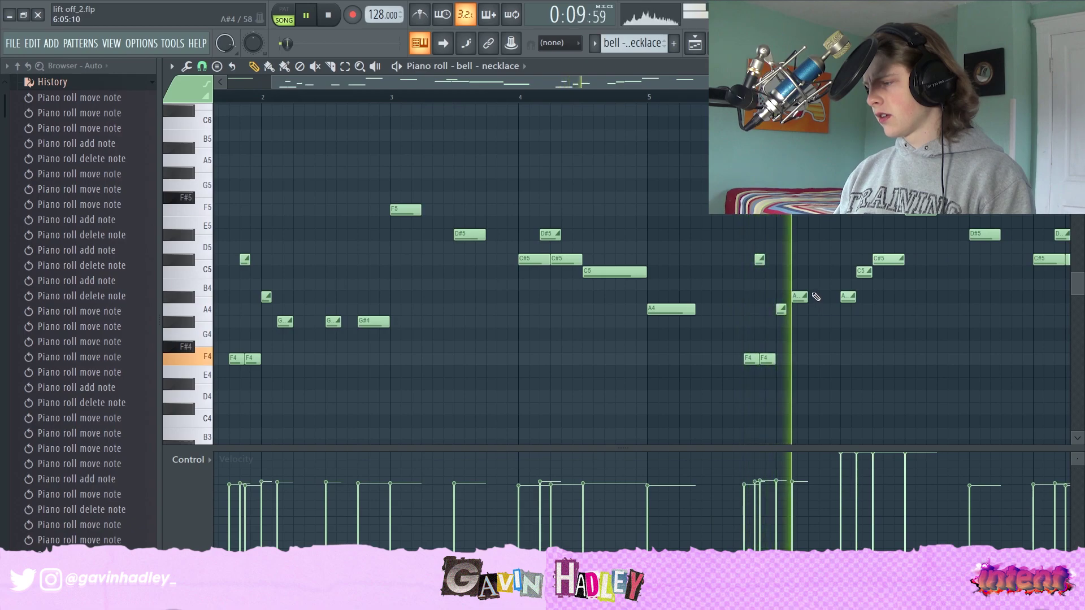
key(space)
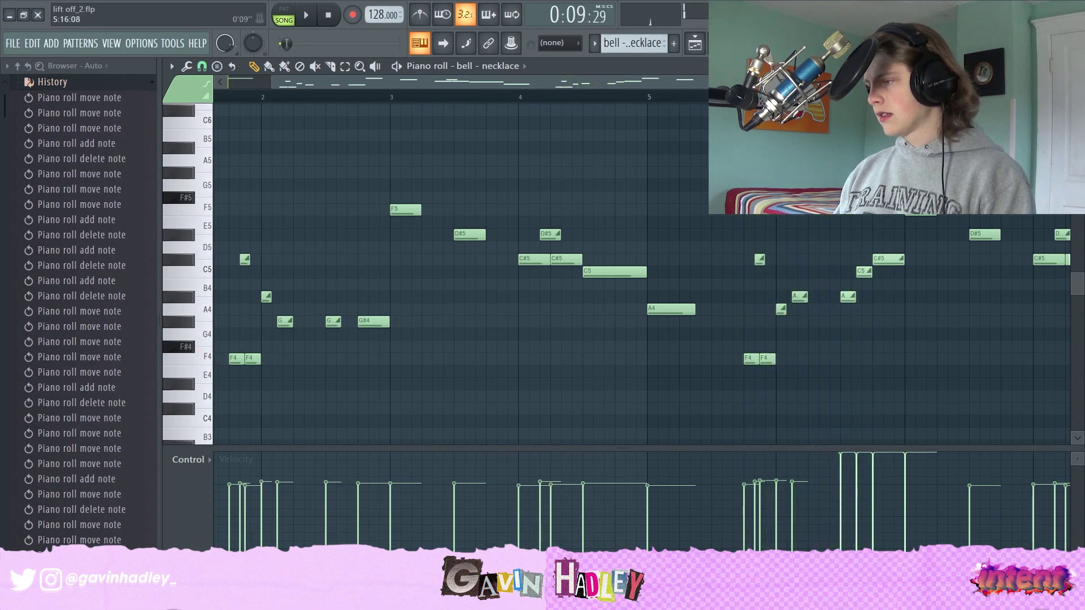
drag(272, 83, 539, 120)
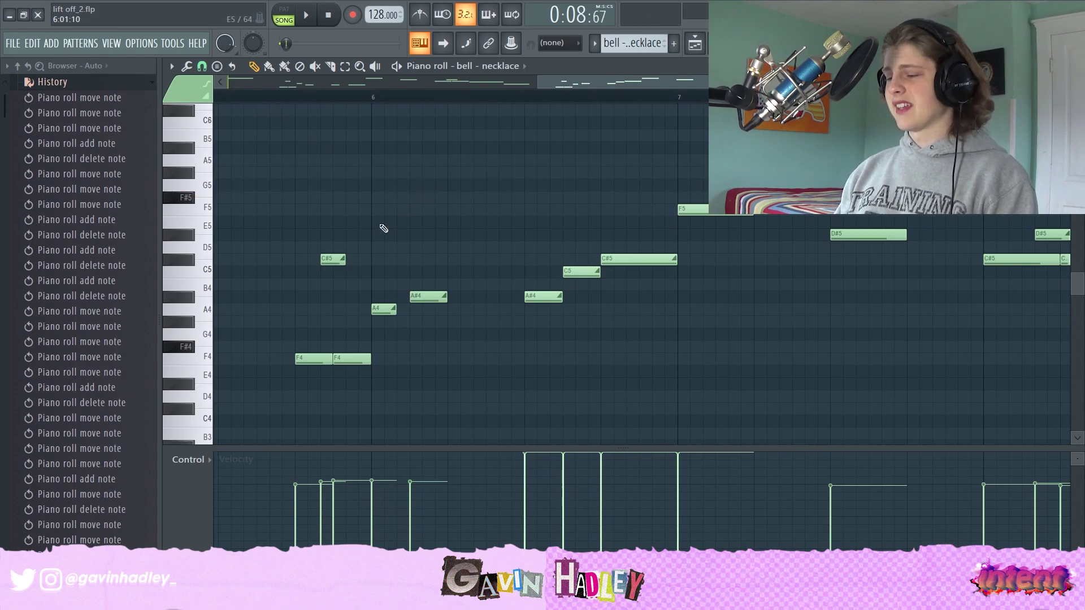
Audition the rising slide notes in bar 6 one by one: A4, A#4, A#4, C5 and C#5
click(372, 313)
click(416, 298)
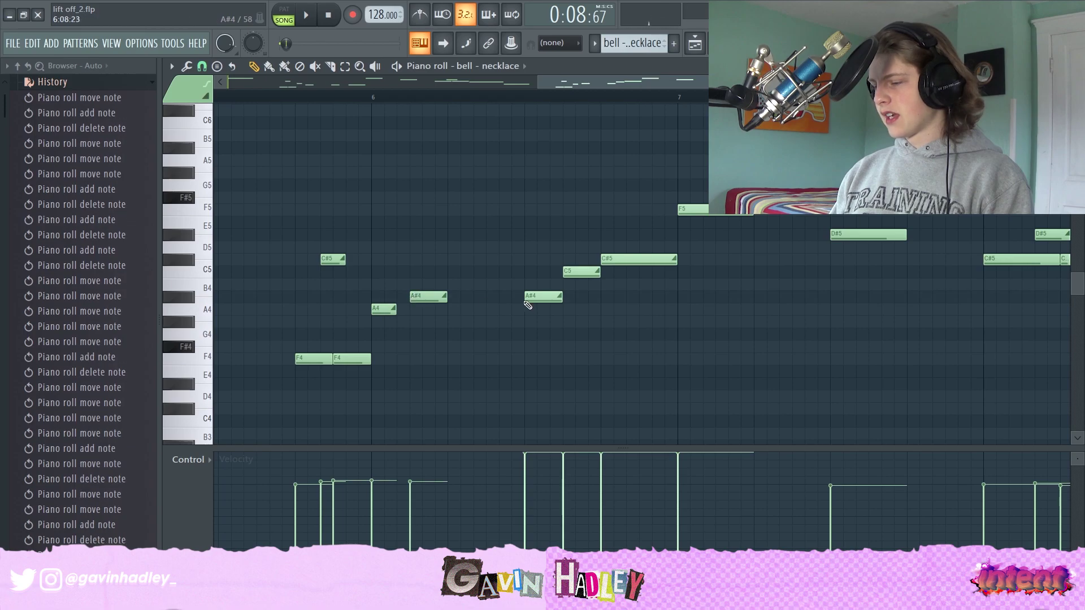
click(530, 299)
click(570, 273)
click(630, 257)
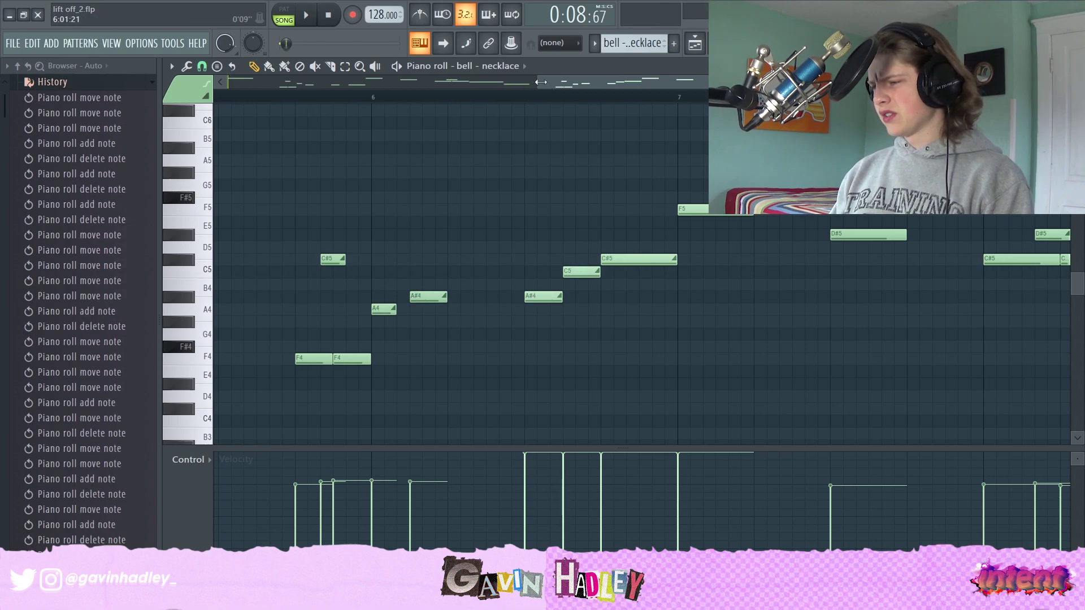
Play the melody from late bar 5 through the rising slide notes of bar 6
drag(541, 82, 504, 82)
key(space)
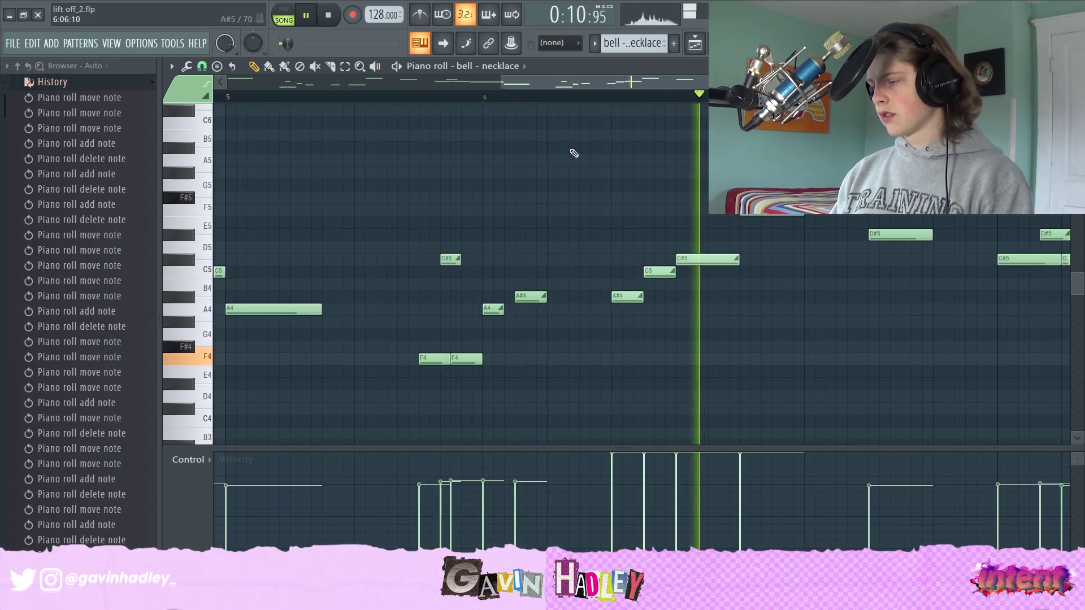
key(space)
Play the bell - necklace melody from late bar 5 to its end, and point out the opening F5 note in bar 1
drag(574, 84, 626, 96)
key(space)
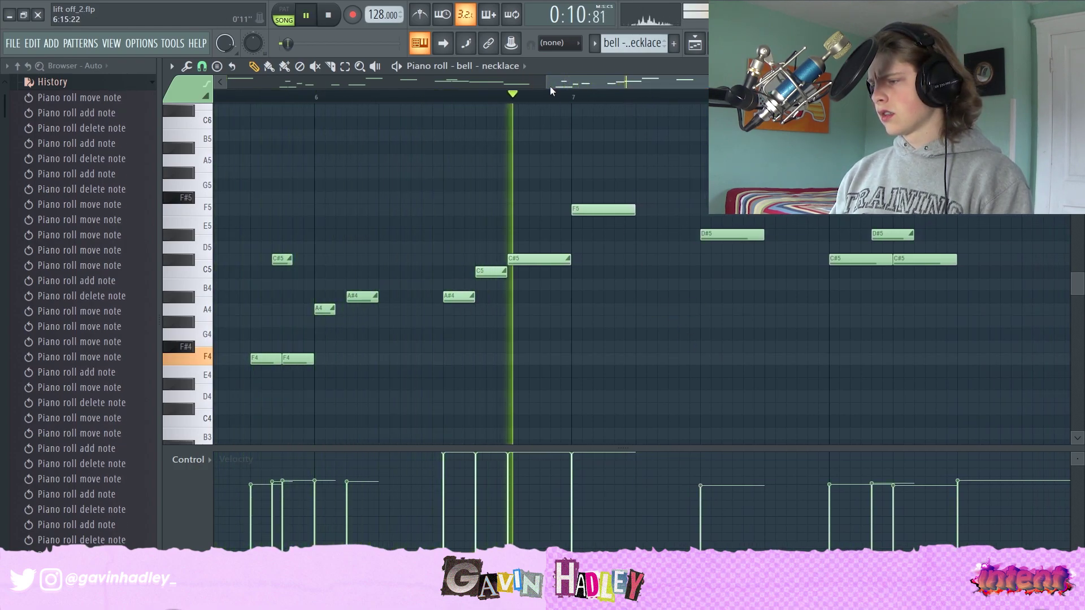
drag(546, 83, 590, 104)
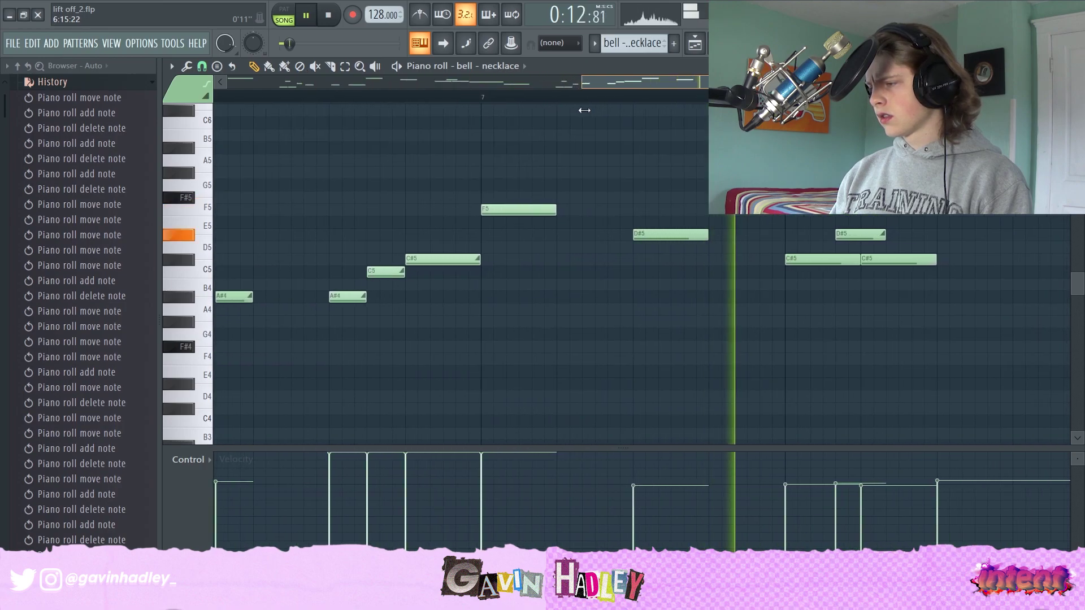
key(ctrl+z)
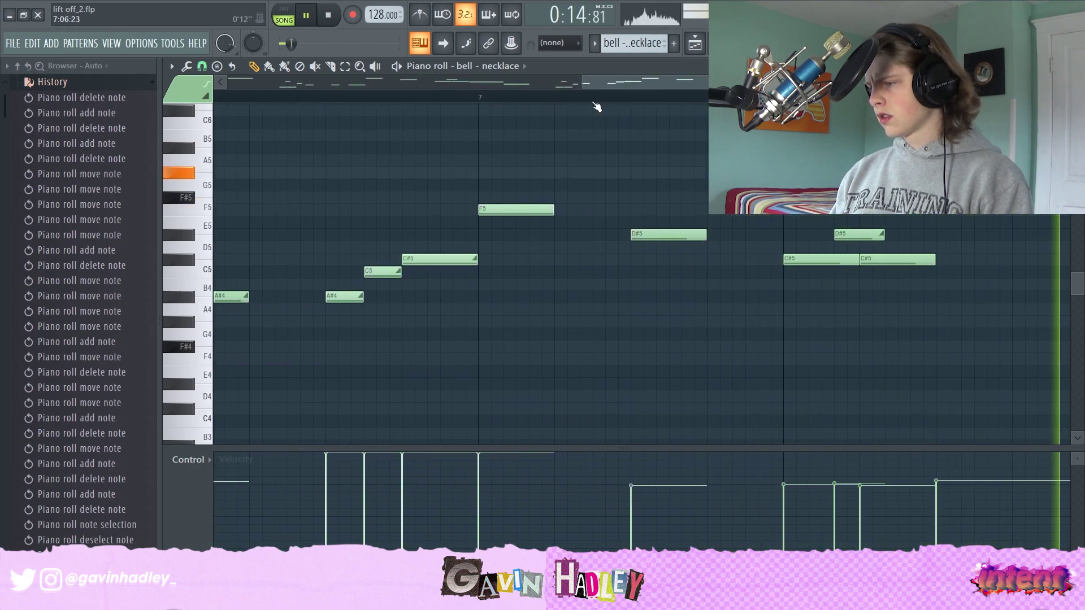
scroll(879, 120, down, 4)
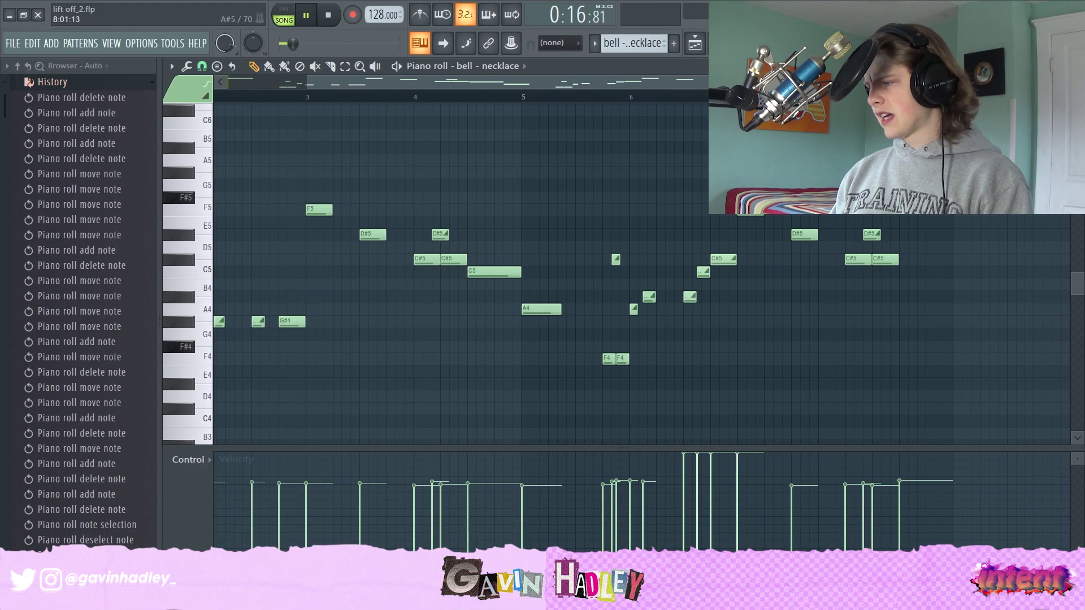
key(space)
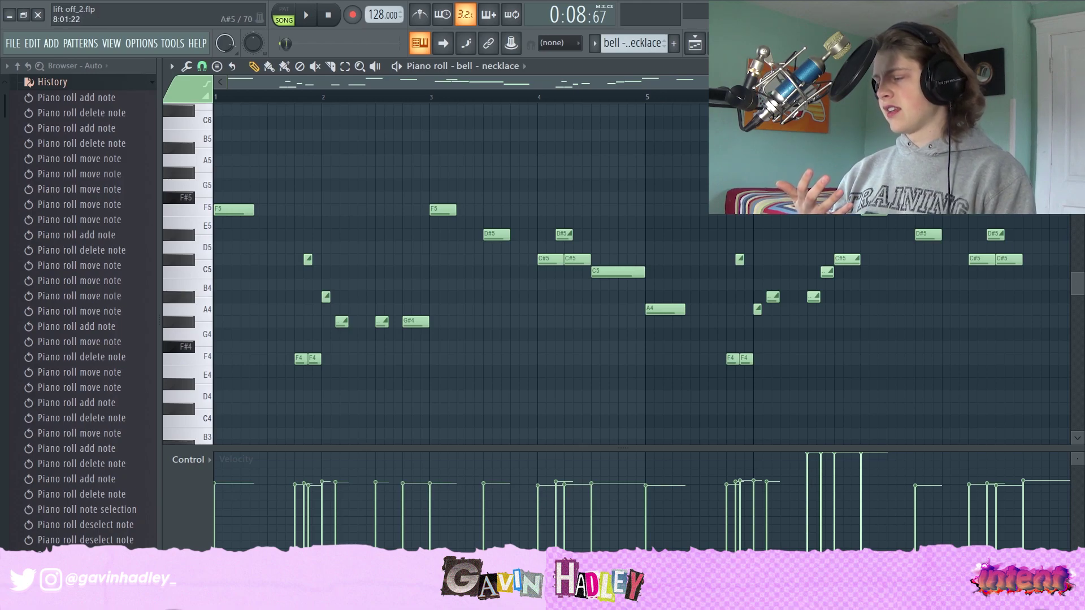
click(235, 209)
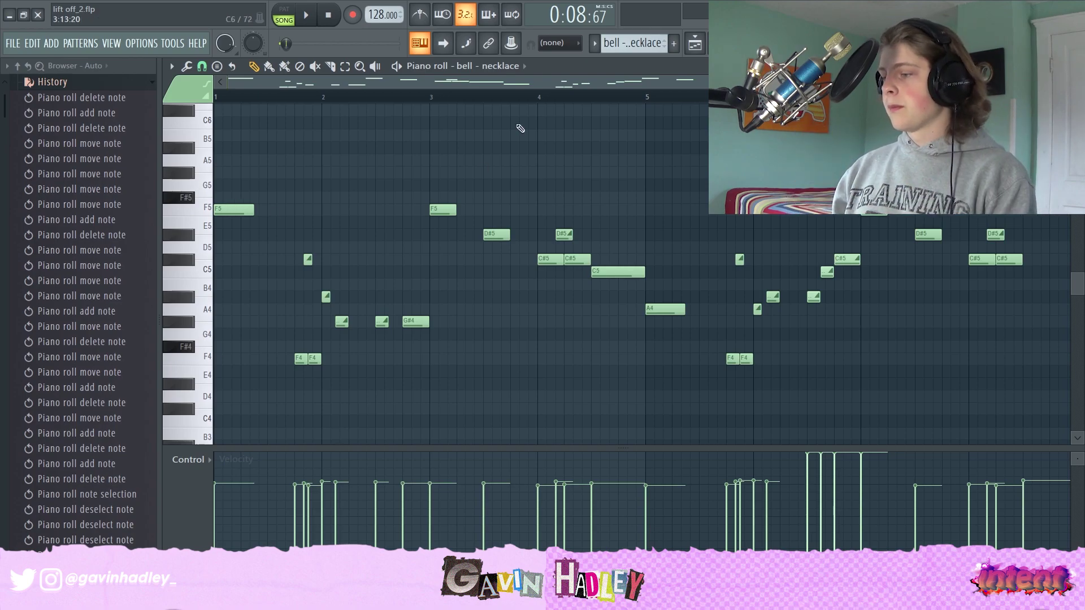
Unmute the Omnisphere track in the playlist and play its pattern through in the piano roll
click(695, 43)
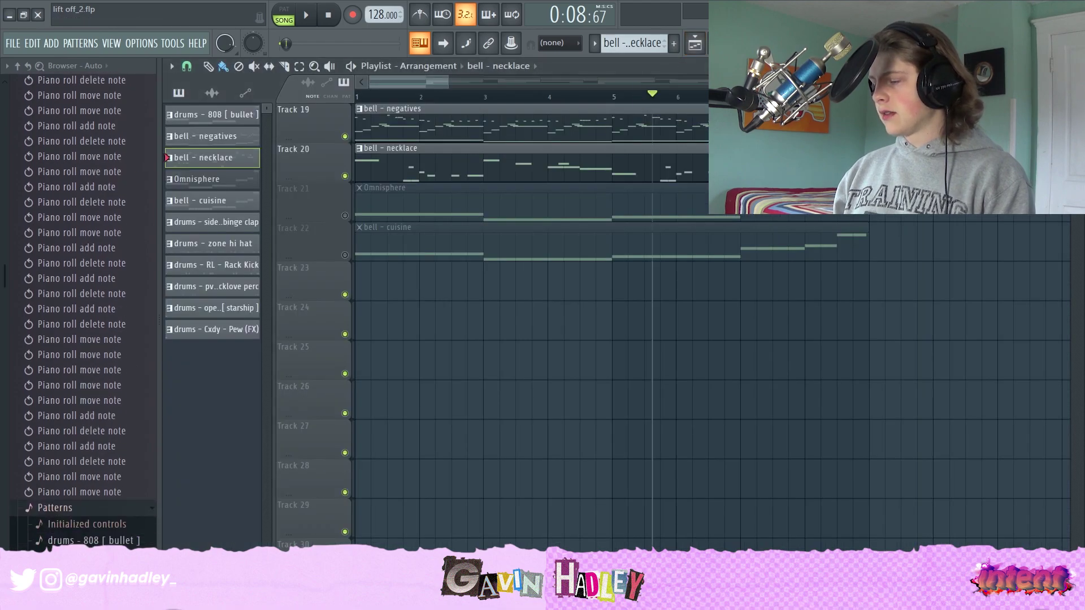
key(F9)
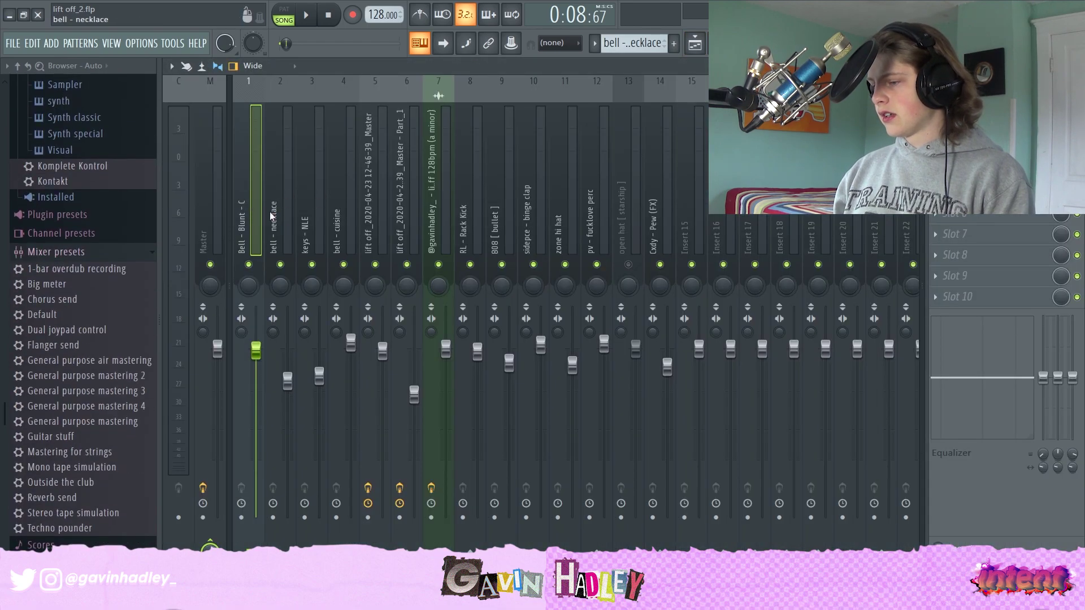
key(F5)
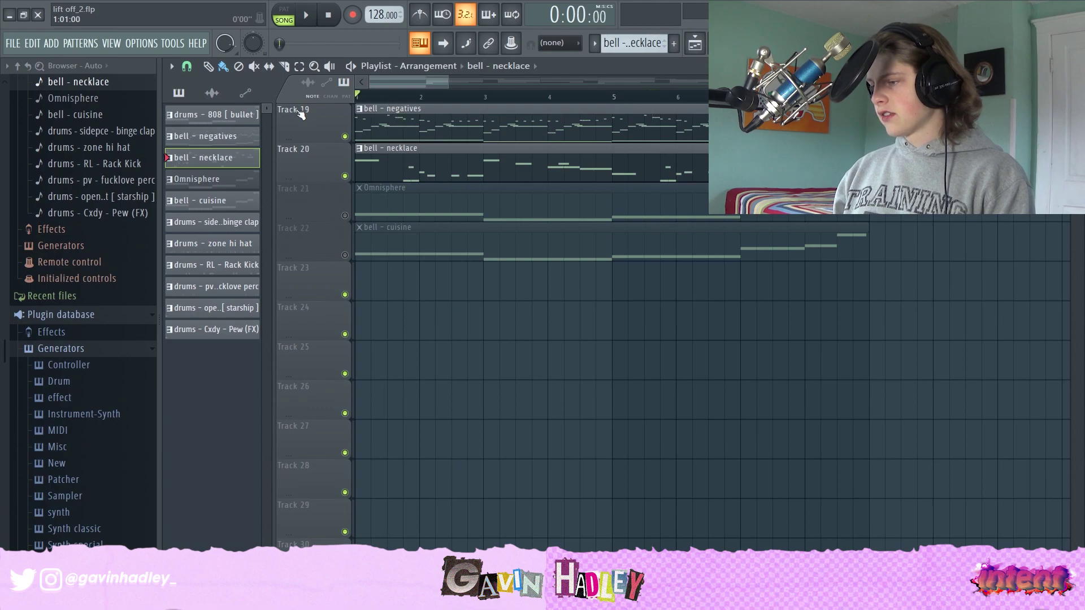
click(345, 215)
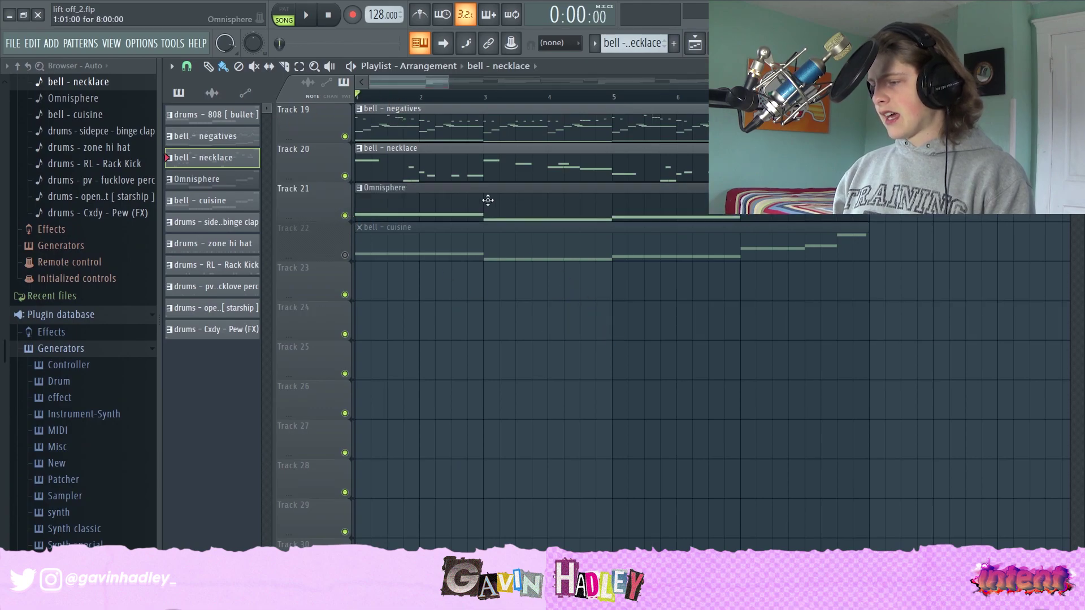
double_click(524, 209)
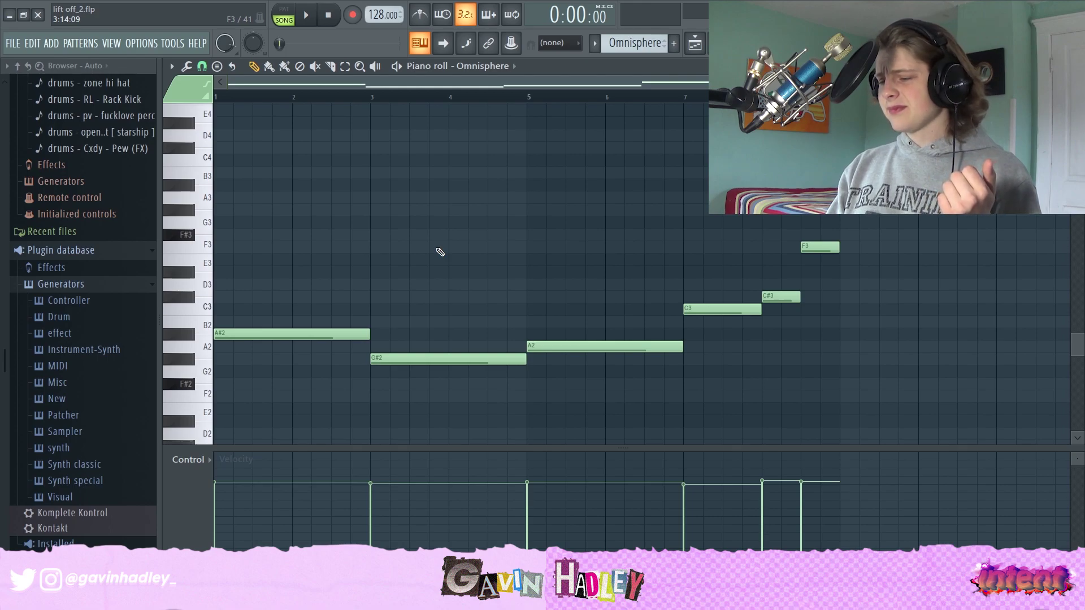
key(space)
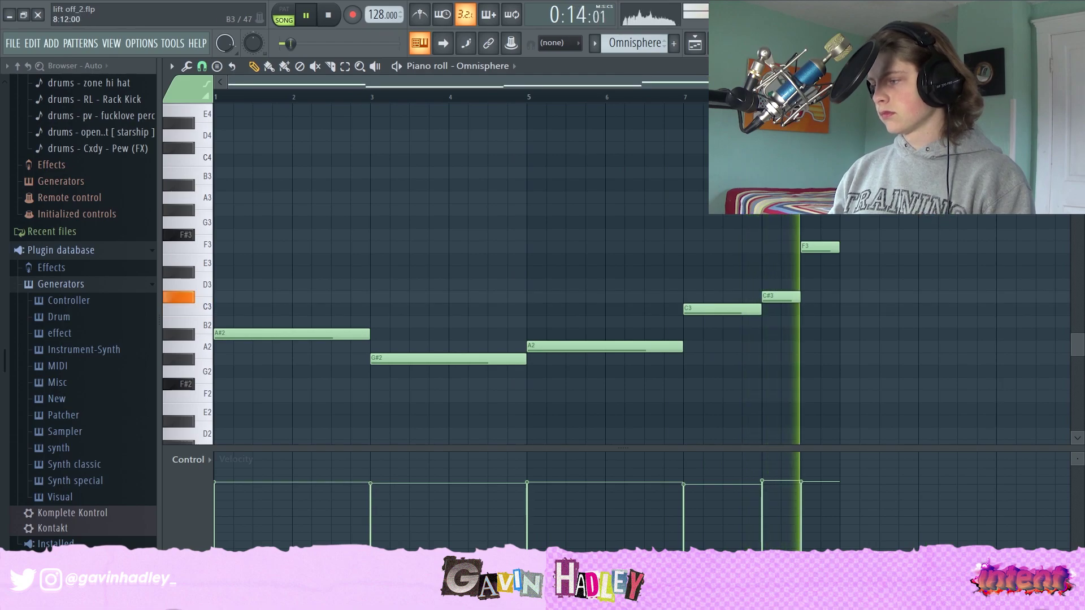
key(space)
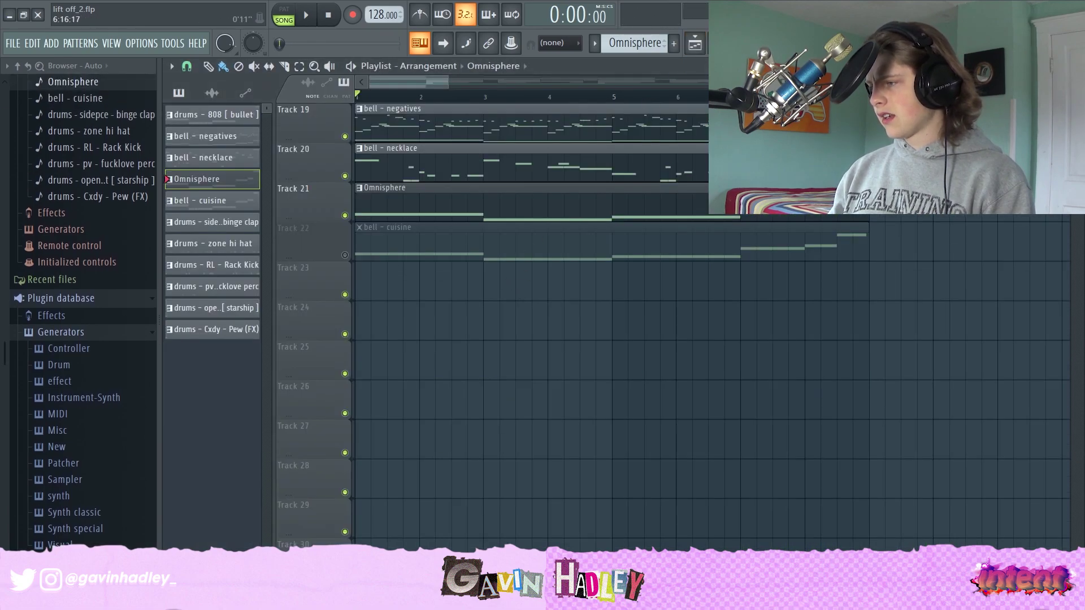
Mute the Omnisphere track and unmute the bell - cuisine track in the playlist
key(F9)
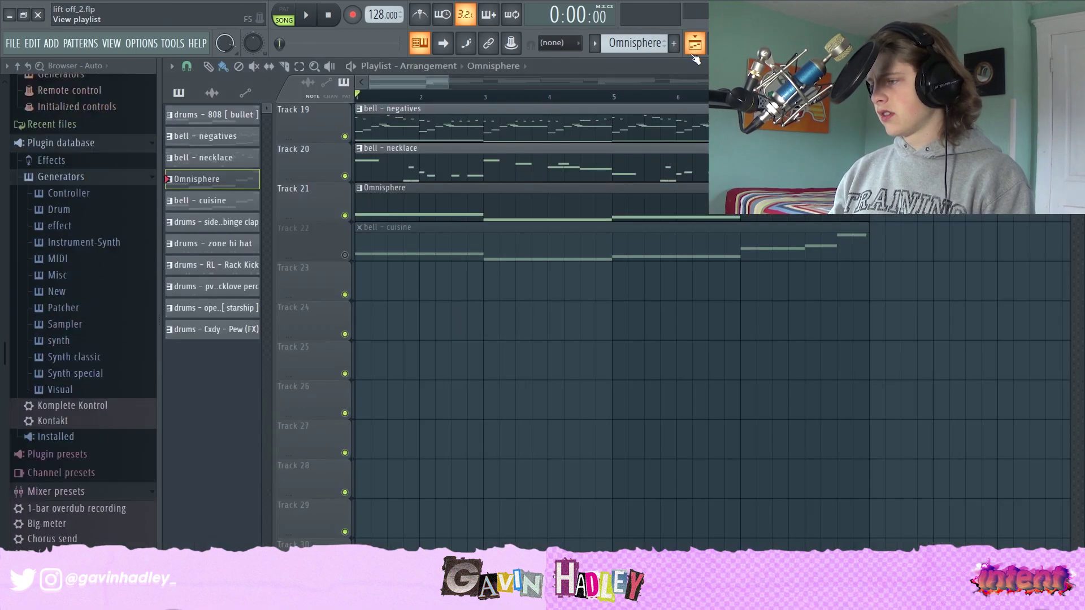
key(F9)
click(345, 215)
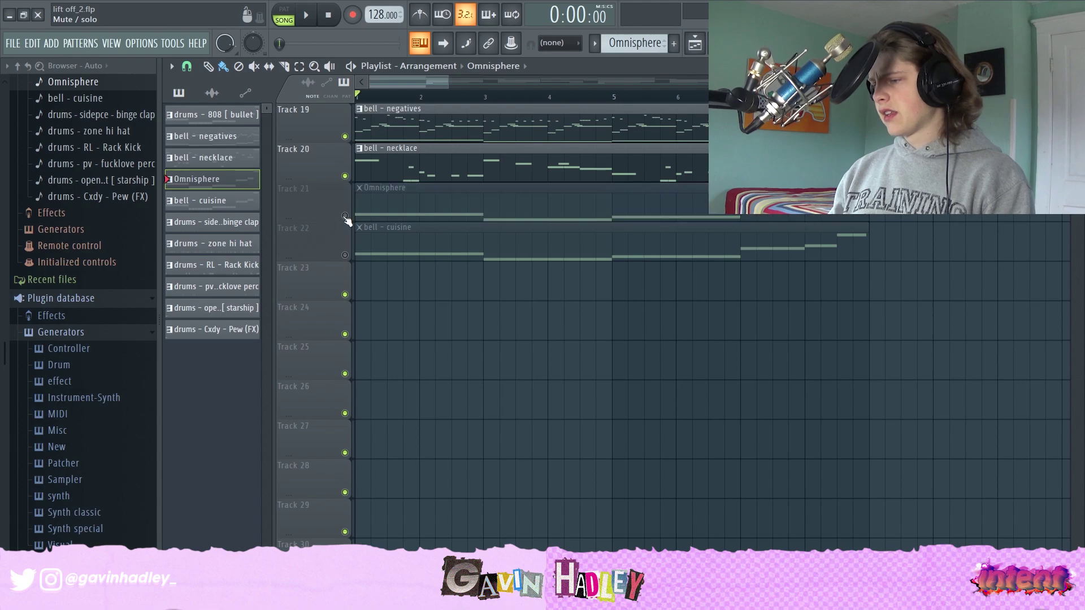
click(344, 254)
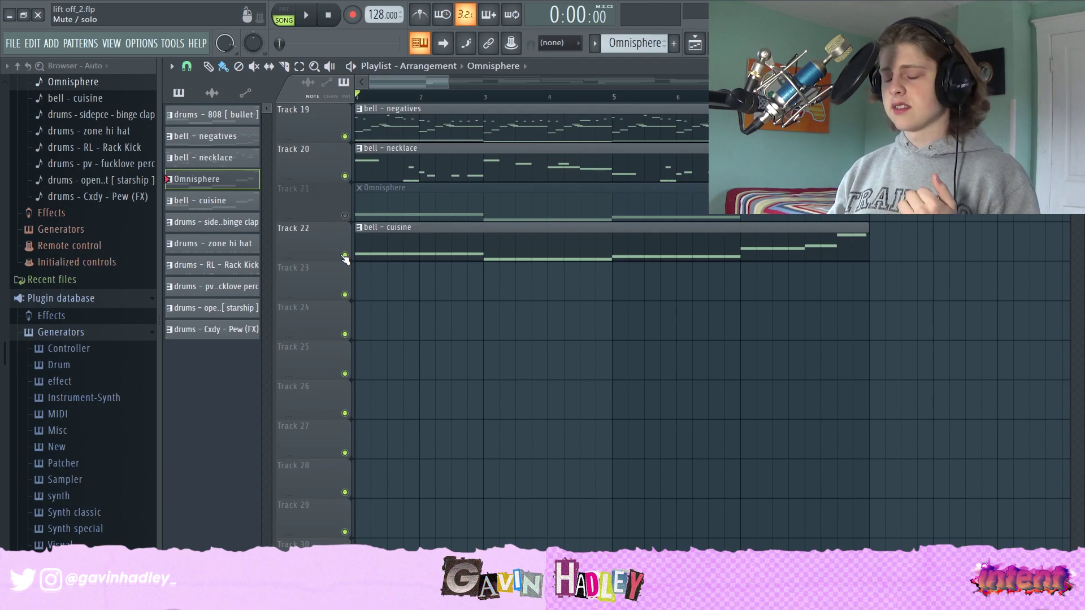
Examine the pitch range of the bell - negatives notes in the piano roll, auditioning a high key, and return to the playlist
double_click(375, 128)
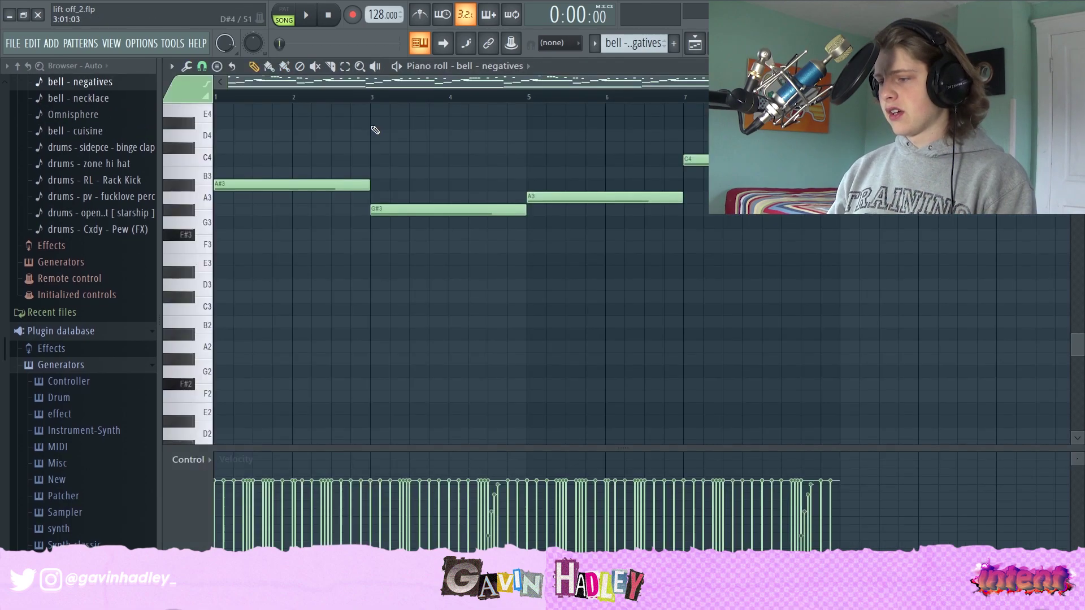
scroll(339, 226, up, 4)
scroll(329, 248, up, 5)
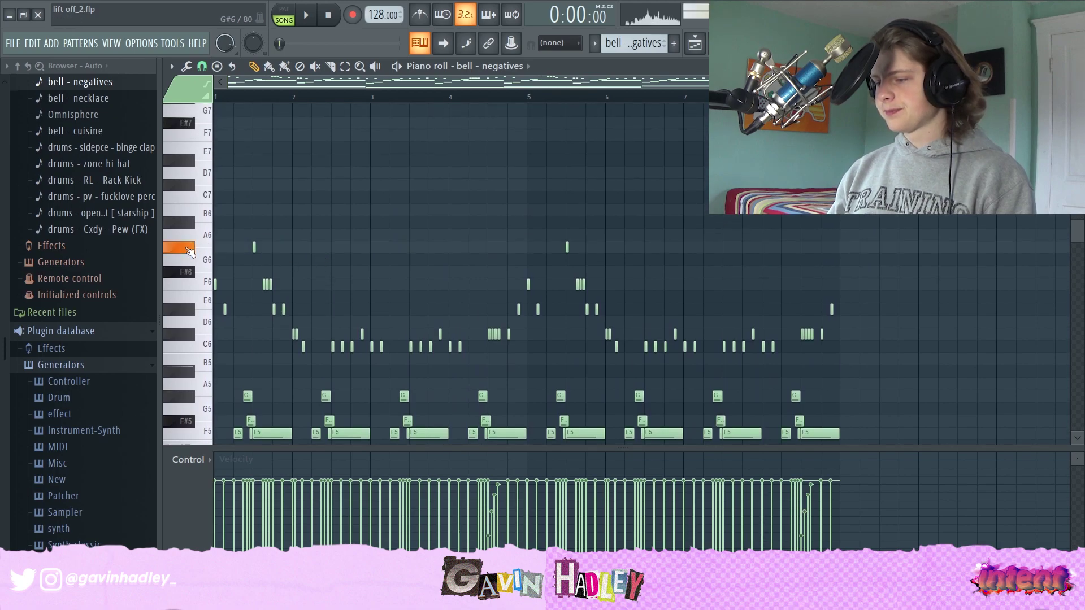
scroll(186, 246, up, 4)
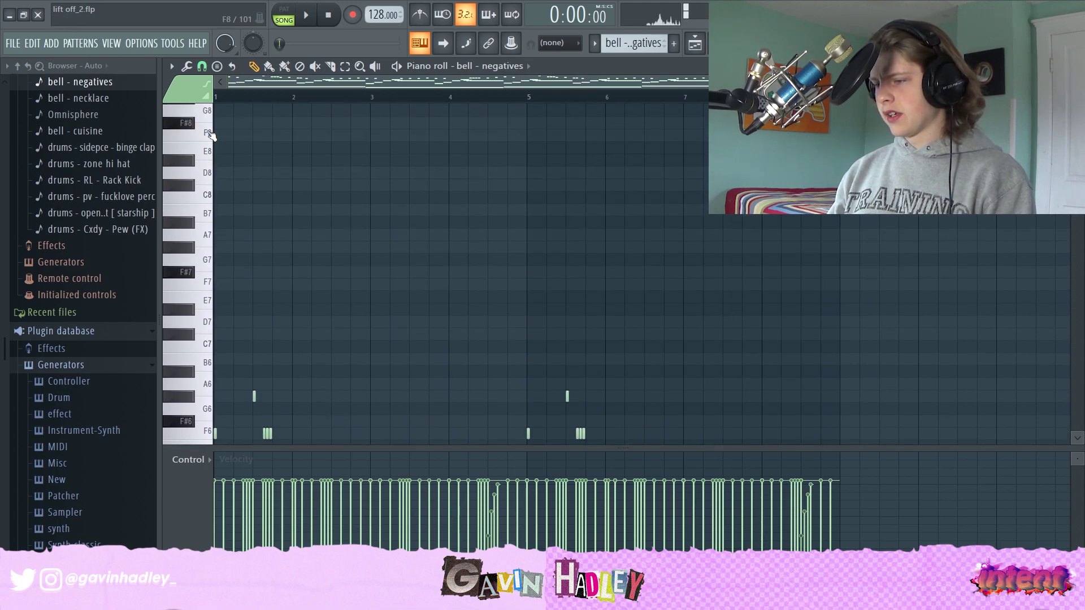
click(694, 45)
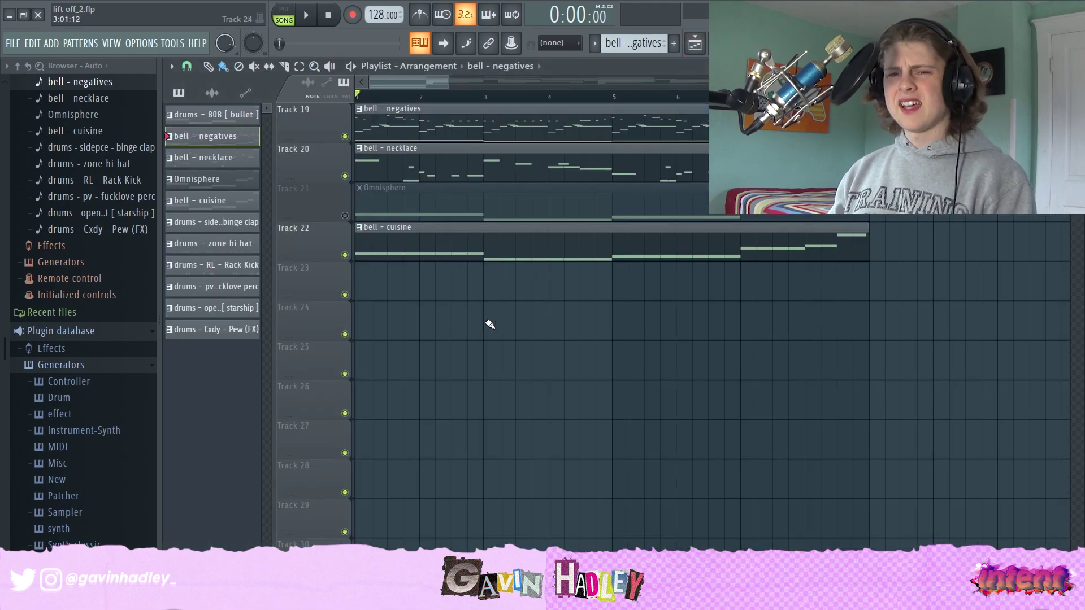
click(512, 325)
right_click(562, 331)
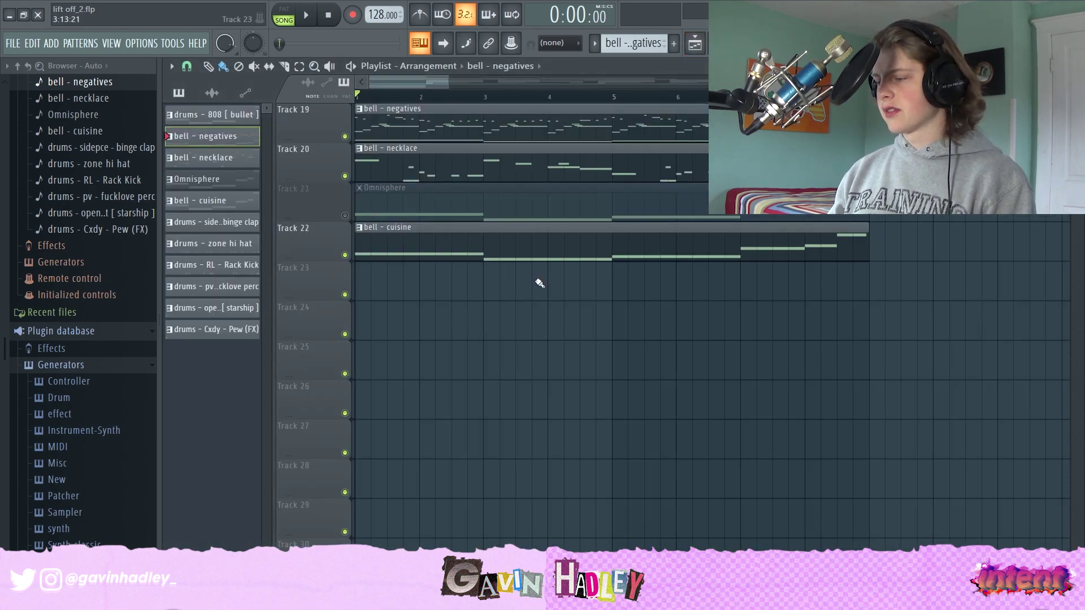
Play the arrangement's opening with the Omnisphere track unmuted, and play it again with that track muted
click(345, 215)
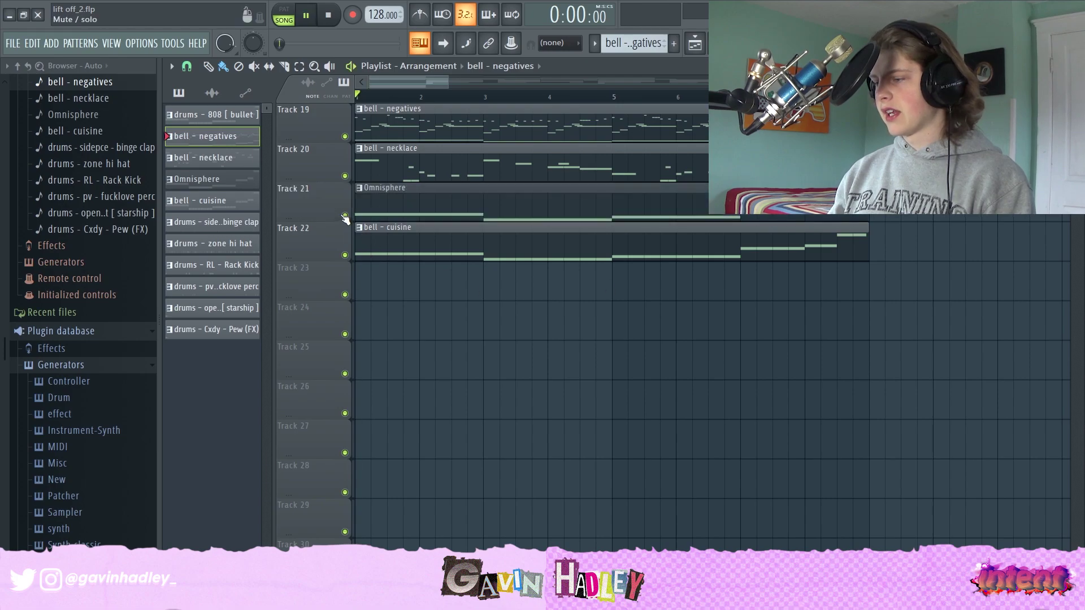
key(space)
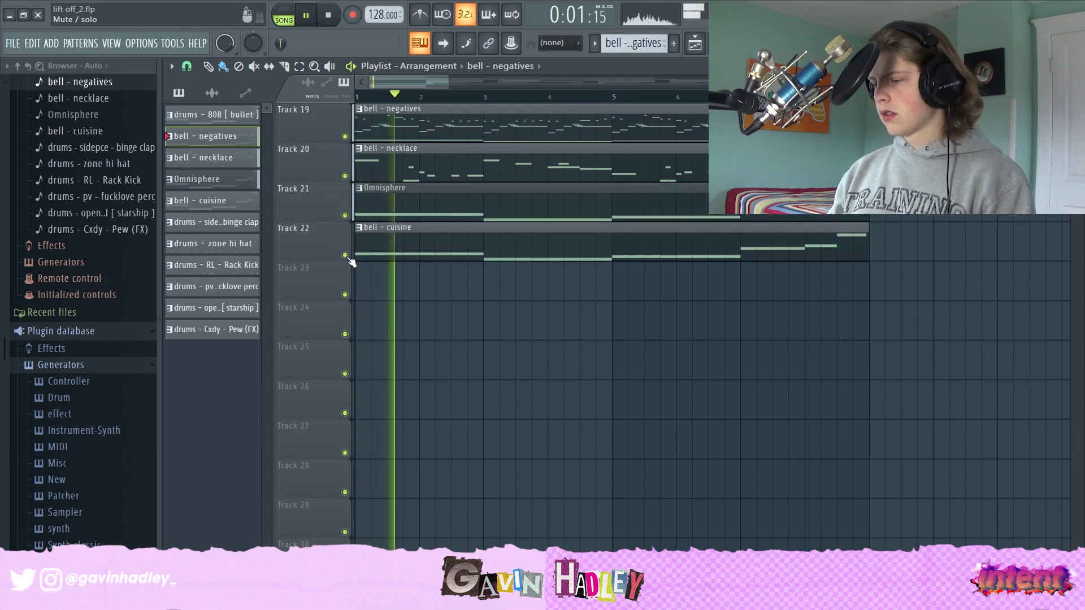
key(space)
click(344, 216)
key(space)
key(space)
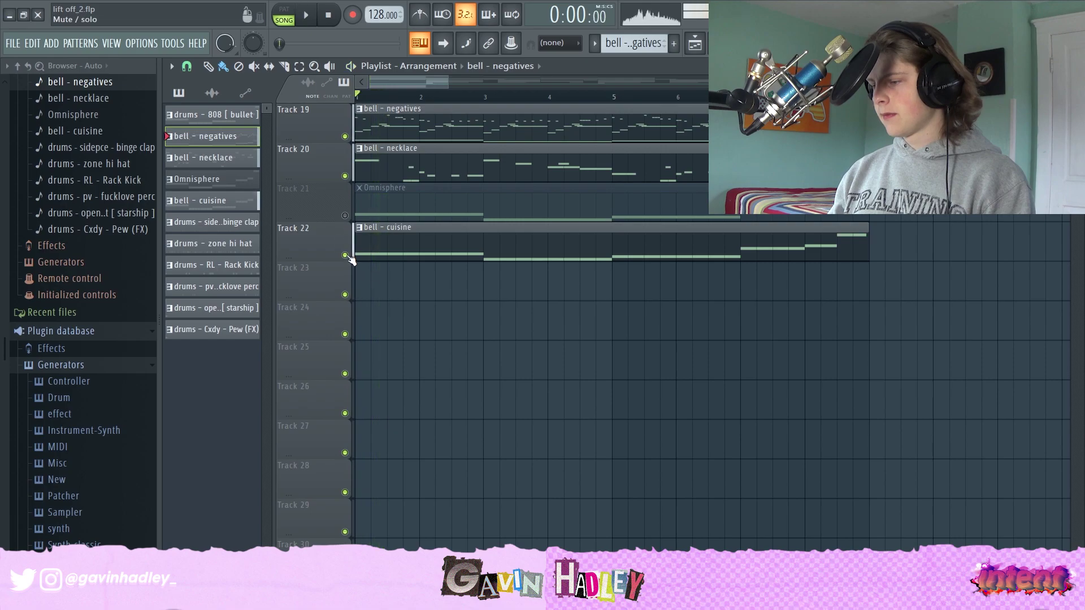
Examine the repeated notes of the bell - cuisine pattern in the piano roll and play its opening
double_click(389, 244)
scroll(402, 346, up, 4)
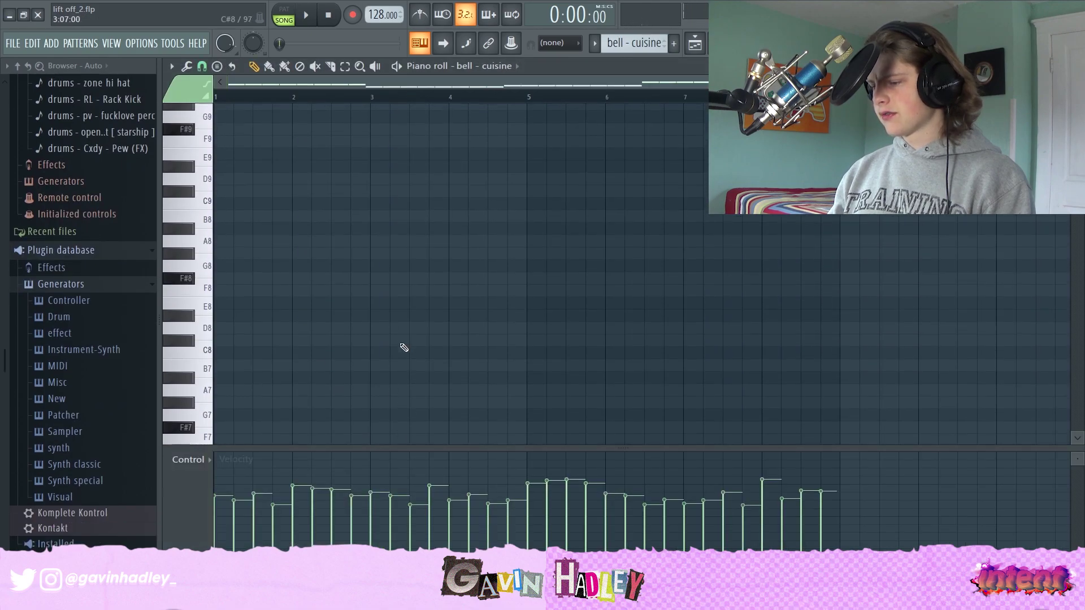
scroll(407, 360, down, 12)
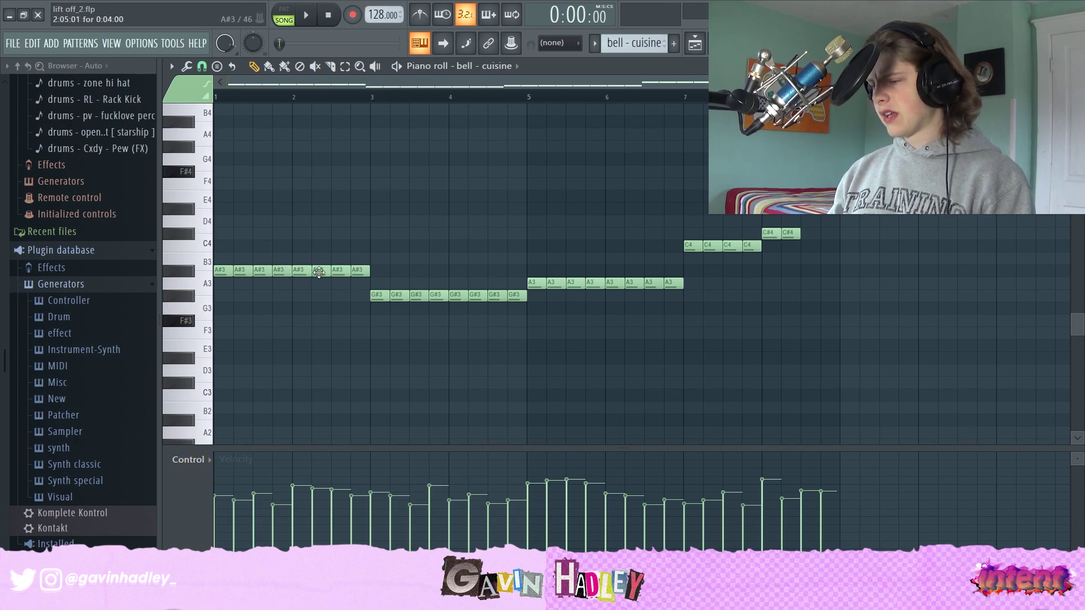
mouse_move(982, 83)
mouse_down()
mouse_move(442, 112)
mouse_move(537, 160)
mouse_move(836, 187)
mouse_move(631, 236)
mouse_up()
key(space)
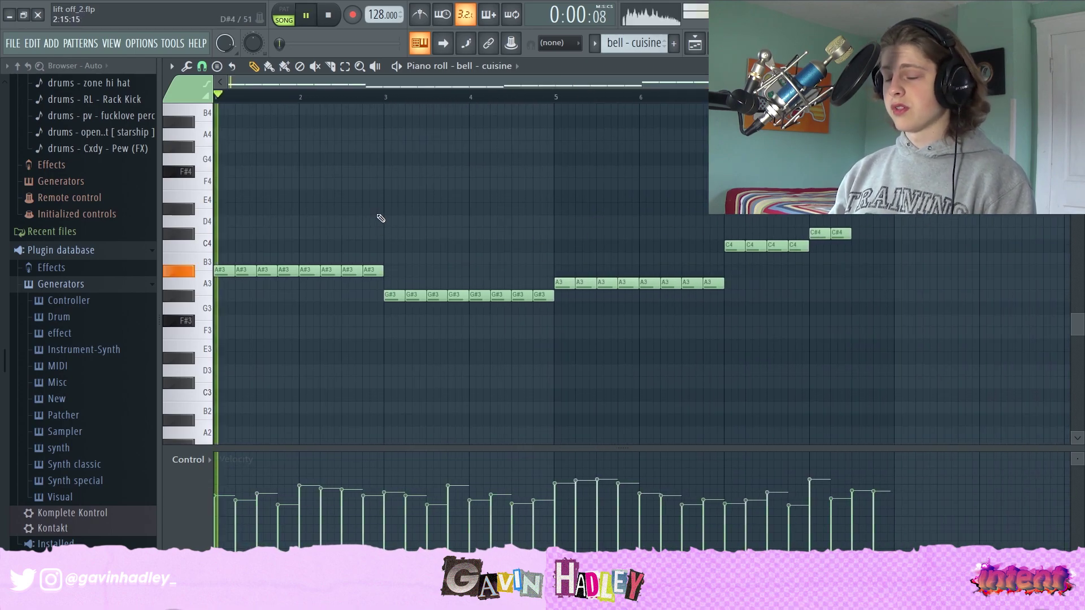
key(space)
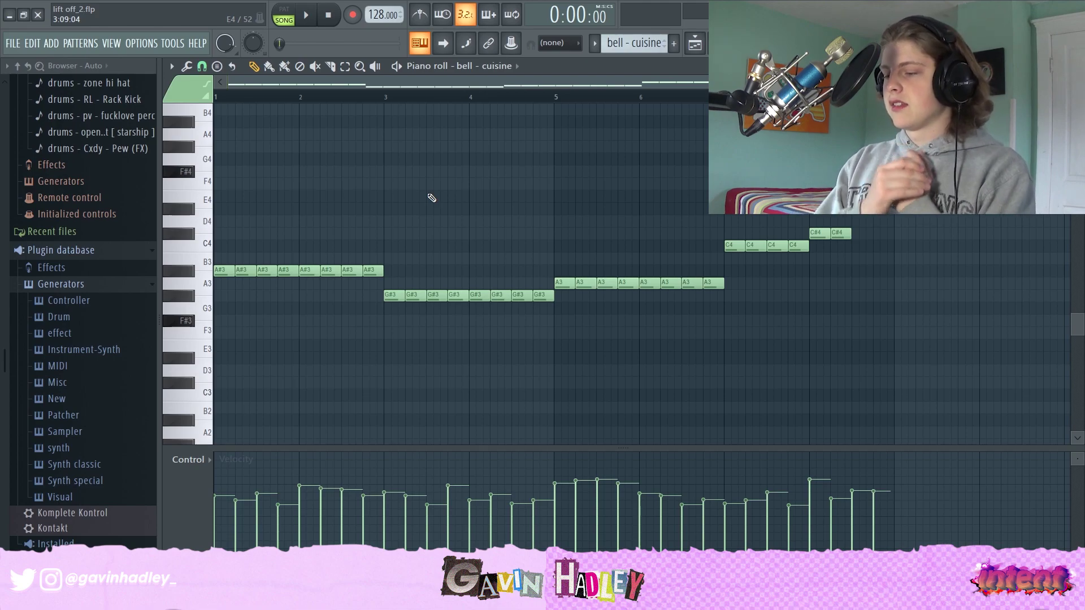
key(space)
key(space)
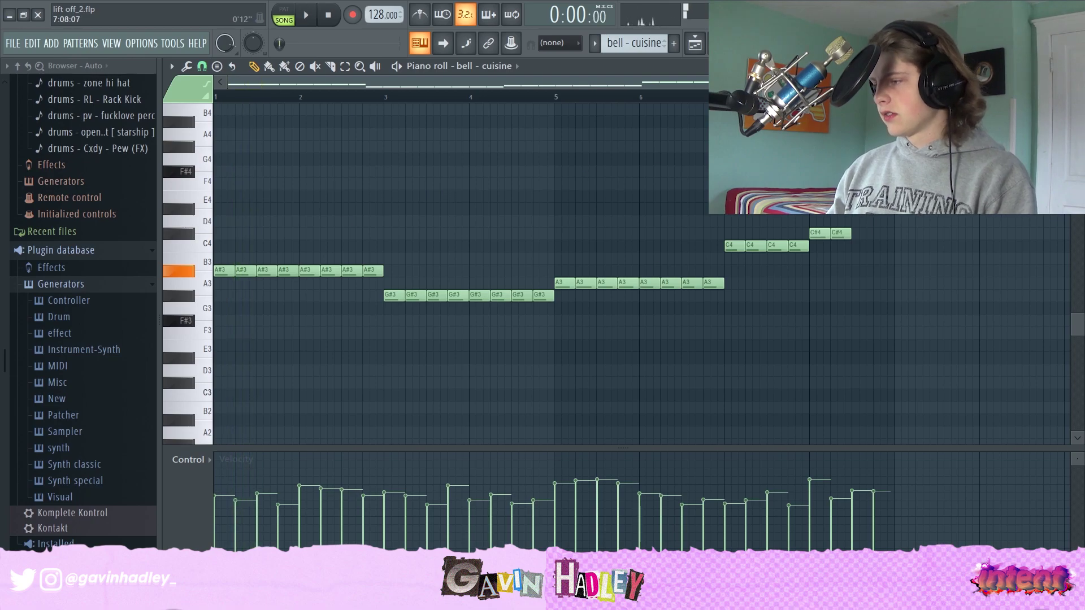
Check the mixer channels for the keys and bell sounds while playing the opening, and return to the playlist
click(764, 43)
click(346, 228)
click(318, 232)
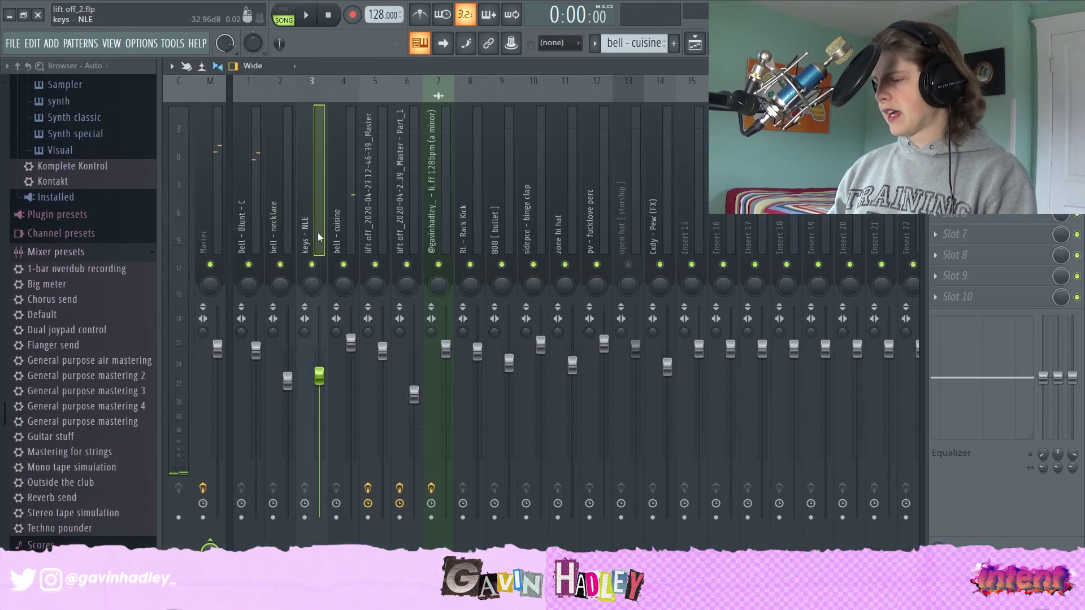
click(282, 234)
key(space)
key(space)
click(264, 236)
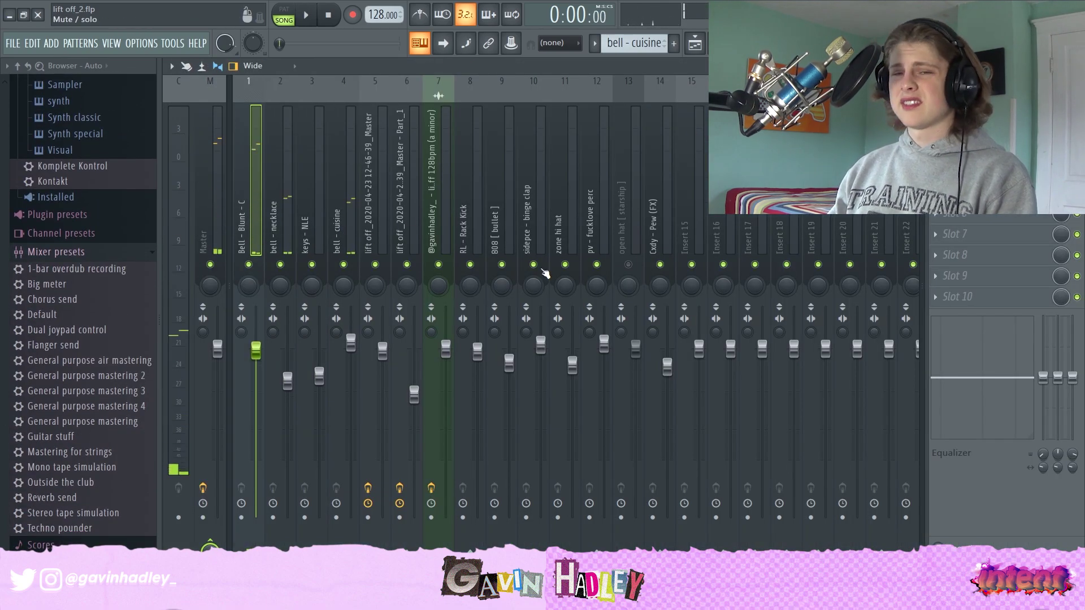
click(695, 42)
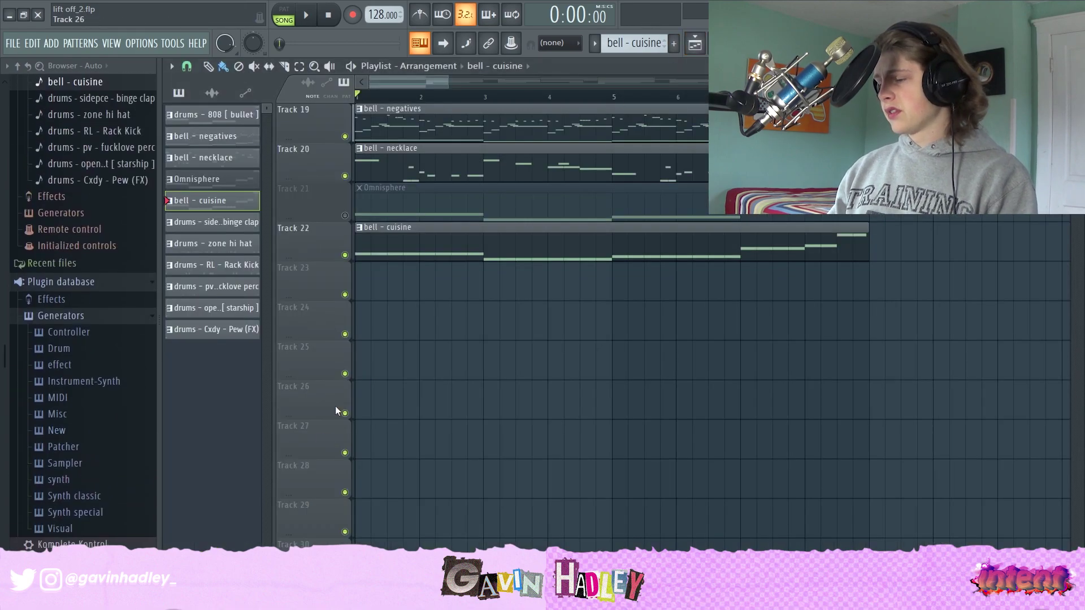
Mute the melody pattern tracks in the playlist, including bell - negatives and bell - necklace
click(344, 255)
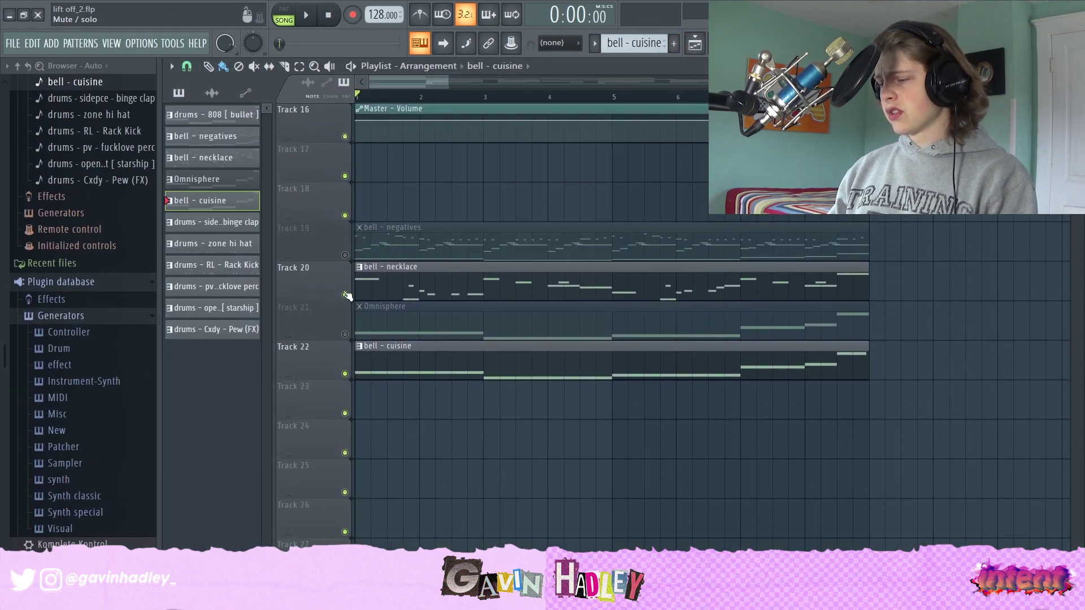
click(345, 294)
right_click(409, 241)
scroll(447, 486, up, 8)
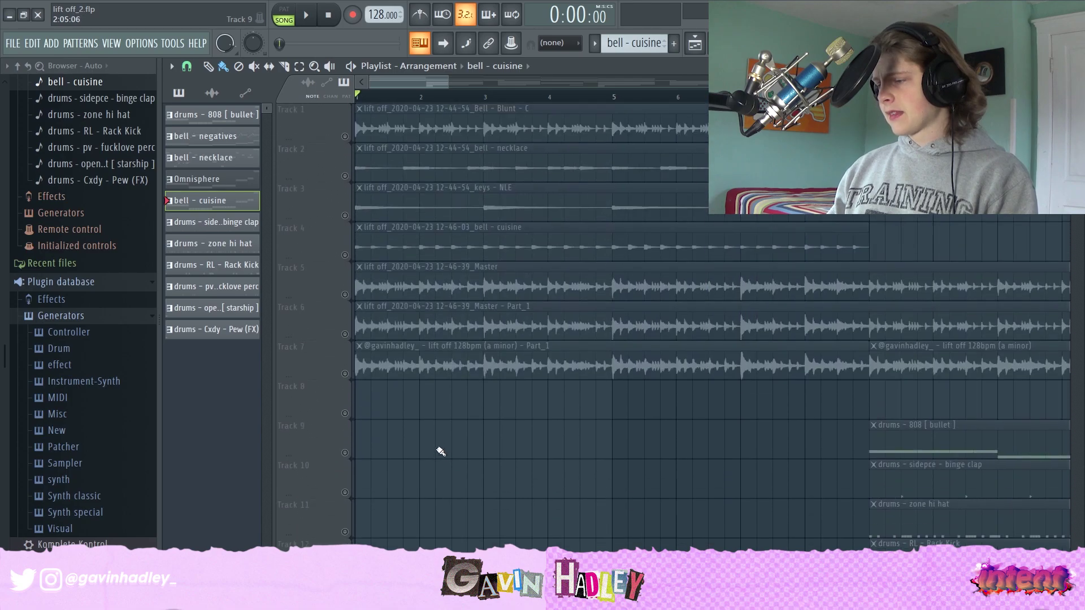
Unmute Tracks 5 and 6, which hold the rendered Master and Master - Part_1 audio clips
drag(447, 83, 692, 83)
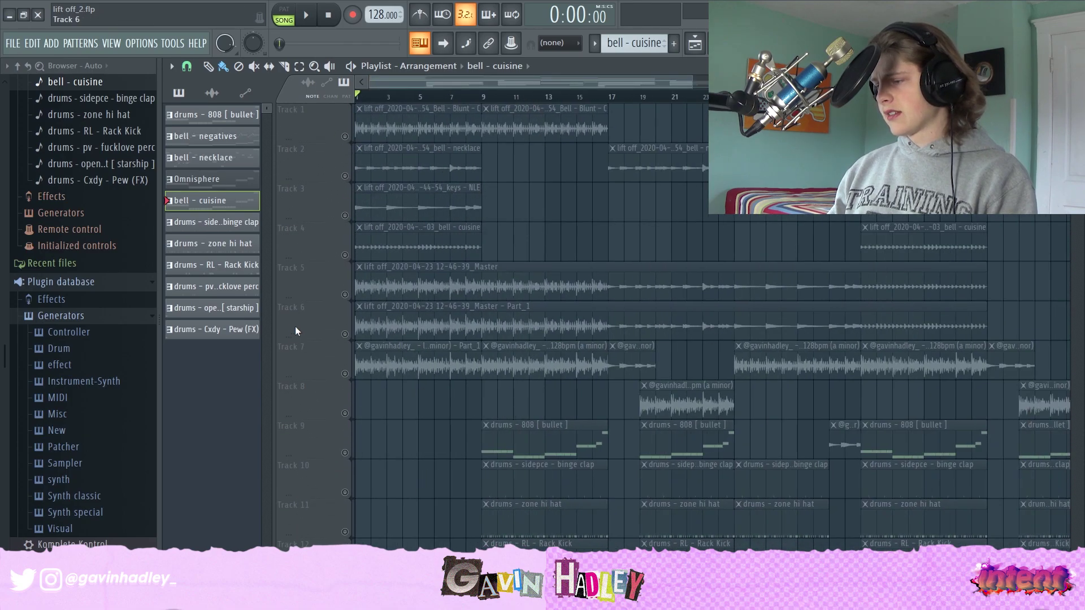
click(476, 295)
click(414, 311)
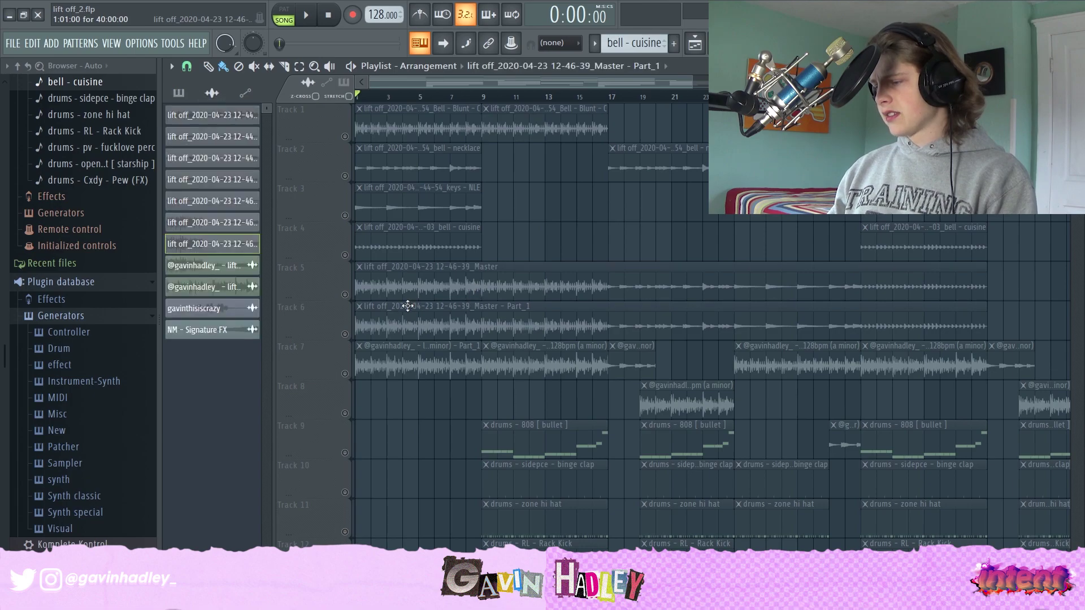
scroll(427, 334, down, 4)
scroll(418, 323, up, 4)
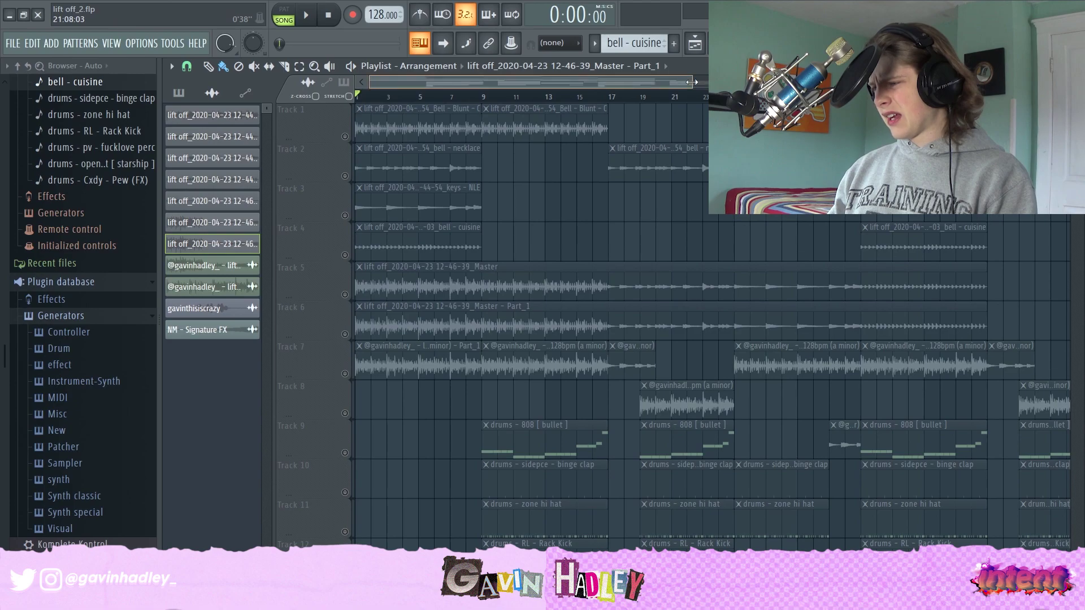
drag(691, 82, 568, 101)
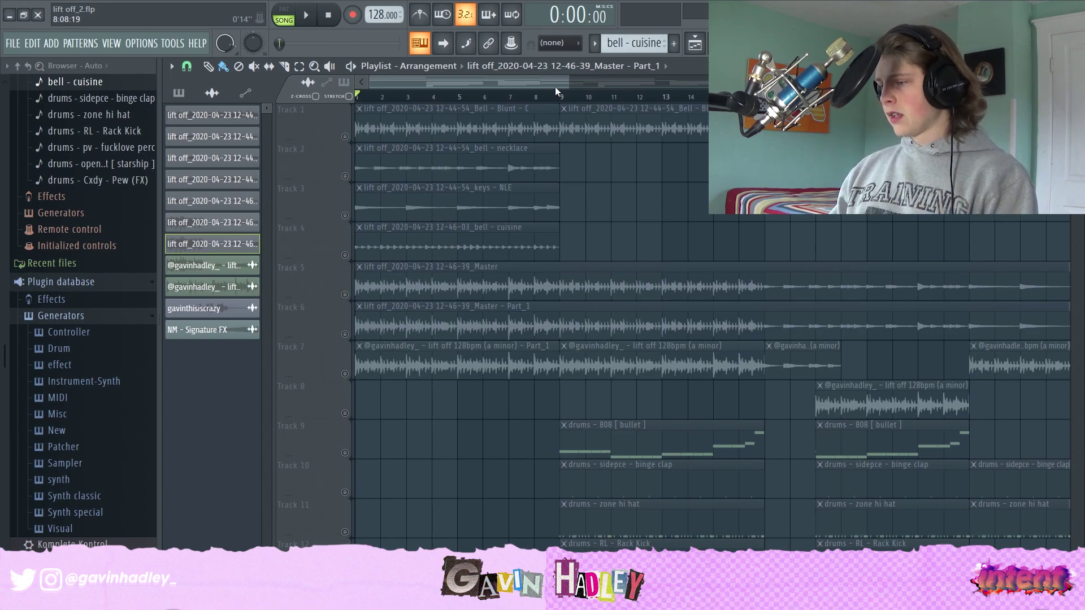
drag(565, 84, 528, 84)
click(290, 268)
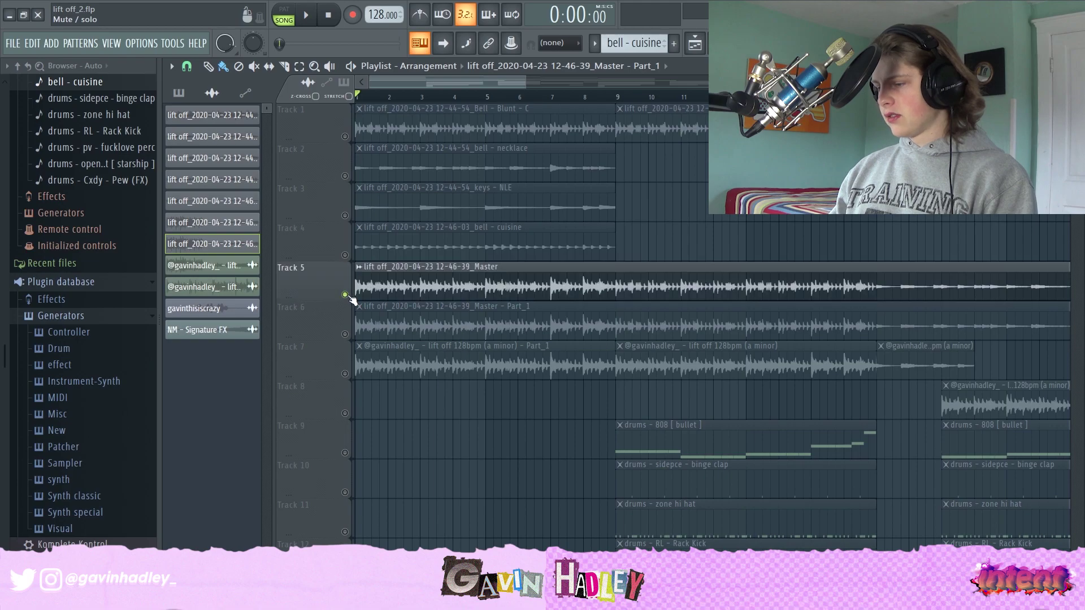
click(344, 334)
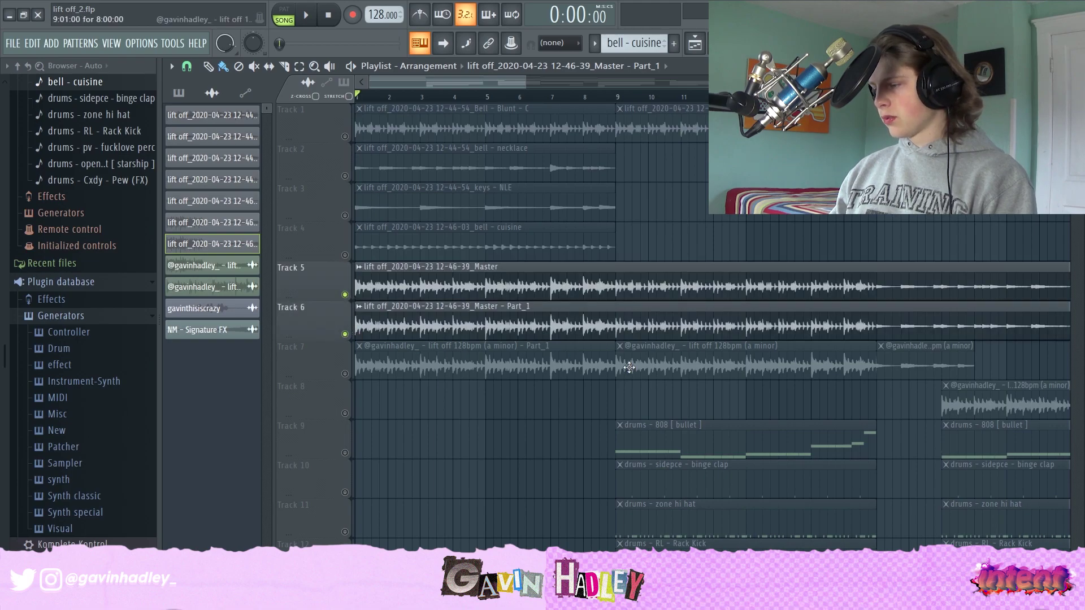
Check the channel settings of the Master audio clip on Track 5 and return to the playlist
scroll(628, 367, down, 4)
scroll(569, 296, up, 2)
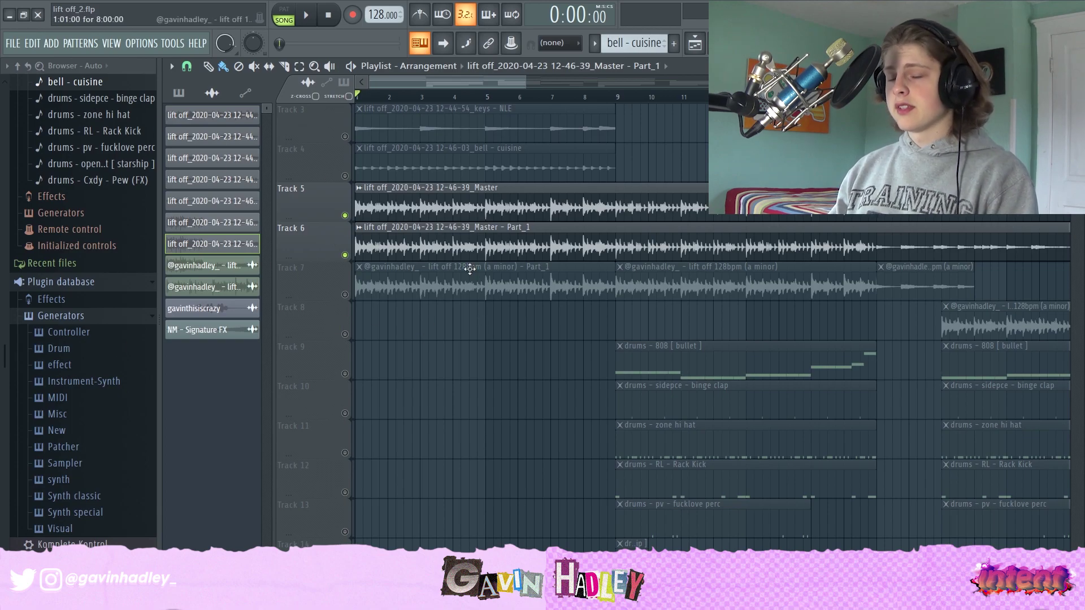
scroll(469, 269, up, 2)
double_click(390, 275)
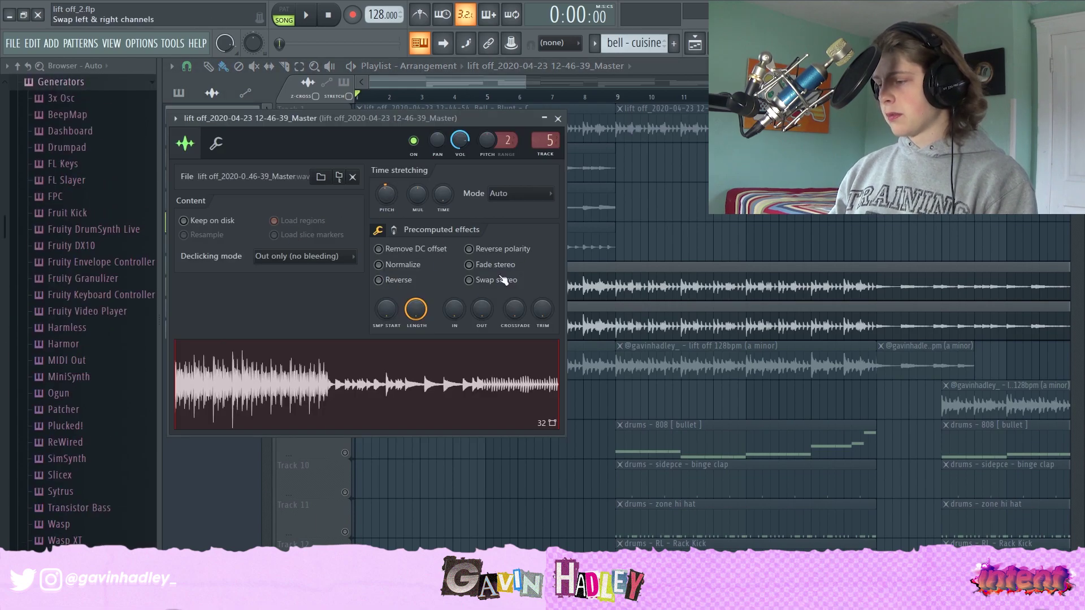
click(627, 280)
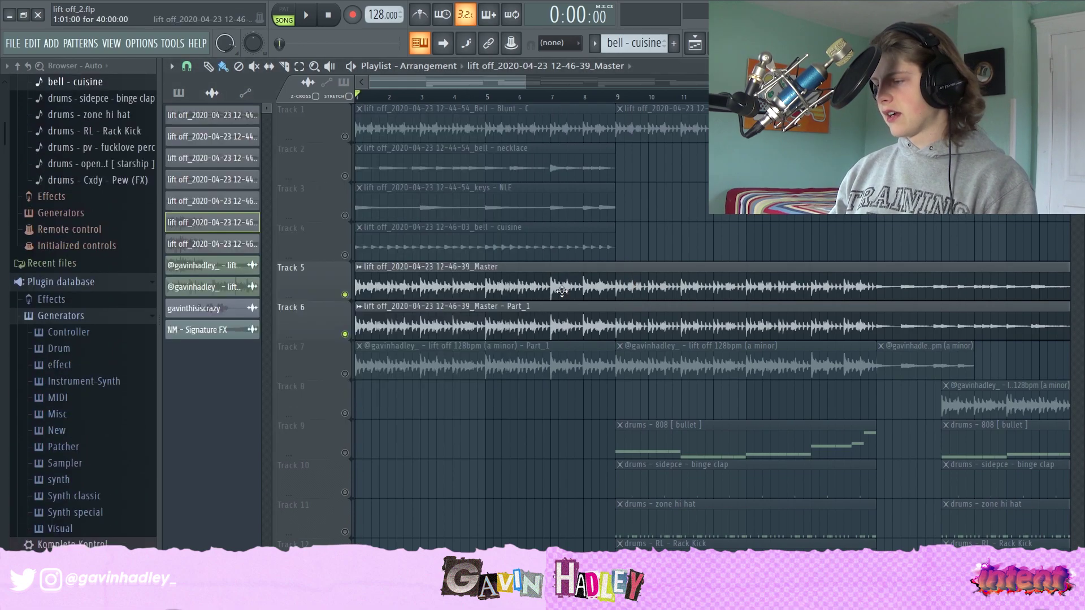
drag(427, 305, 353, 307)
key(ctrl+z)
key(ctrl+z)
key(ctrl+z)
key(ctrl+z)
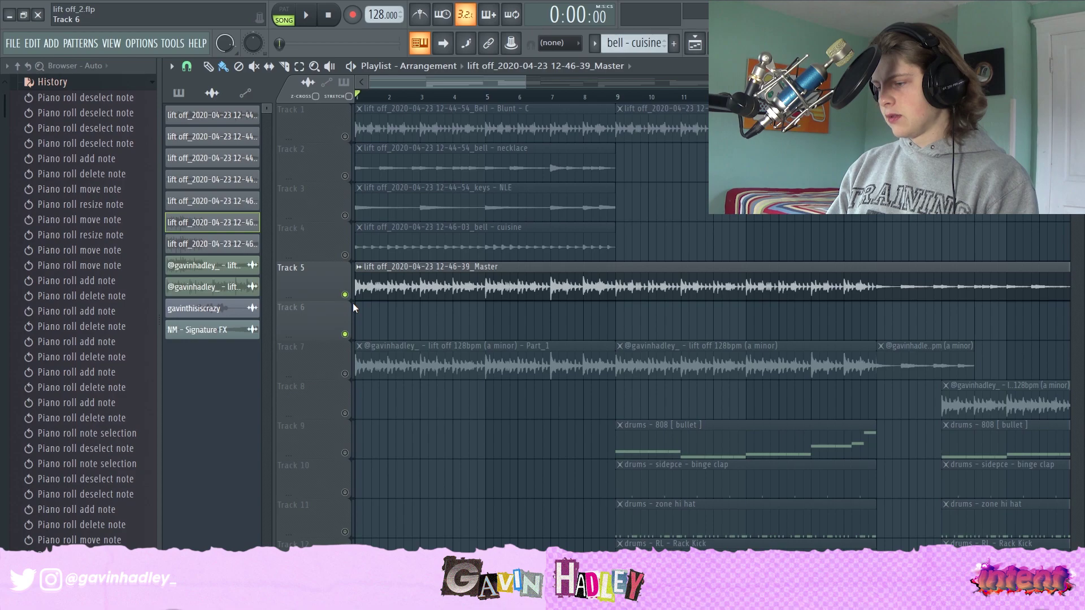
key(ctrl+z)
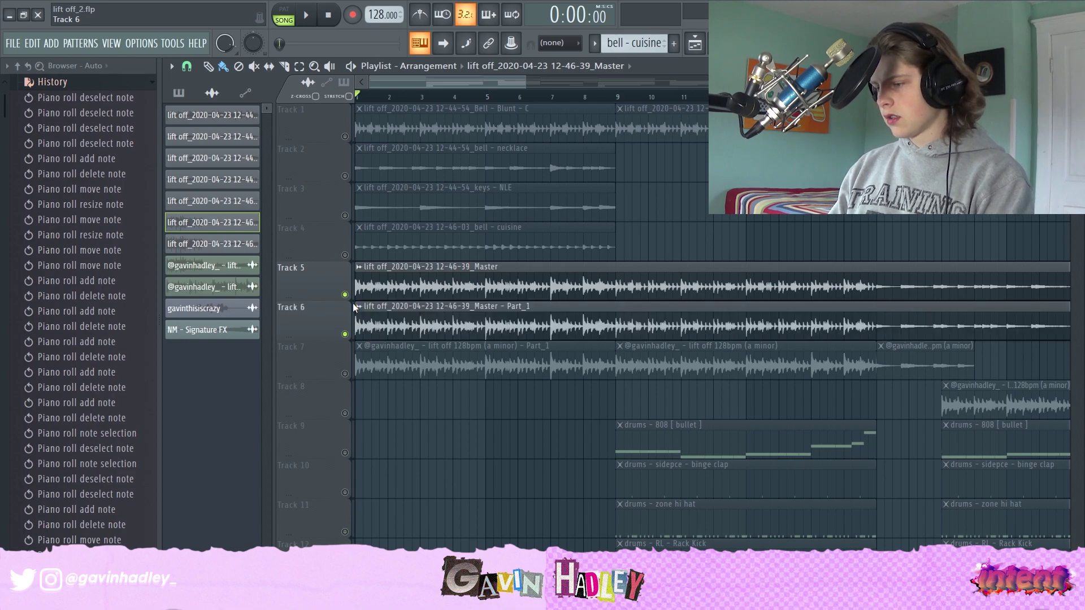
Check the pitch settings of the Master - Part_1 clip, and play the opening in the mixer with the Master insert muted
double_click(388, 320)
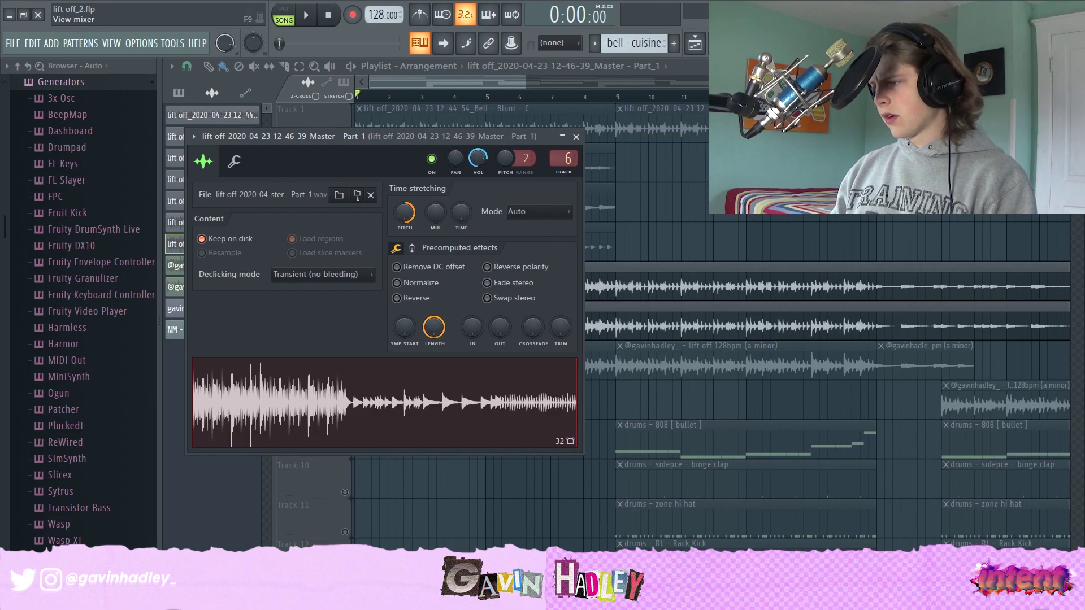
key(F9)
key(space)
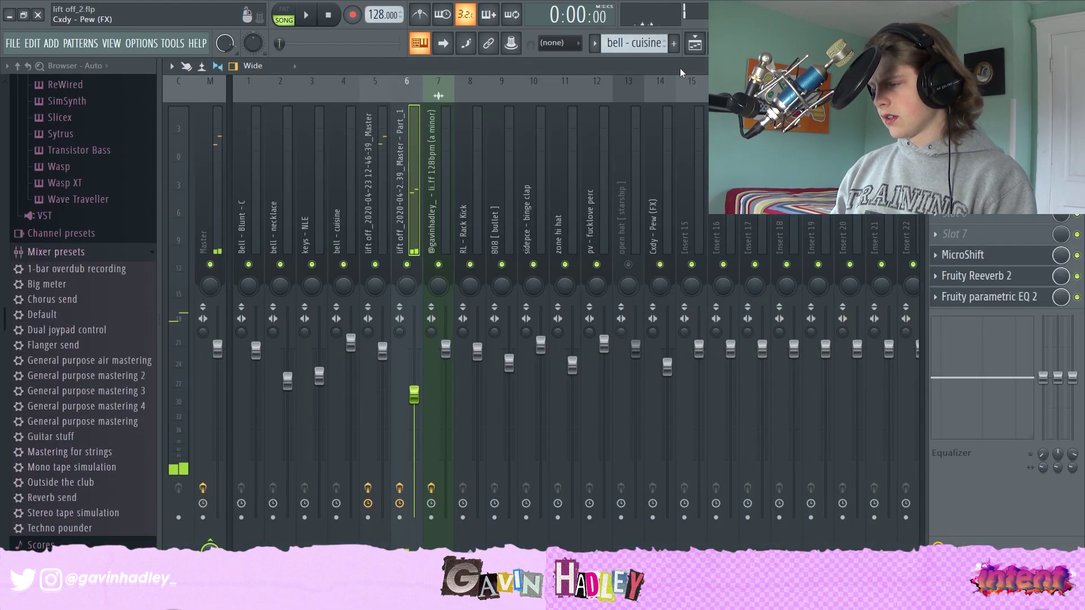
click(376, 265)
key(space)
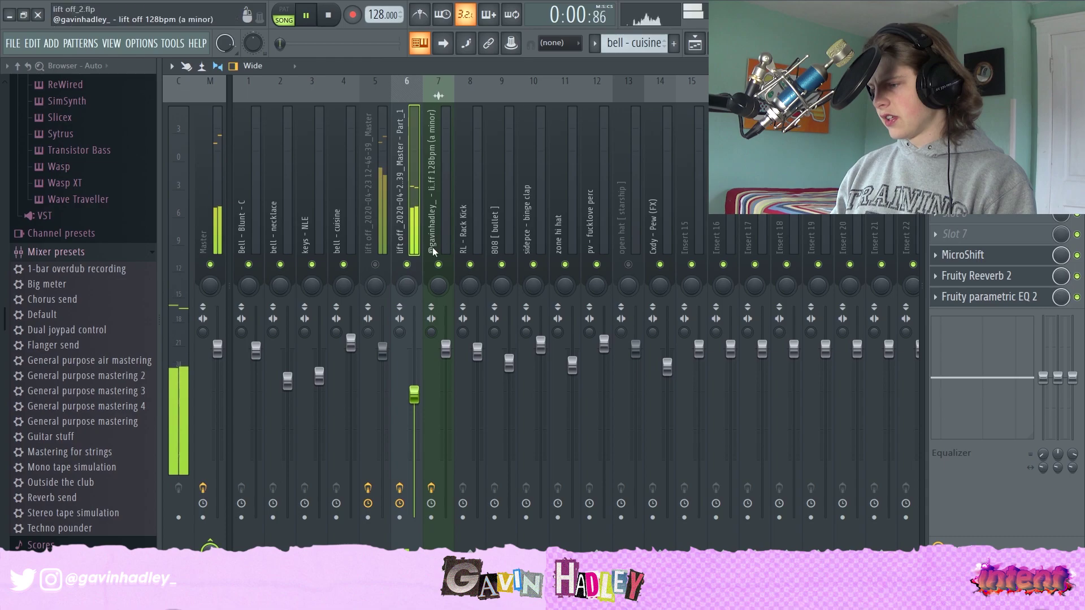
Bypass MicroShift, Fruity Reeverb 2 and Fruity parametric EQ 2 on the Master - Part_1 insert and play it dry
drag(1078, 273, 1082, 303)
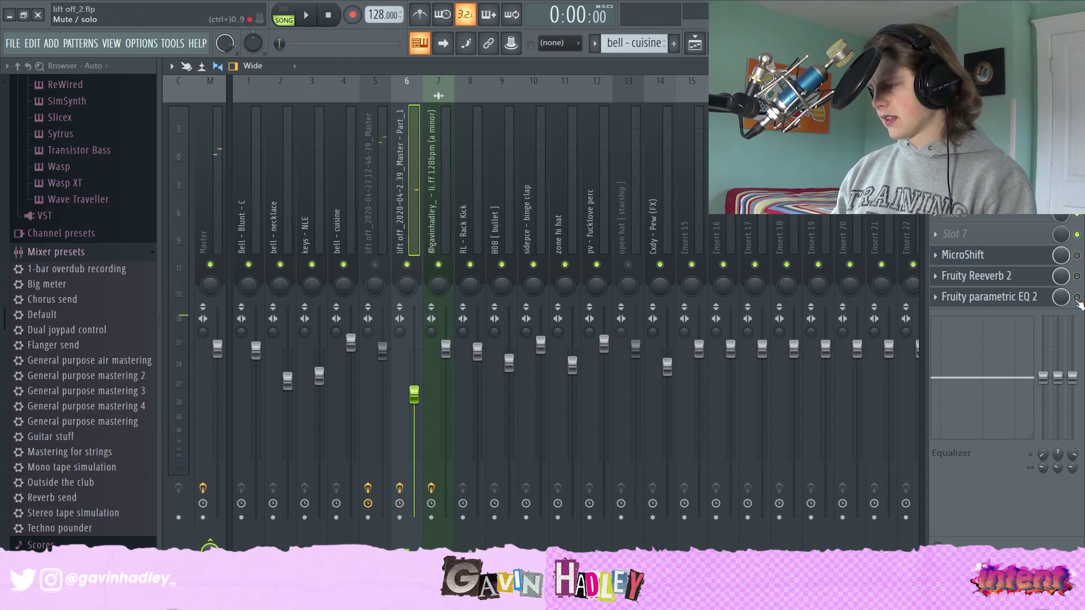
key(space)
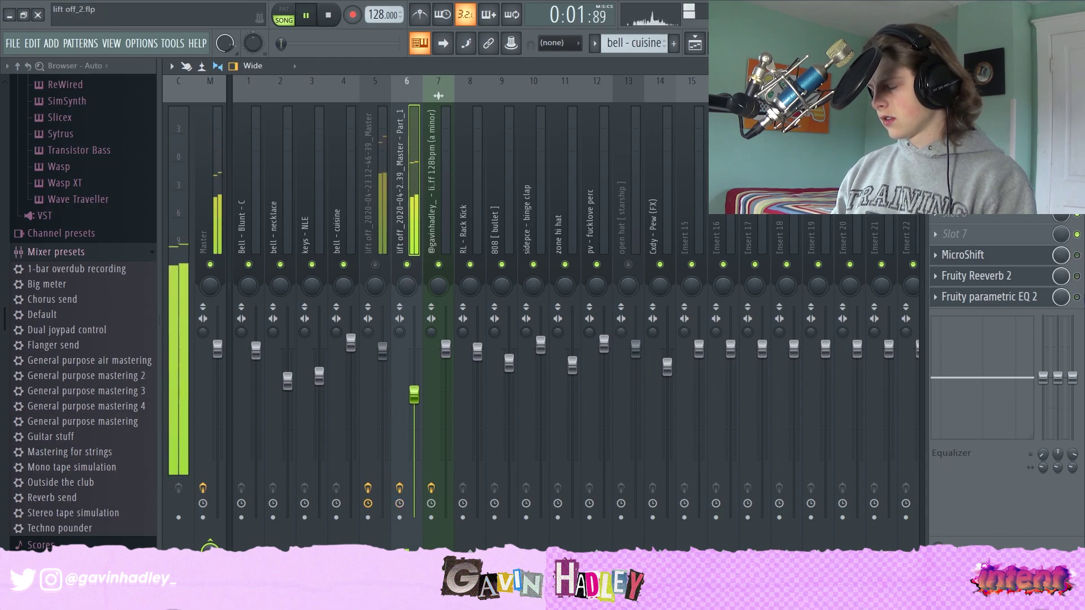
key(space)
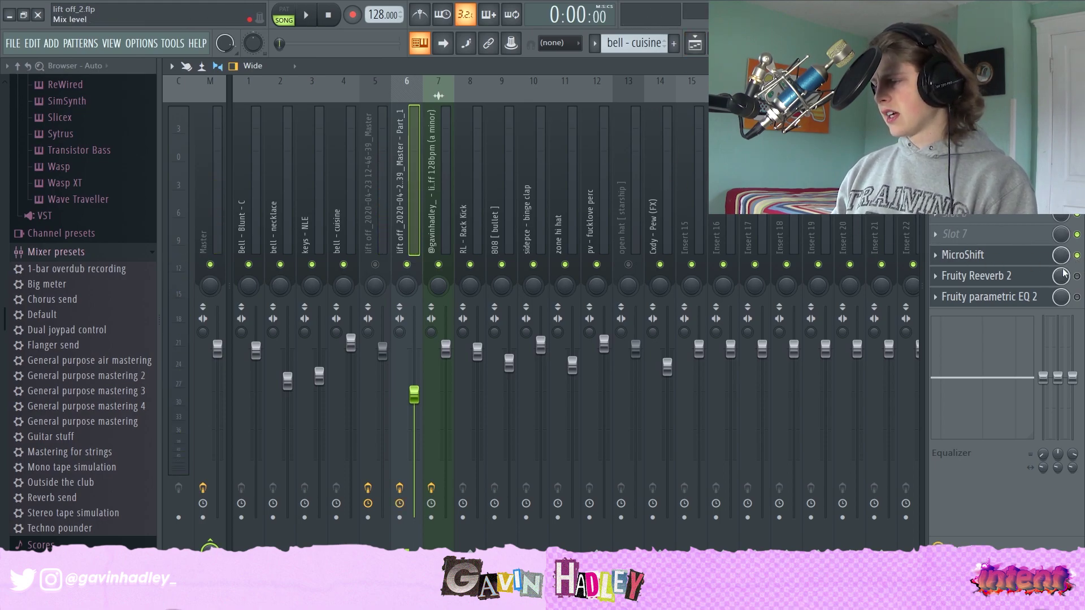
Re-enable the bypassed effects on the Master - Part_1 insert and play the opening with them active
click(1077, 277)
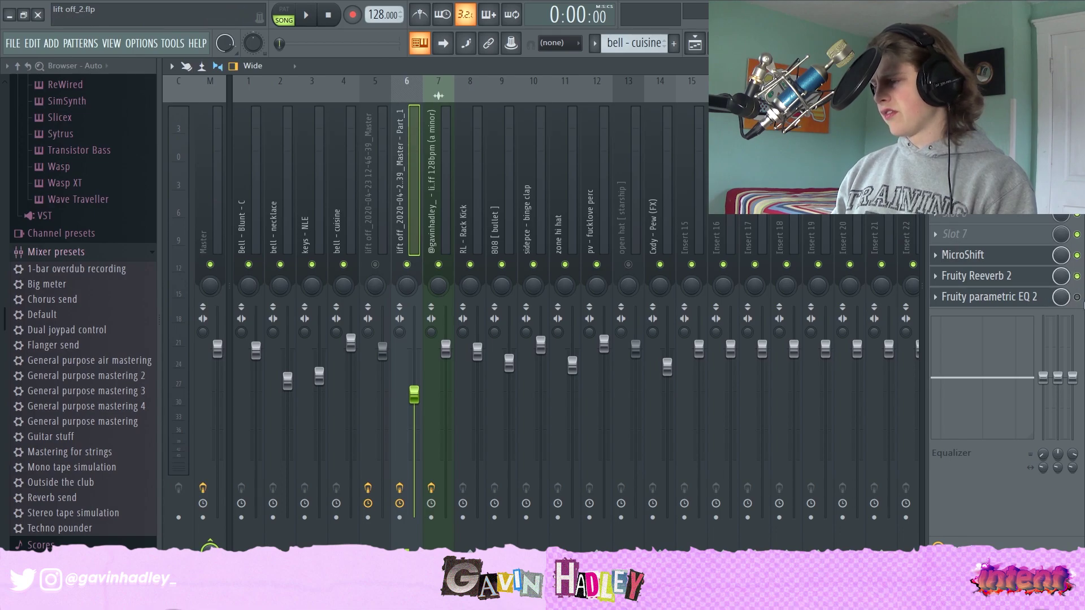
click(994, 297)
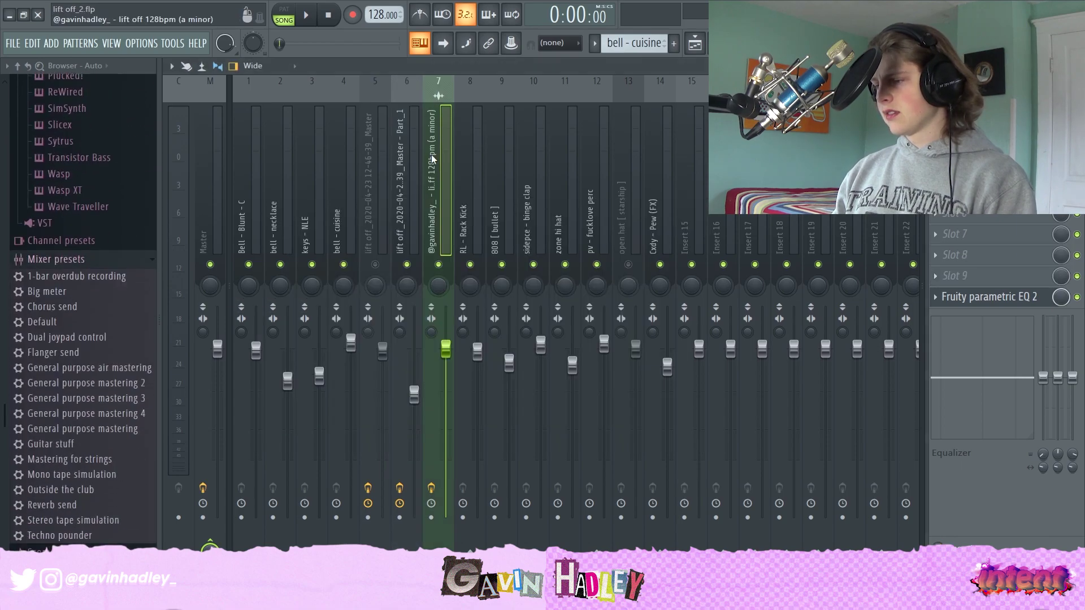
key(space)
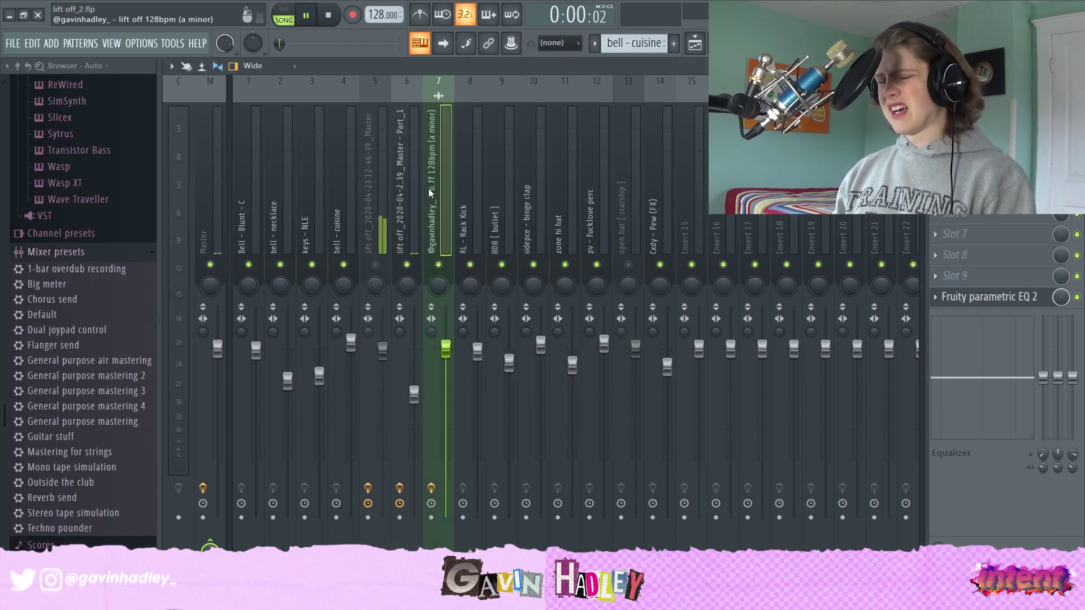
click(402, 239)
key(space)
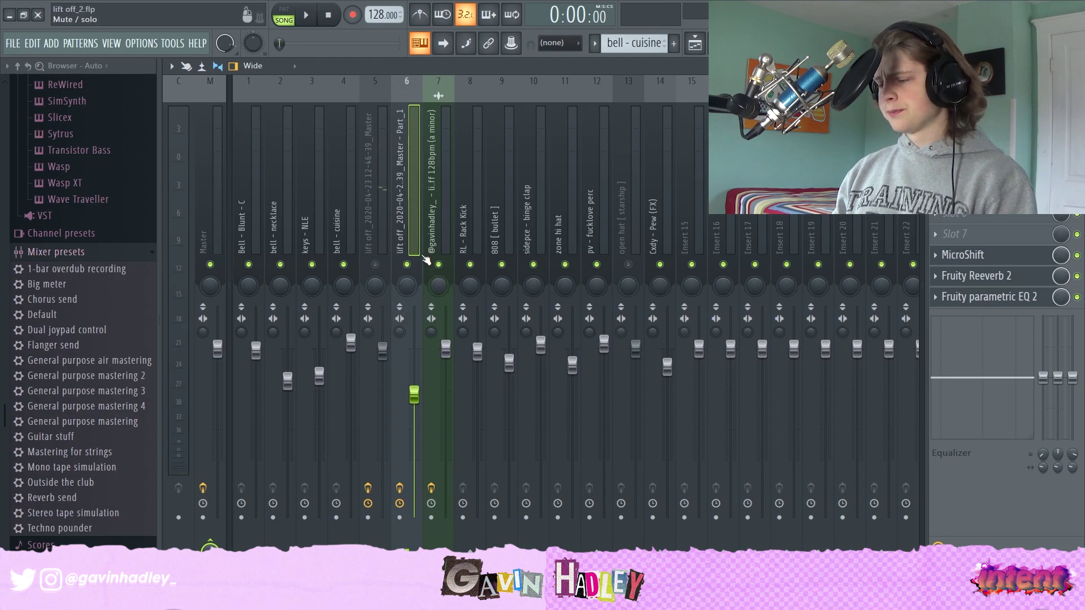
Examine the Fruity parametric EQ 2 curve and the Ozone 8 Elements equalizer on the Master insert
click(389, 210)
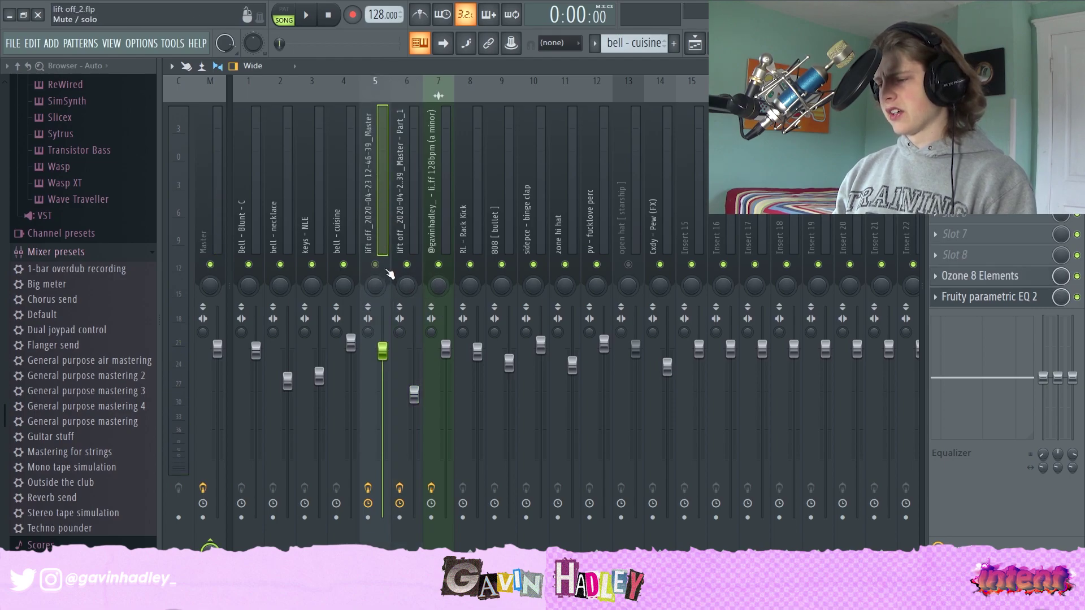
click(1030, 303)
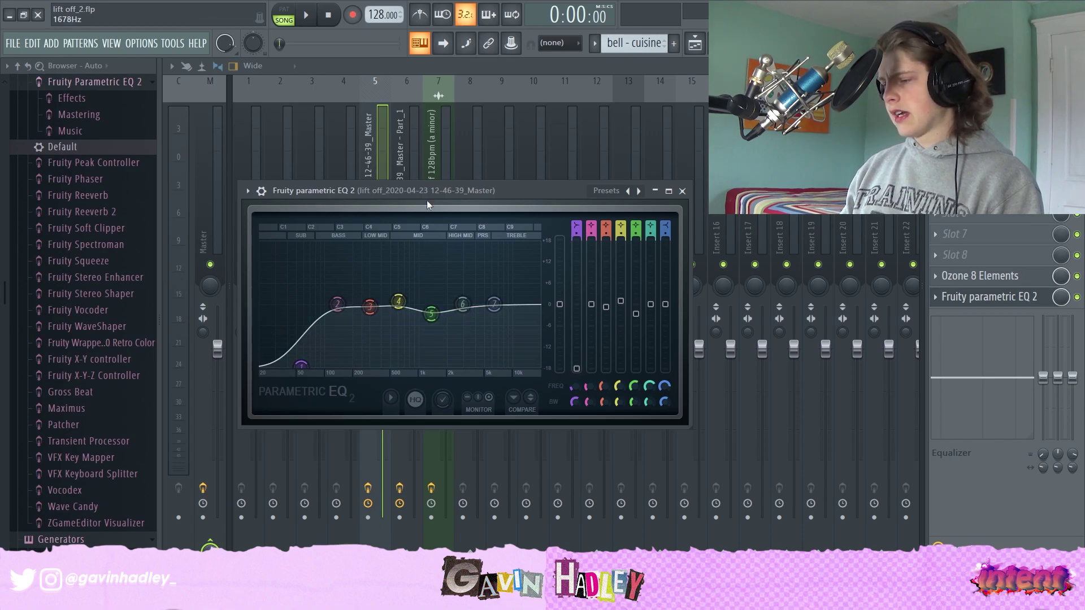
click(382, 137)
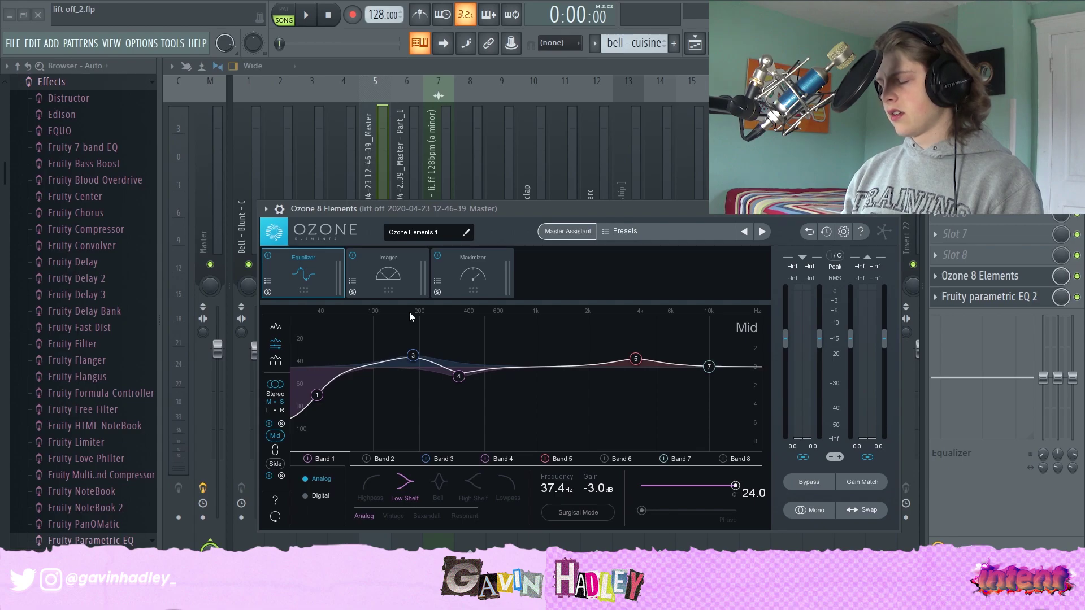
click(891, 209)
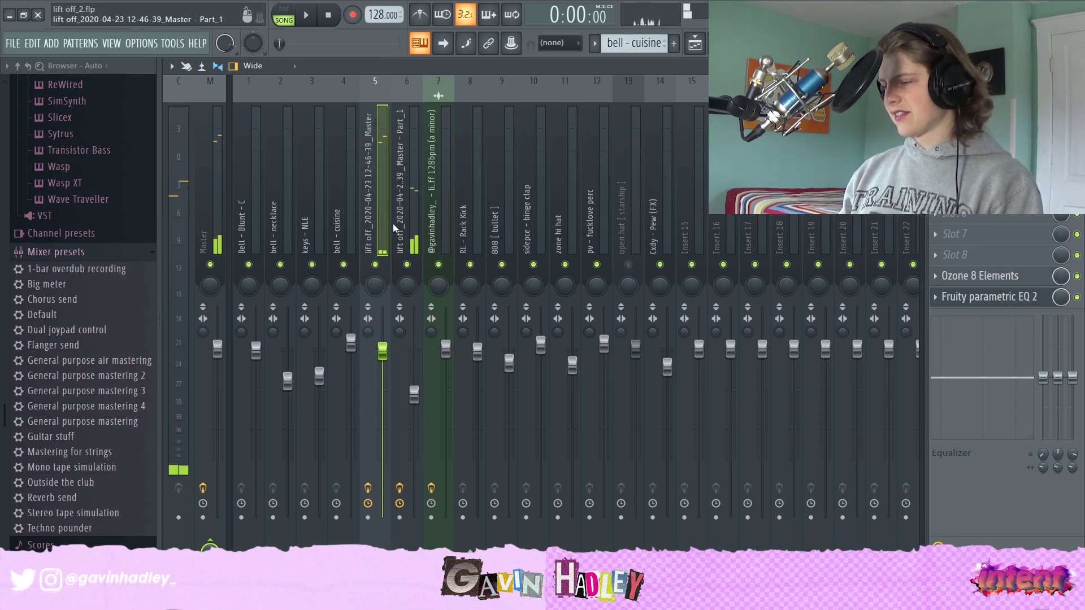
Toggle the Master insert's mute off again and play the opening with both the Master and Master - Part_1 inserts active
click(374, 265)
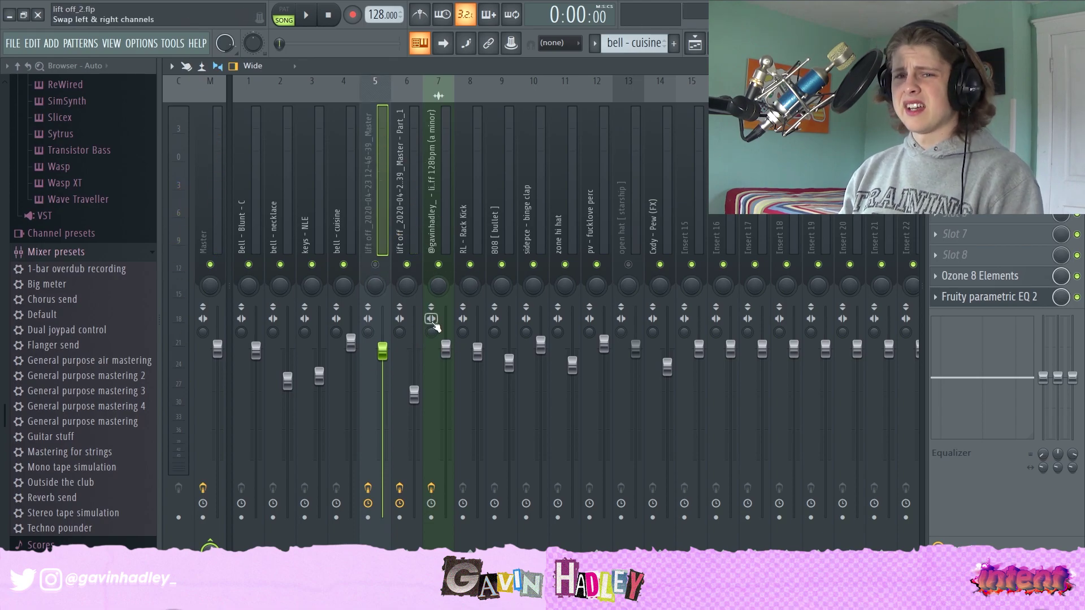
click(375, 265)
key(space)
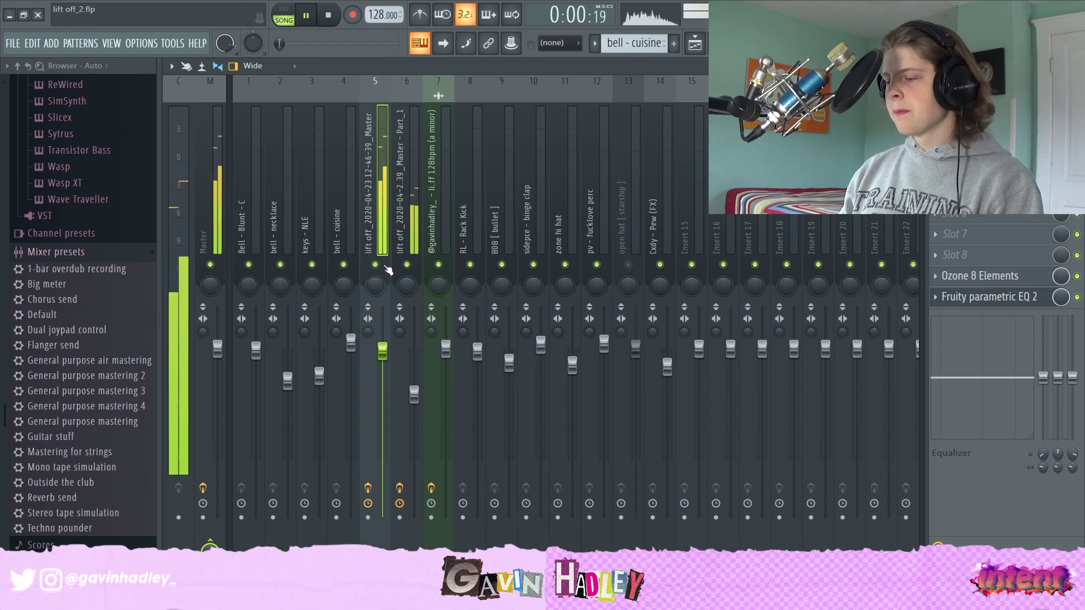
In the playlist, unmute the 808 on Track 9, and mute Tracks 5 and 6 in favour of the rendered loop on Track 7
key(F5)
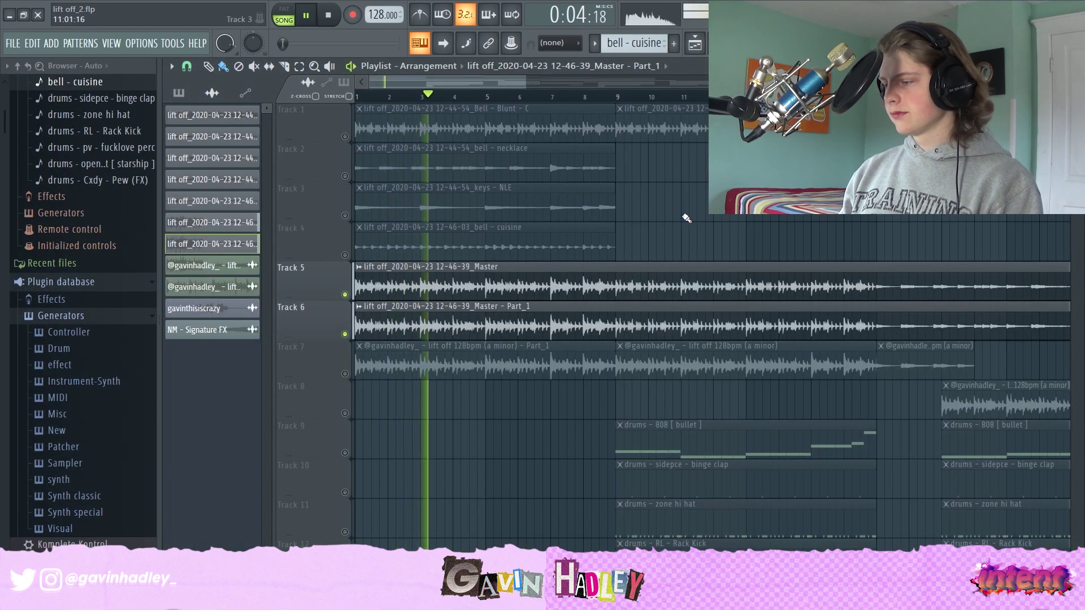
scroll(671, 255, down, 3)
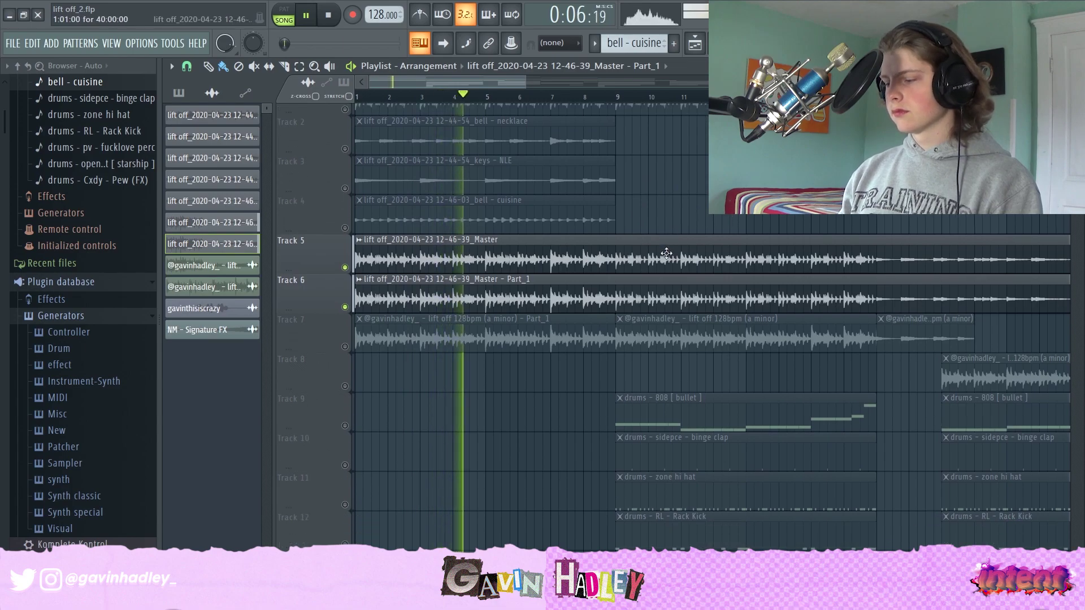
click(345, 334)
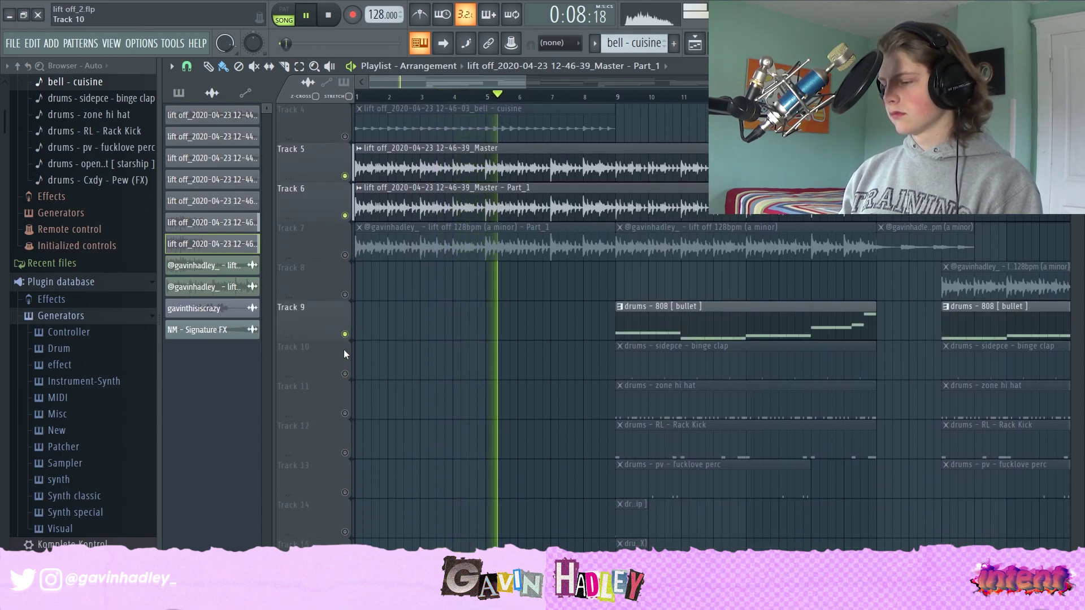
click(344, 216)
click(344, 176)
click(345, 255)
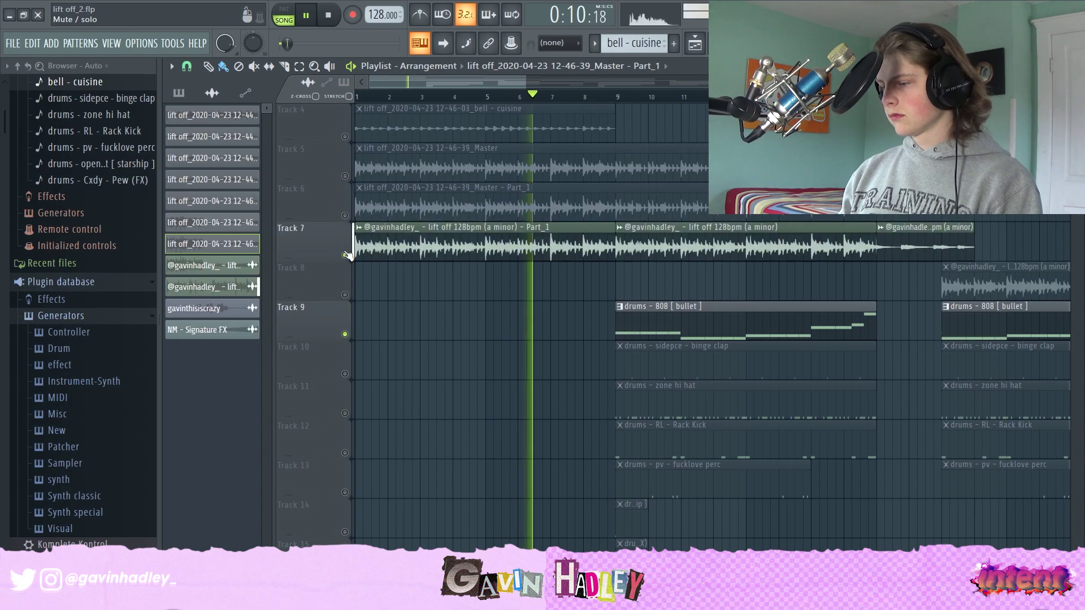
Unmute the remaining drum tracks, Tracks 10 to 15, from the binge clap through to the Pew FX
click(345, 373)
click(345, 413)
click(344, 453)
click(345, 492)
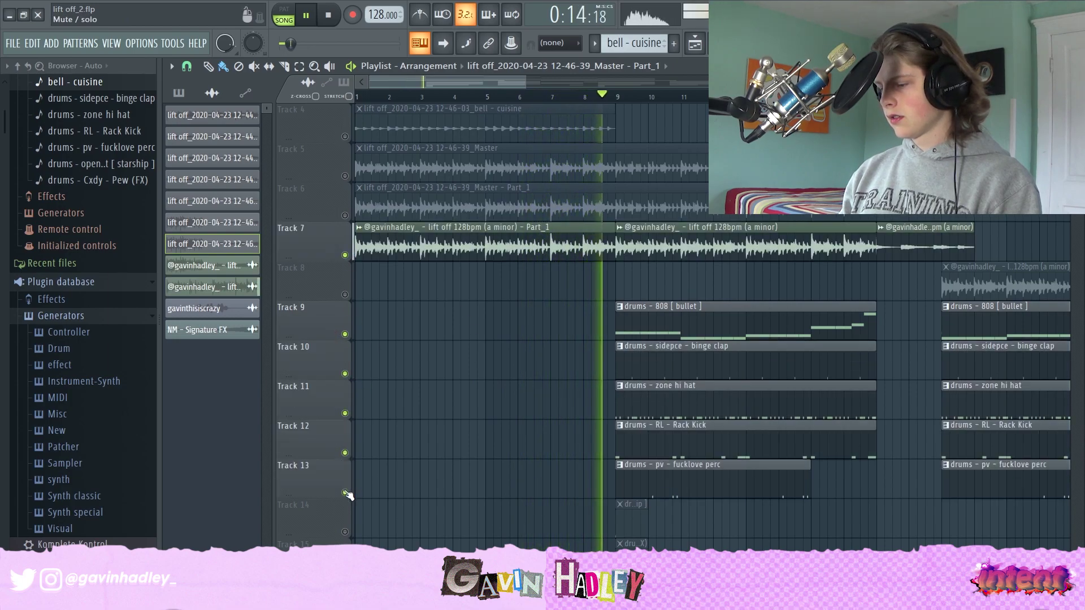
click(345, 531)
scroll(345, 508, down, 3)
click(345, 452)
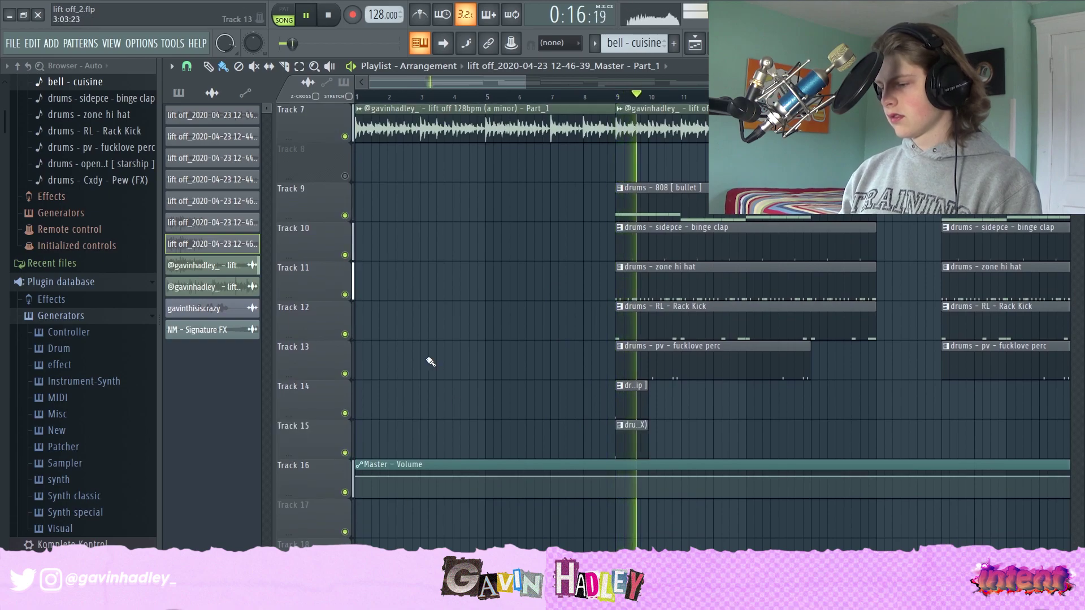
Unmute the audio loop on Track 8, review the full arrangement during playback, and stop the song
drag(521, 86, 961, 88)
scroll(871, 389, up, 5)
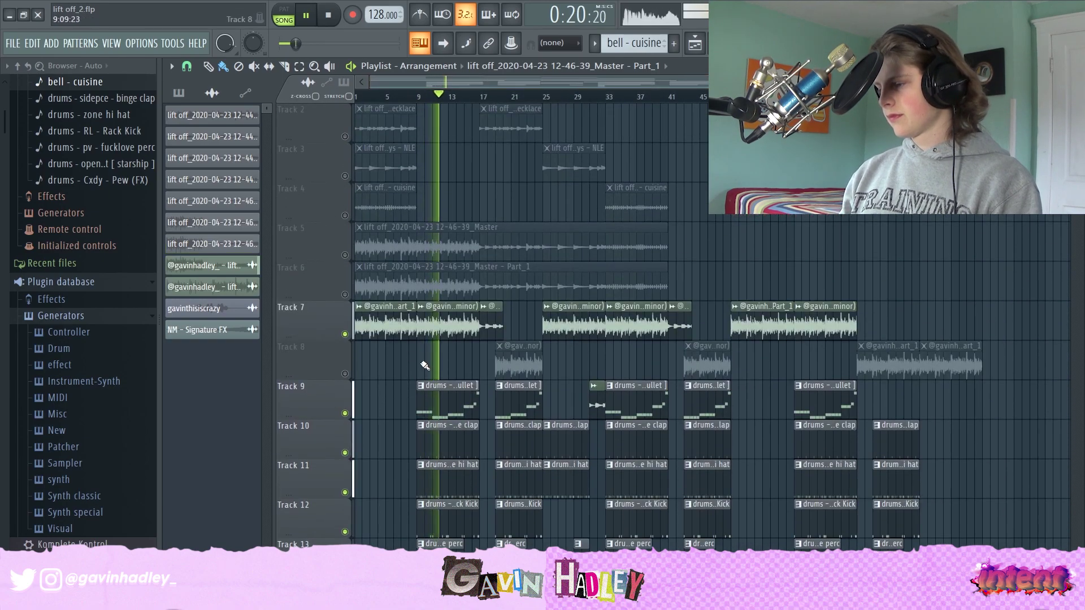
click(345, 374)
scroll(495, 316, down, 3)
scroll(497, 316, up, 4)
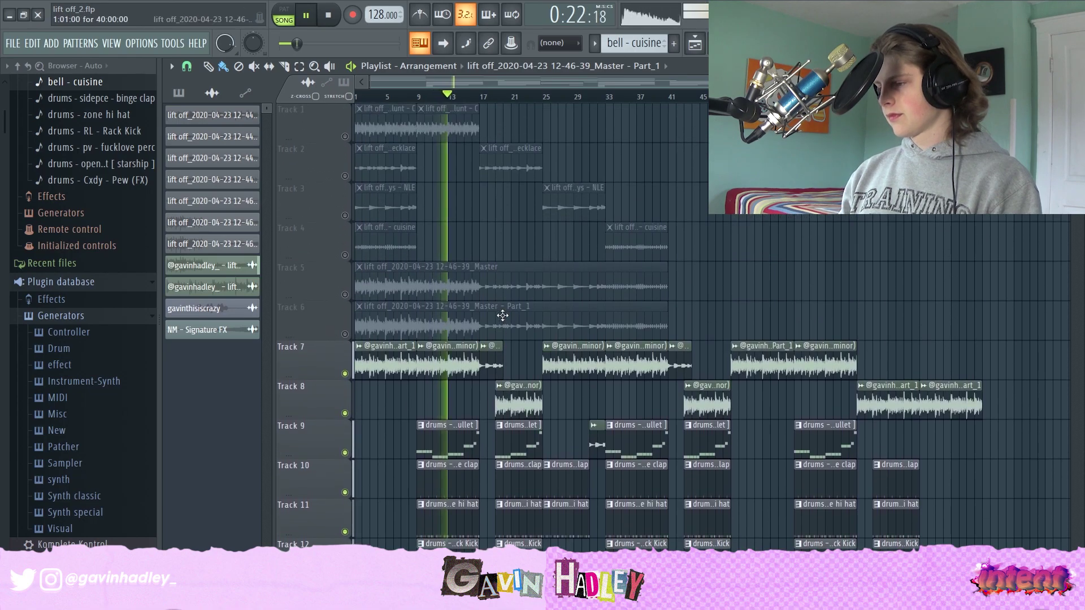
scroll(502, 314, down, 5)
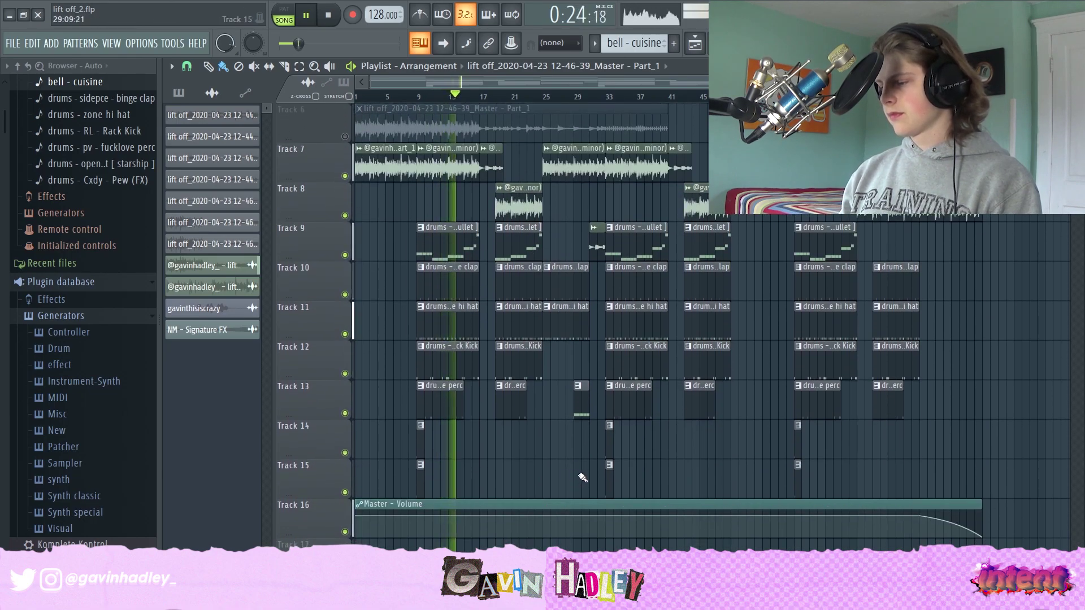
key(space)
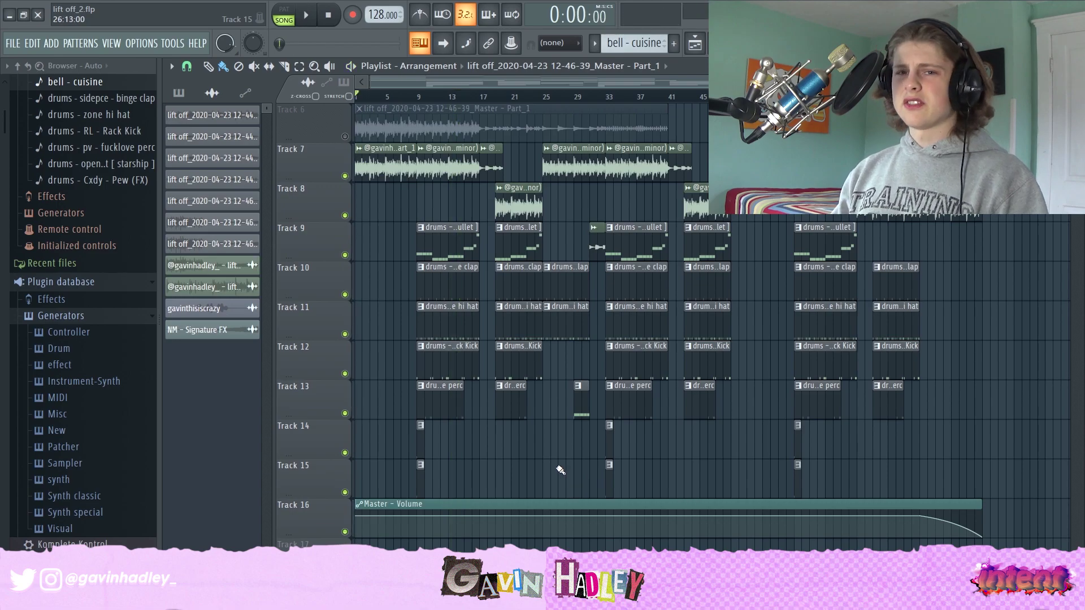